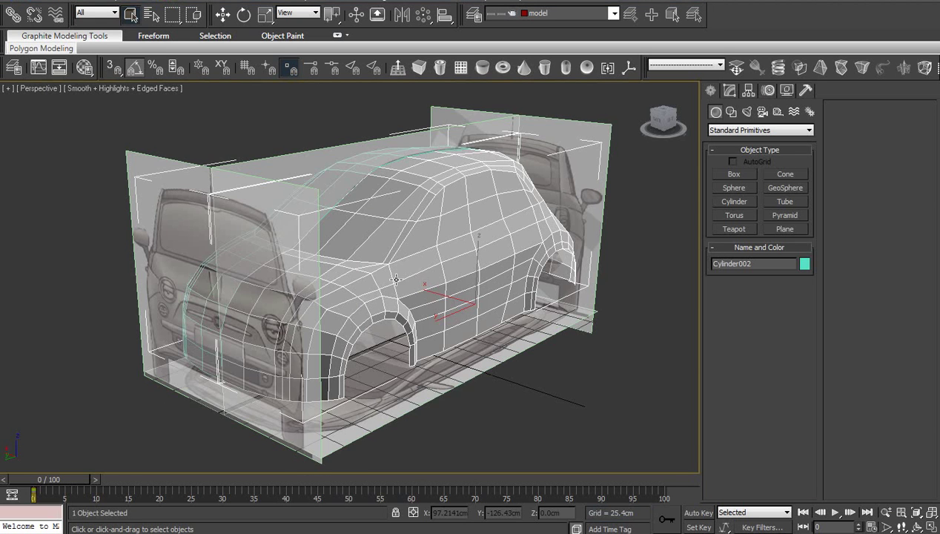
# - Orbit around the car, then switch to the Left view framed on the front wheel arch
pyautogui.keyDown('alt'); pyautogui.moveTo(396, 279); pyautogui.dragTo(680, 415, button='middle'); pyautogui.keyUp('alt')
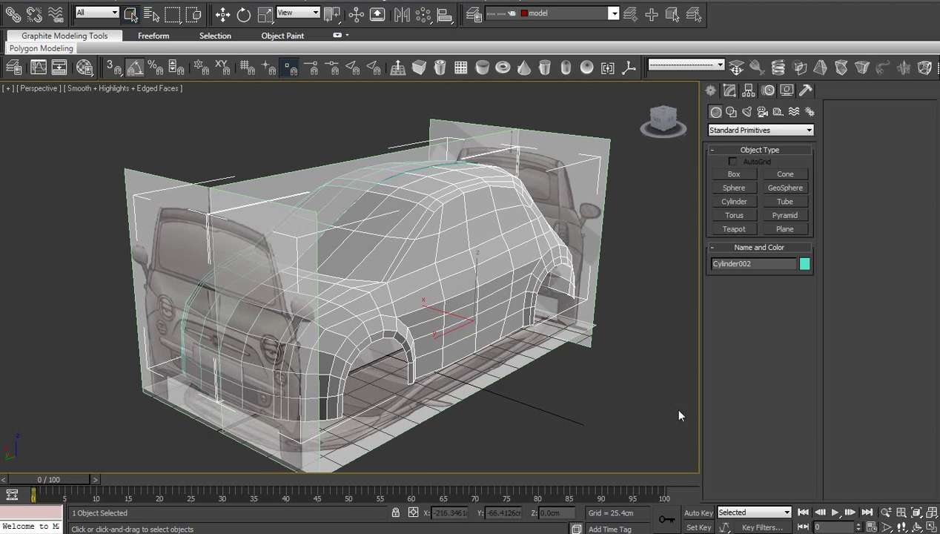
pyautogui.click(917, 526)
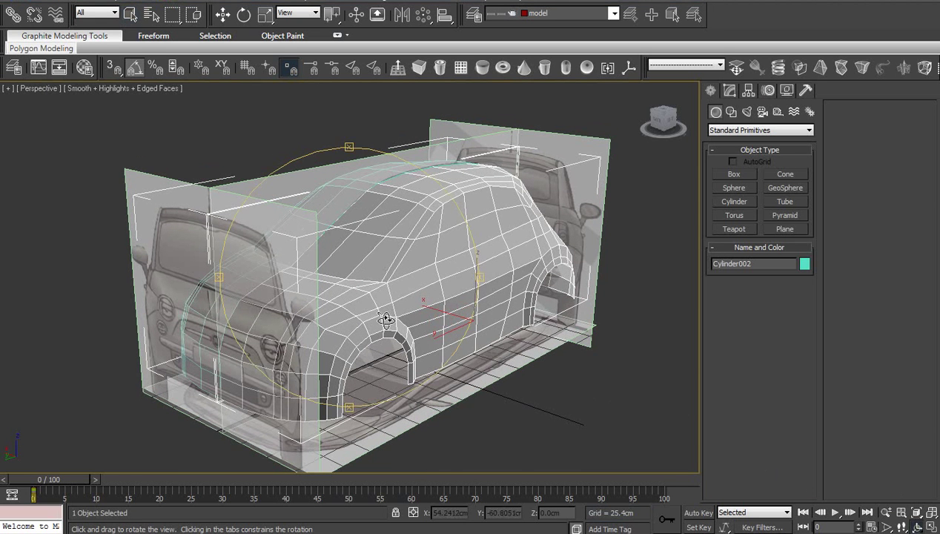
pyautogui.moveTo(334, 289)
pyautogui.mouseDown()
pyautogui.moveTo(412, 289)
pyautogui.moveTo(428, 273)
pyautogui.moveTo(352, 307)
pyautogui.mouseUp()
pyautogui.scroll(4, 412, 289)
pyautogui.scroll(-3, 410, 291)
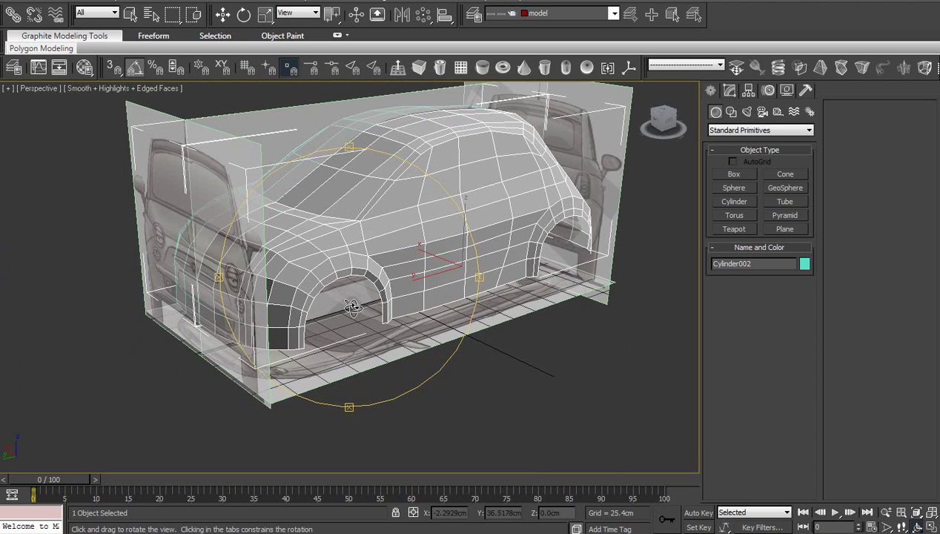
pyautogui.press('l')
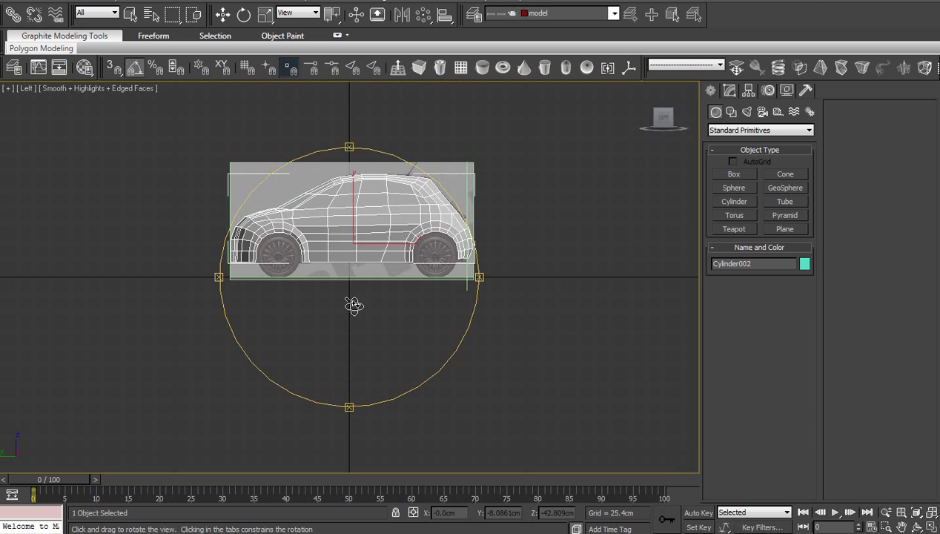
pyautogui.scroll(4, 354, 304)
pyautogui.scroll(2, 337, 296)
pyautogui.moveTo(337, 295); pyautogui.dragTo(377, 322, button='middle')
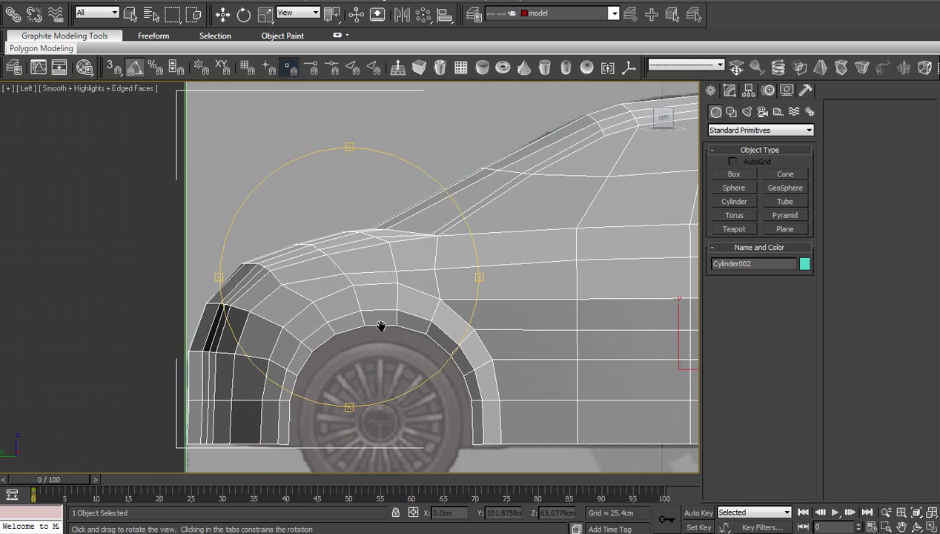
pyautogui.rightClick(376, 323)
# - Make the car body see-through with Alt+X and inspect the door and rear arch
pyautogui.hotkey('alt', 'x')
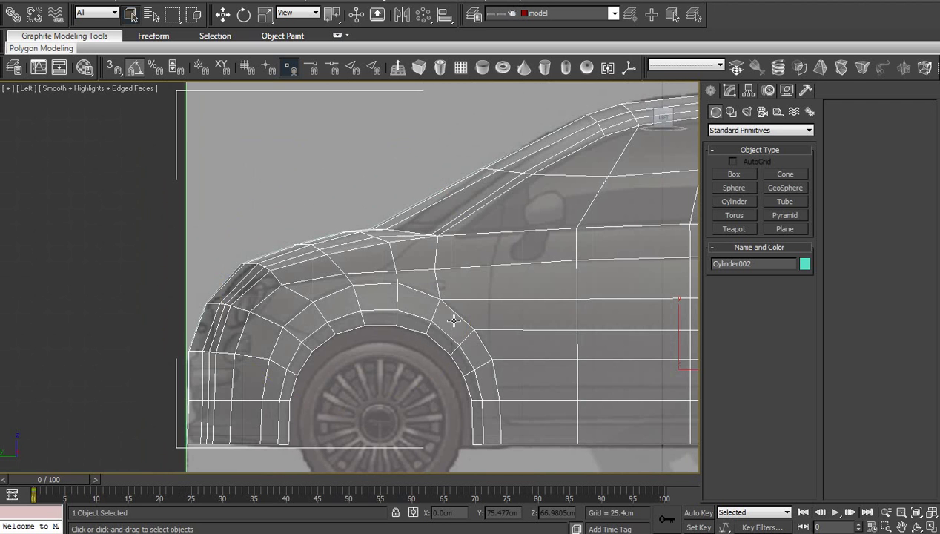
pyautogui.scroll(2, 450, 320)
pyautogui.scroll(2, 434, 329)
pyautogui.moveTo(424, 340)
pyautogui.mouseDown(button='middle')
pyautogui.moveTo(349, 336)
pyautogui.moveTo(327, 360)
pyautogui.moveTo(323, 393)
pyautogui.mouseUp(button='middle')
pyautogui.scroll(-2, 319, 390)
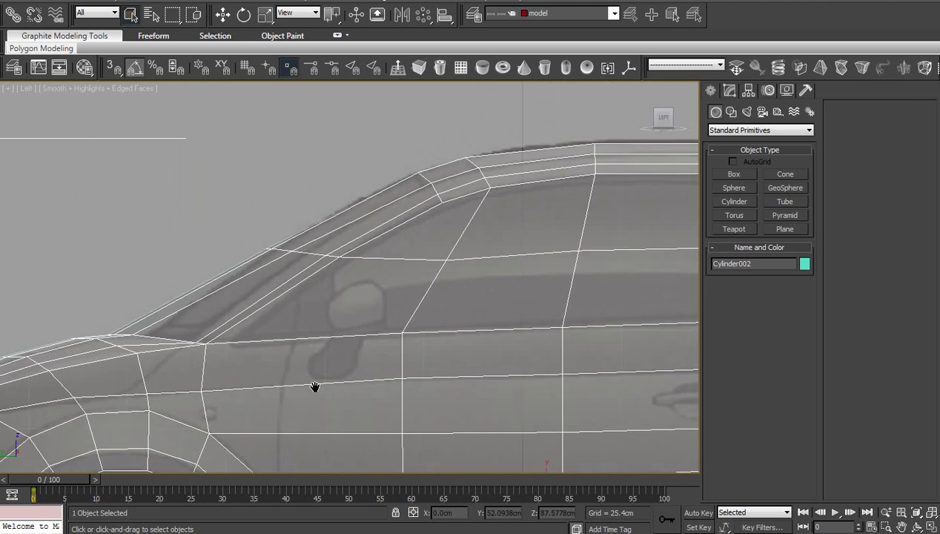
pyautogui.scroll(-2, 426, 392)
pyautogui.moveTo(426, 392); pyautogui.dragTo(263, 378, button='middle')
# - Pan toward the car's rear and show Cylinder002's Editable Poly in the Modify panel
pyautogui.moveTo(386, 373)
pyautogui.mouseDown(button='middle')
pyautogui.moveTo(261, 352)
pyautogui.moveTo(399, 352)
pyautogui.moveTo(364, 357)
pyautogui.moveTo(445, 295)
pyautogui.mouseUp(button='middle')
pyautogui.scroll(2, 275, 351)
pyautogui.scroll(-2, 401, 351)
pyautogui.scroll(2, 347, 336)
pyautogui.scroll(1, 347, 336)
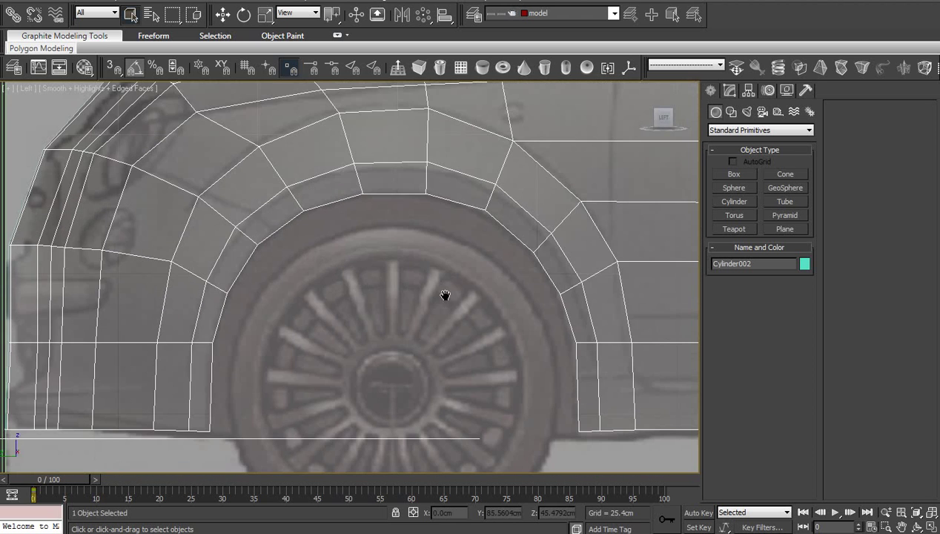
pyautogui.click(734, 90)
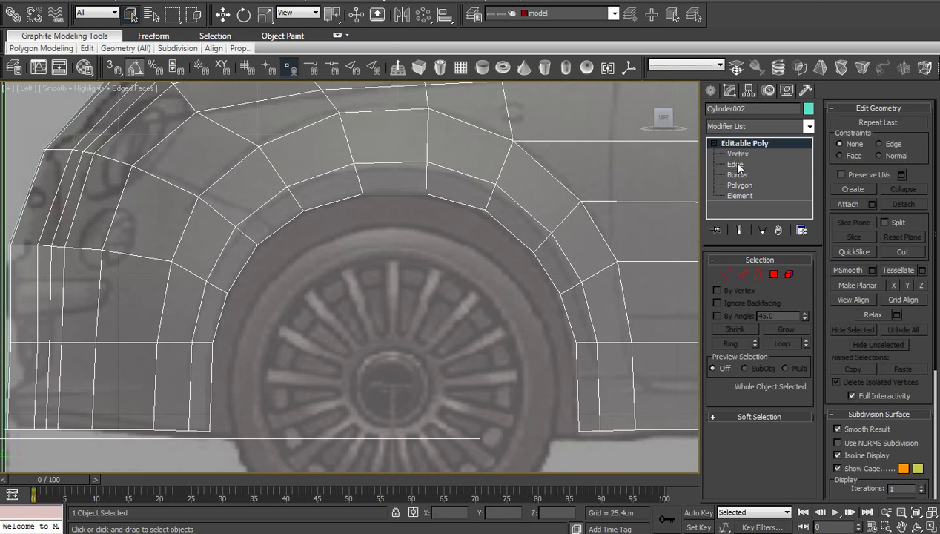
# - Ring-select a front wheel arch edge and Connect it with 2 segments
pyautogui.click(737, 163)
pyautogui.press('2')
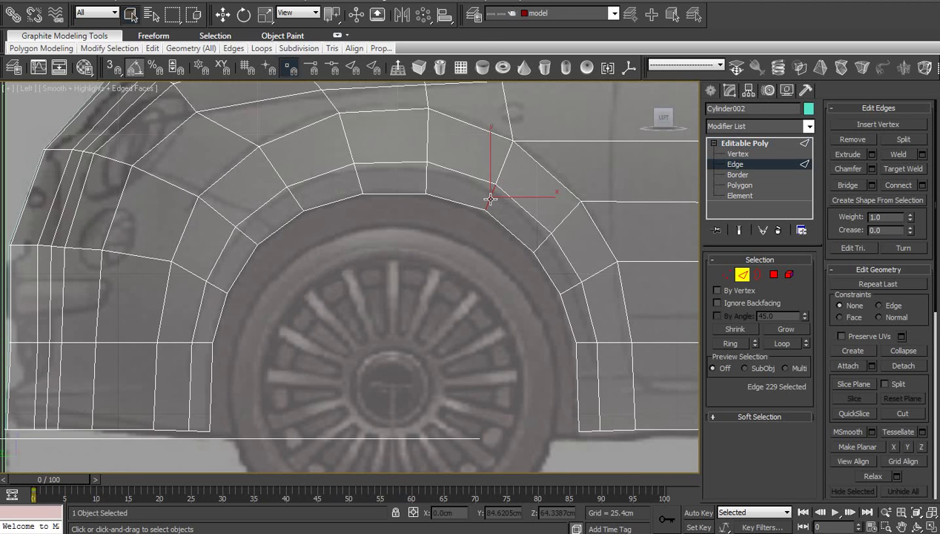
pyautogui.hotkey('alt', 'r')
pyautogui.rightClick(490, 199)
pyautogui.click(371, 242)
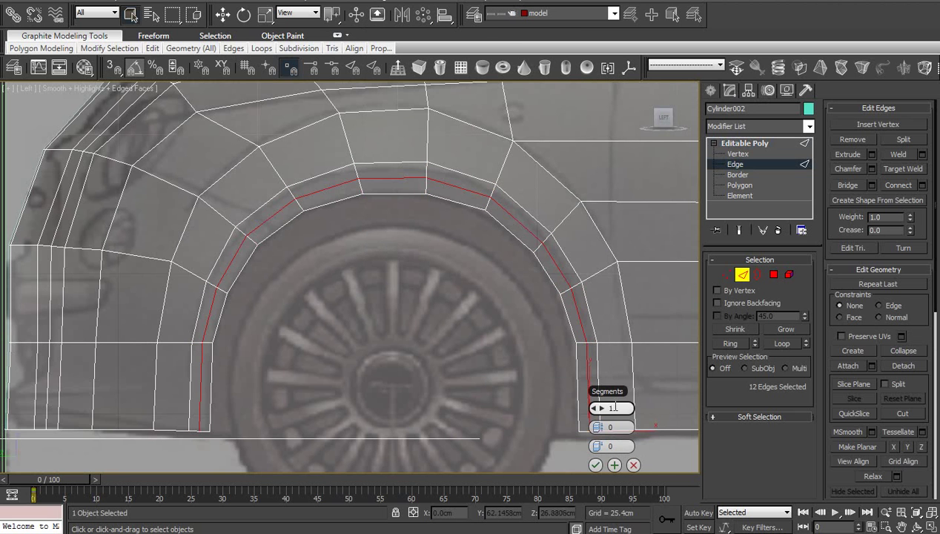
pyautogui.moveTo(595, 408); pyautogui.dragTo(775, 427)
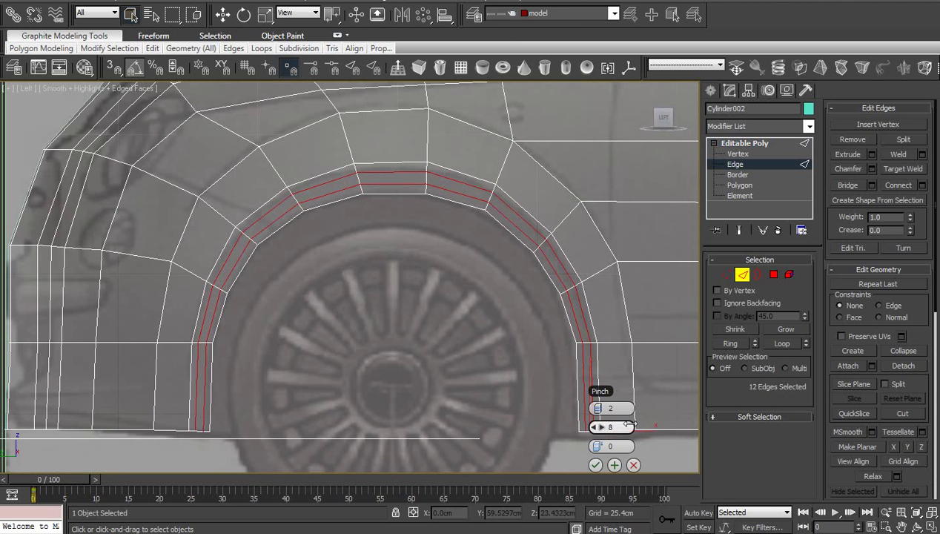
pyautogui.click(595, 465)
# - Exit edge level, deselect the body and pan the side view
pyautogui.click(745, 143)
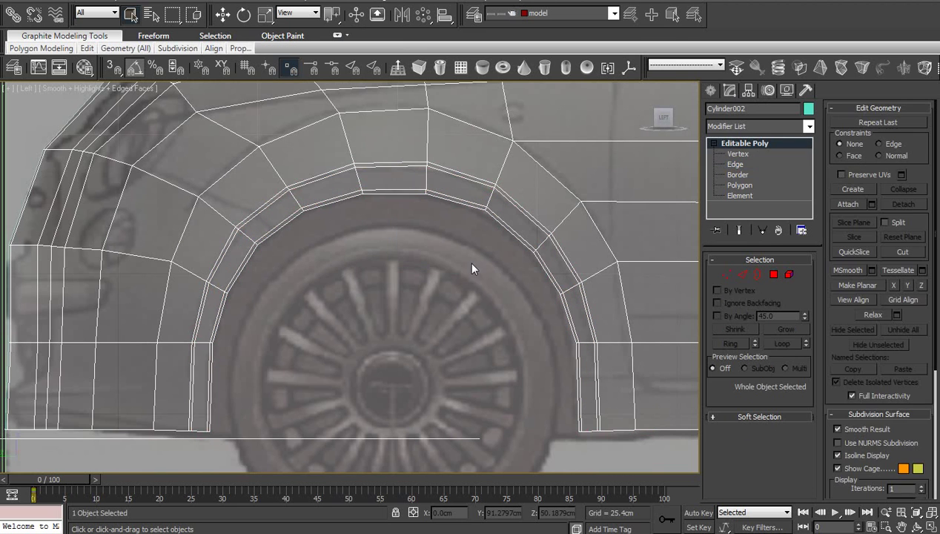
pyautogui.click(449, 281)
pyautogui.scroll(-2, 448, 281)
pyautogui.moveTo(380, 278)
pyautogui.mouseDown(button='middle')
pyautogui.moveTo(445, 277)
pyautogui.moveTo(367, 393)
pyautogui.mouseUp(button='middle')
# - In Front view, select Cylinder003 and make it see-through with Alt+X
pyautogui.press('f')
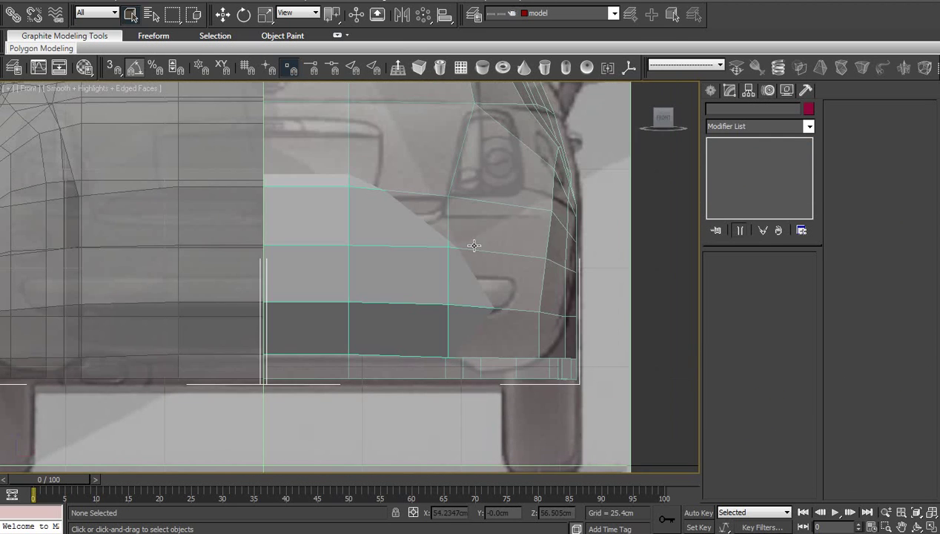
pyautogui.click(434, 265)
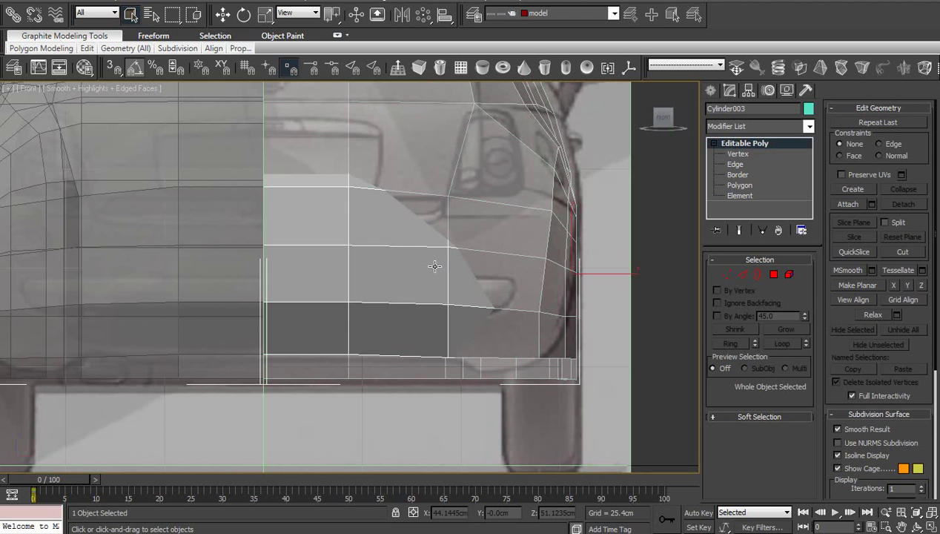
pyautogui.hotkey('alt', 'x')
pyautogui.hotkey('alt', 'x')
pyautogui.hotkey('alt', 'x')
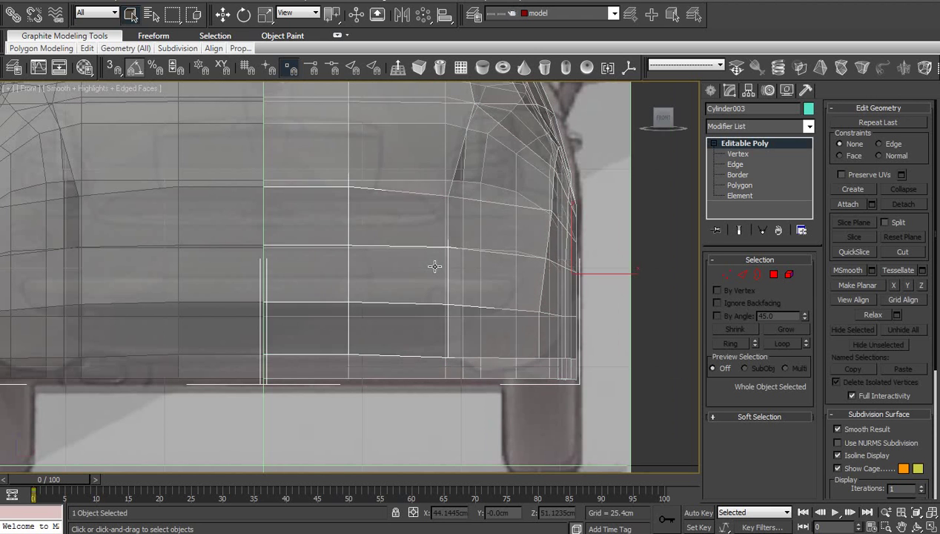
pyautogui.scroll(-3, 439, 330)
pyautogui.moveTo(440, 329); pyautogui.dragTo(442, 302, button='middle')
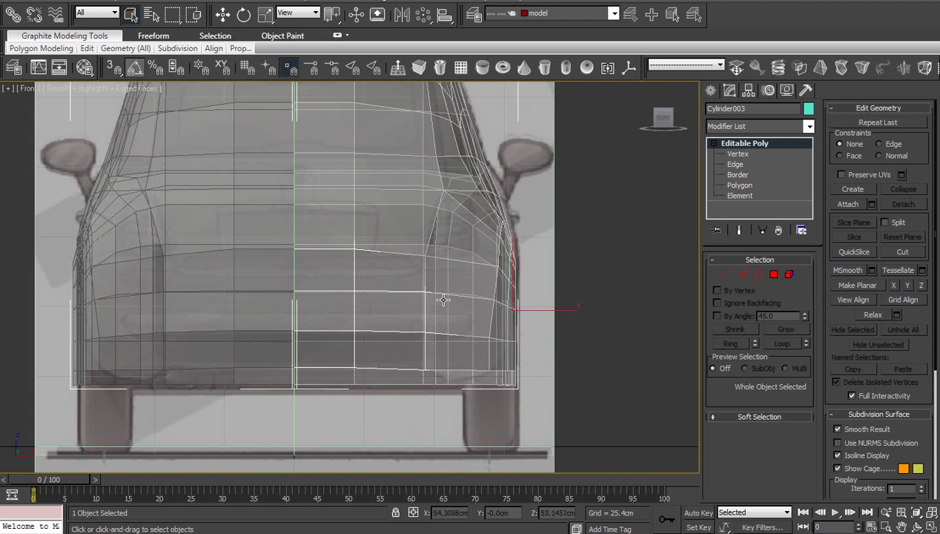
# - Orbit to a three-quarter view to check Cylinder003, then snap back to straight-on
pyautogui.hotkey('ctrl', 'r')
pyautogui.moveTo(430, 297)
pyautogui.mouseDown()
pyautogui.moveTo(401, 317)
pyautogui.moveTo(178, 298)
pyautogui.mouseUp()
pyautogui.scroll(-3, 400, 318)
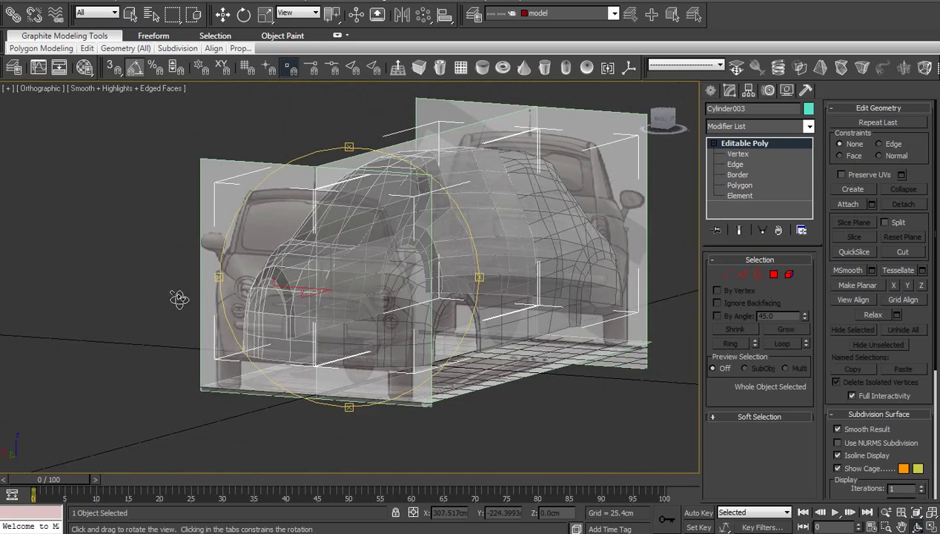
pyautogui.rightClick(179, 298)
pyautogui.click(658, 120)
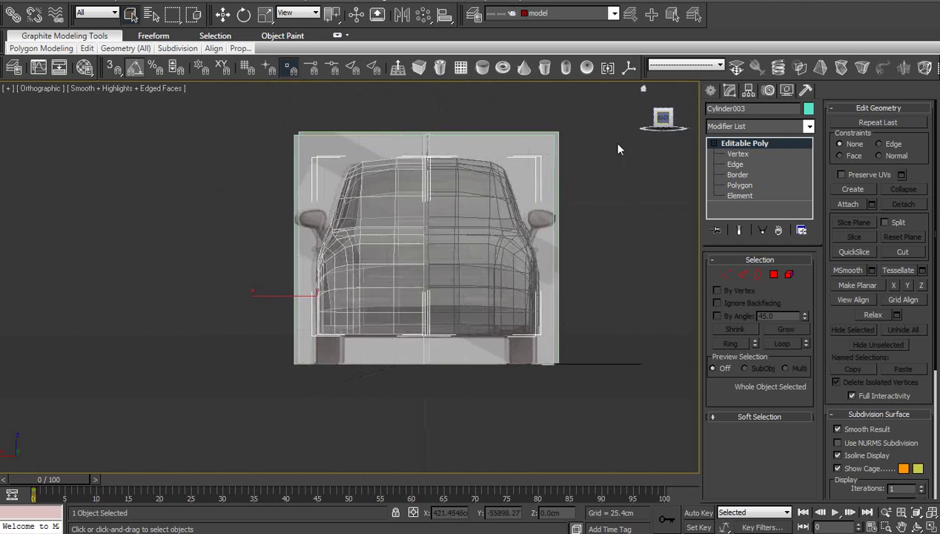
pyautogui.scroll(3, 498, 273)
pyautogui.scroll(-2, 455, 268)
pyautogui.scroll(1, 483, 273)
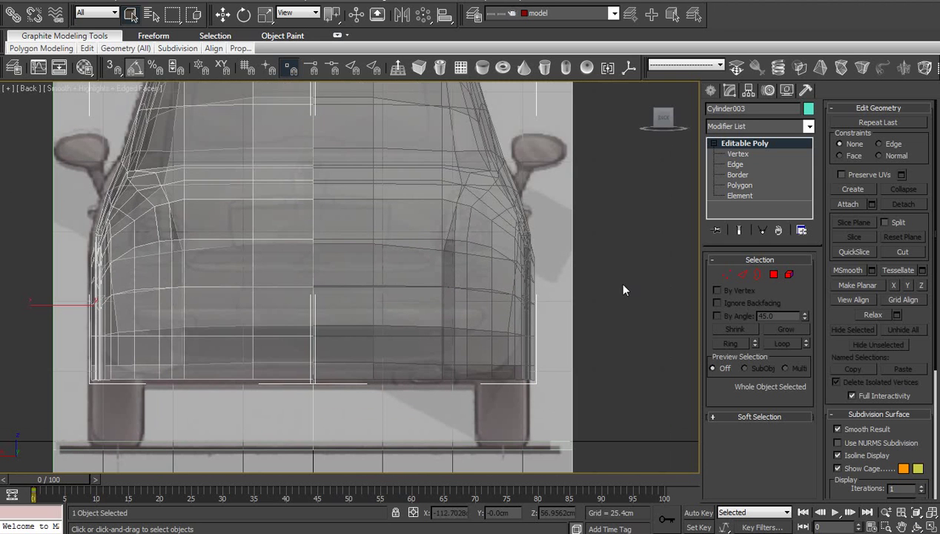
# - Hide Cylinder003 with the right-click Hide Selection command
pyautogui.click(623, 289)
pyautogui.click(216, 275)
pyautogui.rightClick(276, 261)
pyautogui.click(281, 232)
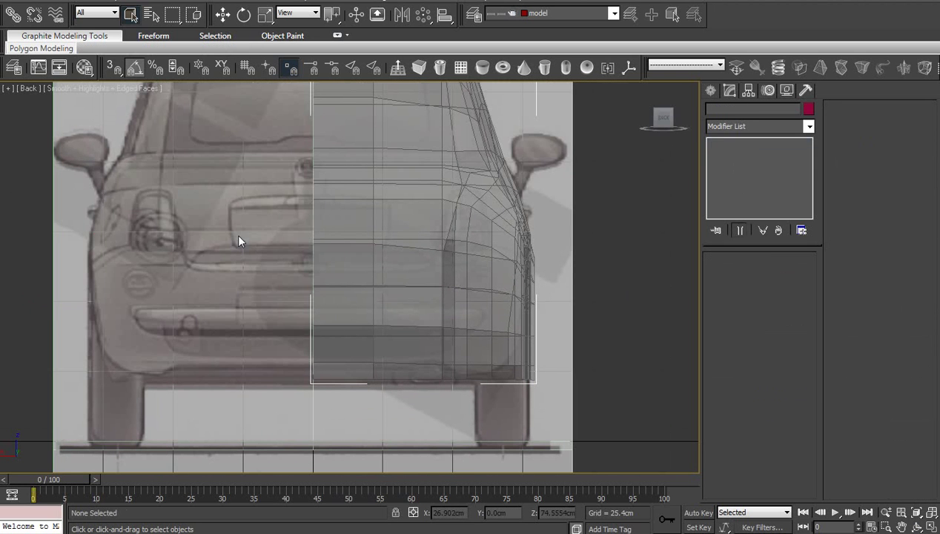
# - Select Cylinder002 and orbit to a three-quarter view of the car
pyautogui.click(377, 259)
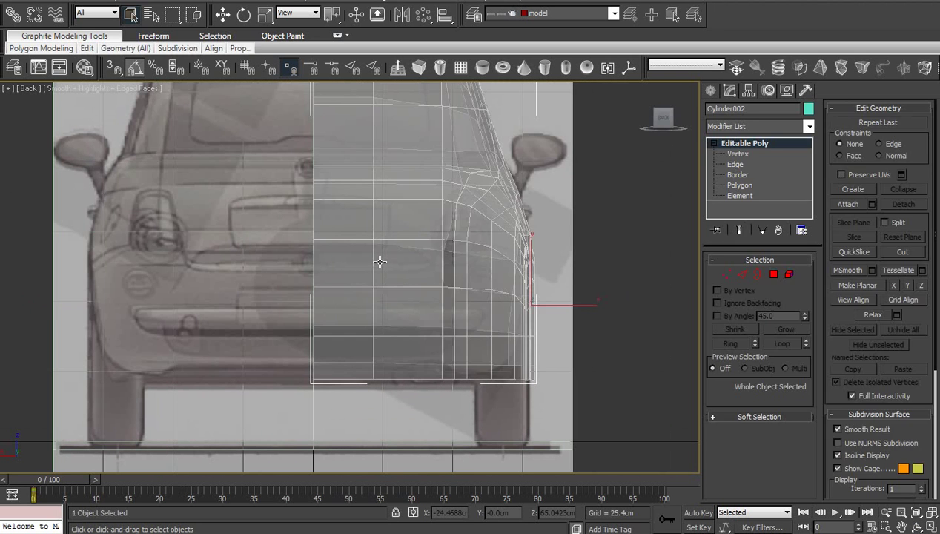
pyautogui.click(917, 526)
pyautogui.moveTo(365, 273); pyautogui.dragTo(347, 289)
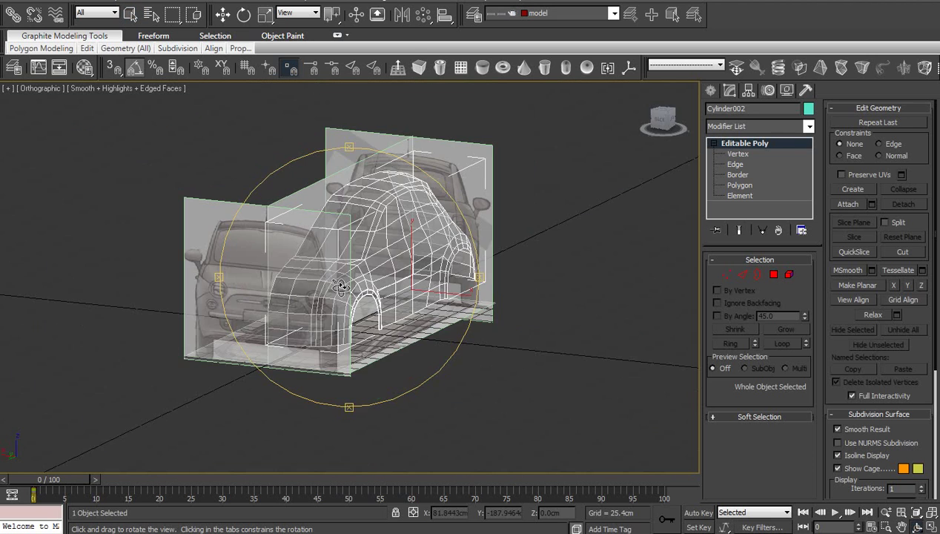
pyautogui.scroll(1, 347, 292)
pyautogui.scroll(4, 347, 294)
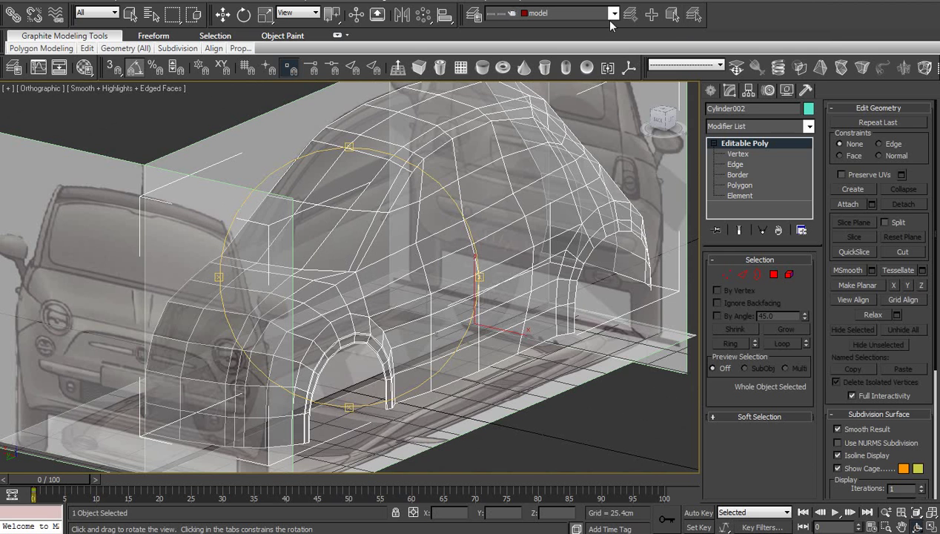
pyautogui.click(675, 17)
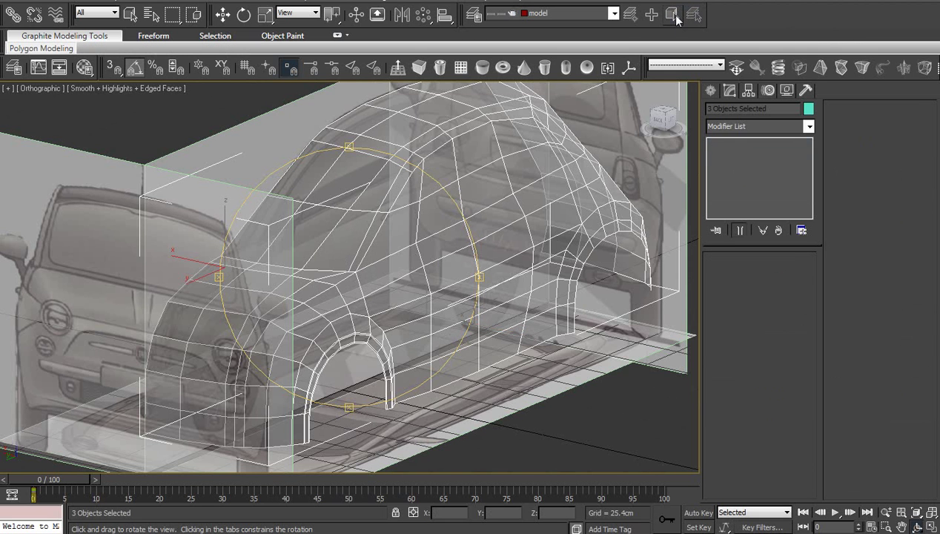
pyautogui.click(630, 14)
pyautogui.click(508, 279)
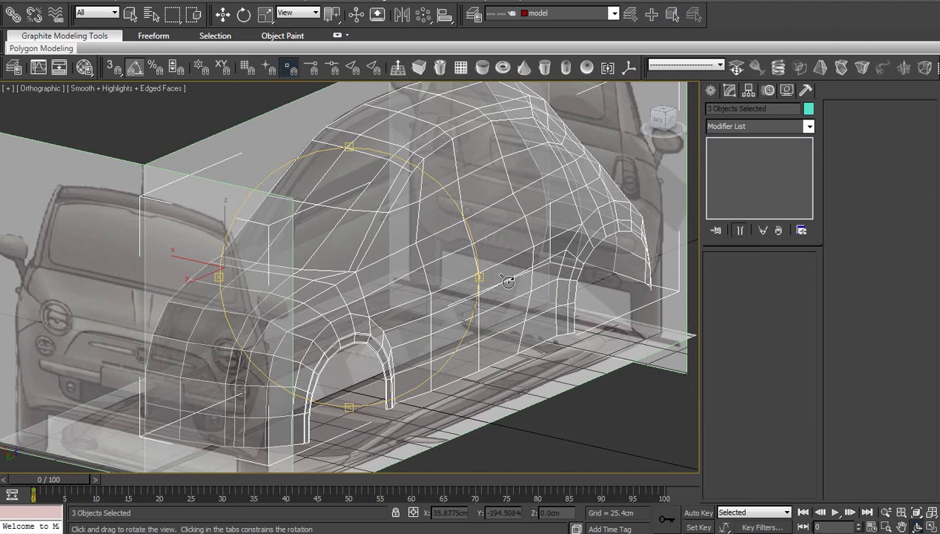
pyautogui.moveTo(434, 250); pyautogui.dragTo(503, 241)
pyautogui.rightClick(552, 213)
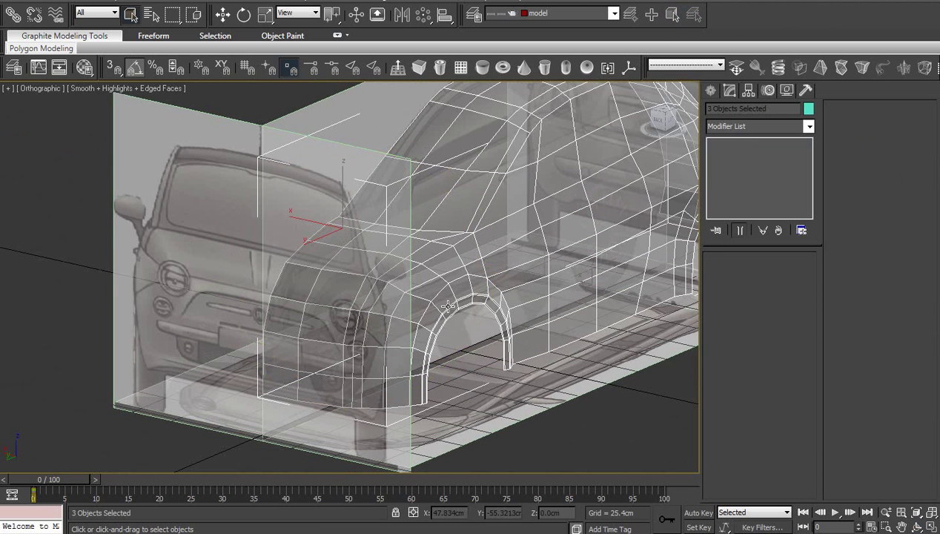
pyautogui.moveTo(447, 306); pyautogui.dragTo(377, 299, button='middle')
pyautogui.press('f')
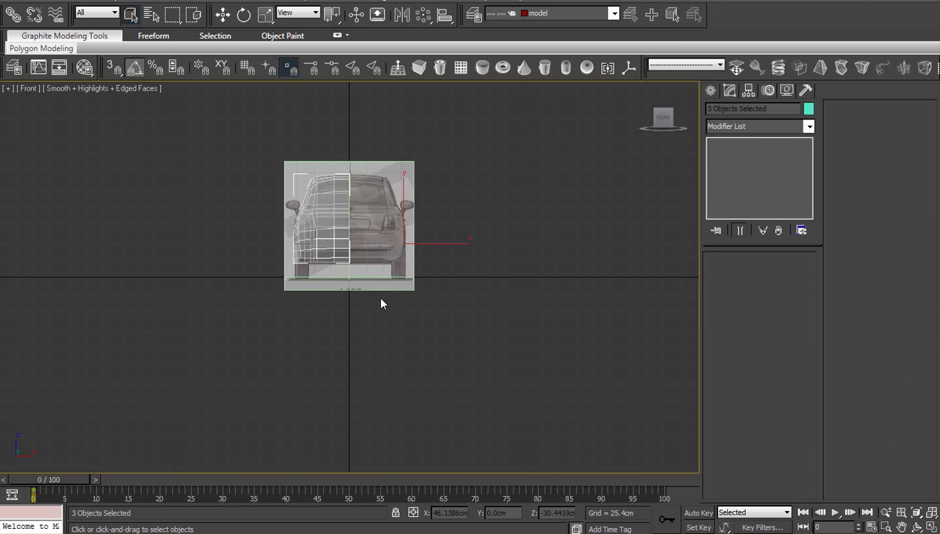
pyautogui.press('z')
pyautogui.rightClick(448, 300)
pyautogui.click(501, 247)
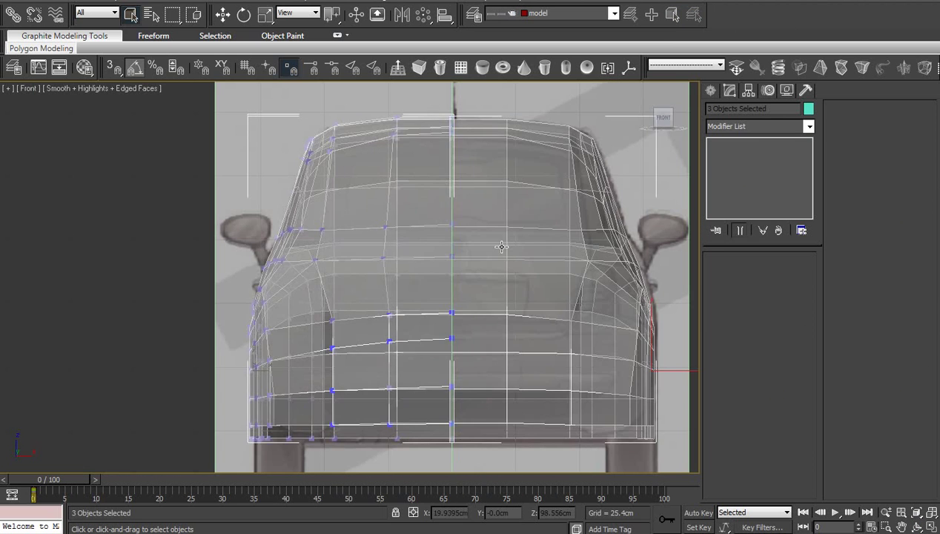
pyautogui.click(558, 207)
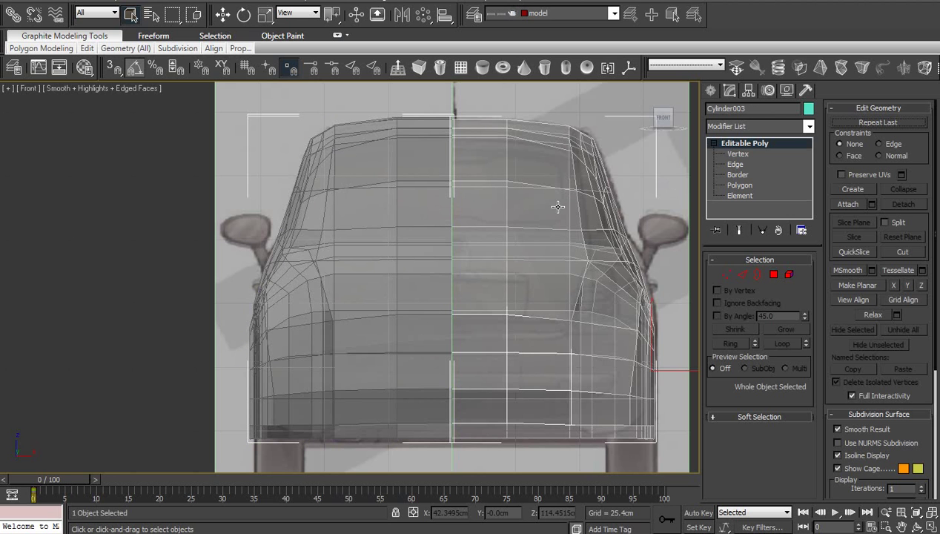
pyautogui.moveTo(567, 402)
pyautogui.mouseDown(button='middle')
pyautogui.moveTo(378, 358)
pyautogui.moveTo(468, 332)
pyautogui.moveTo(451, 329)
pyautogui.mouseUp(button='middle')
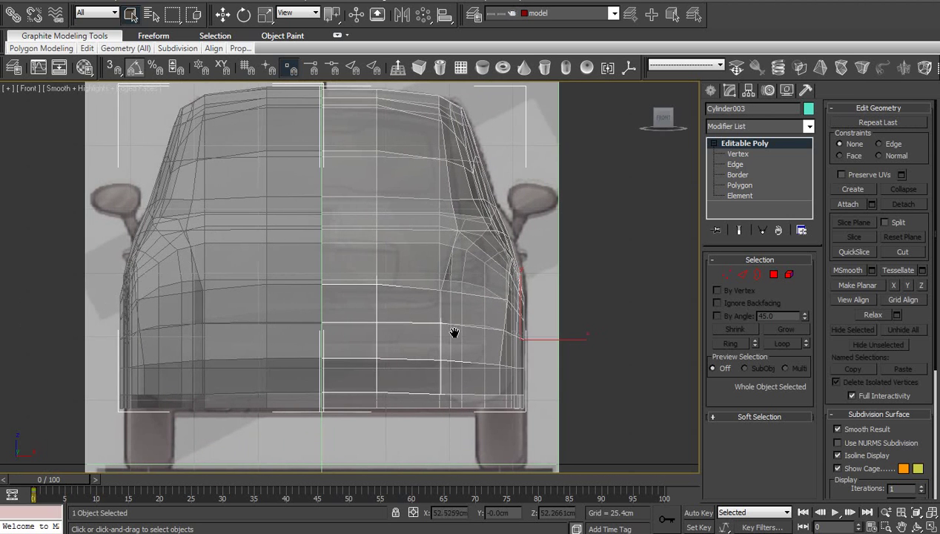
pyautogui.scroll(1, 531, 321)
pyautogui.scroll(1, 529, 330)
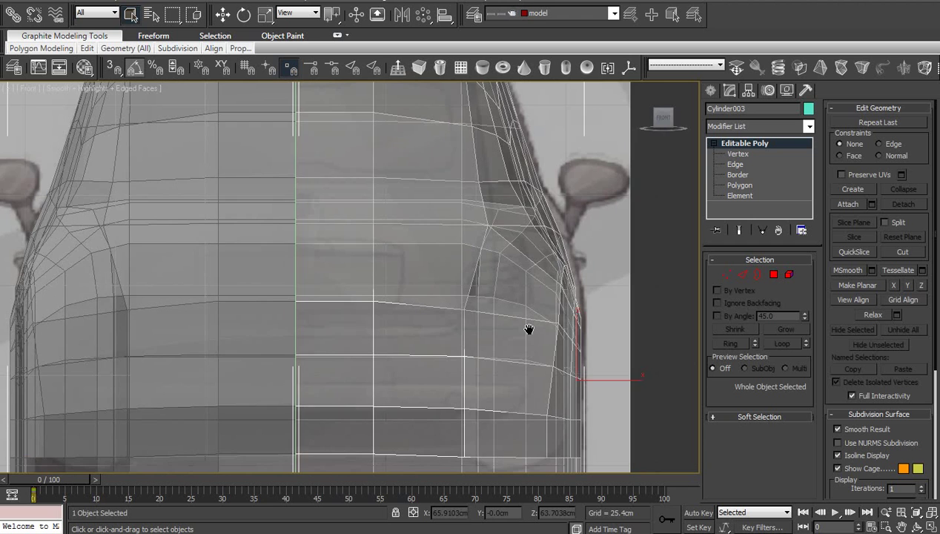
pyautogui.scroll(-2, 528, 330)
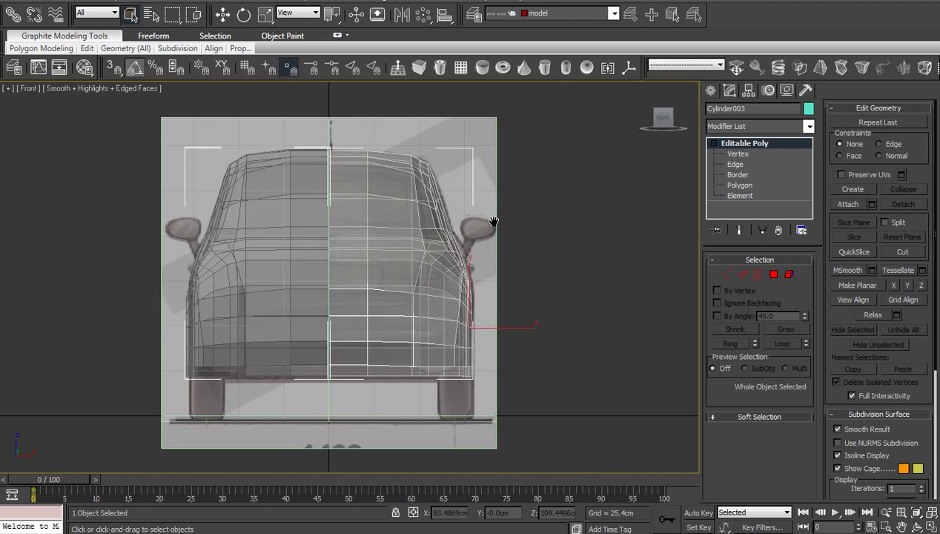
pyautogui.moveTo(485, 220); pyautogui.dragTo(493, 226, button='middle')
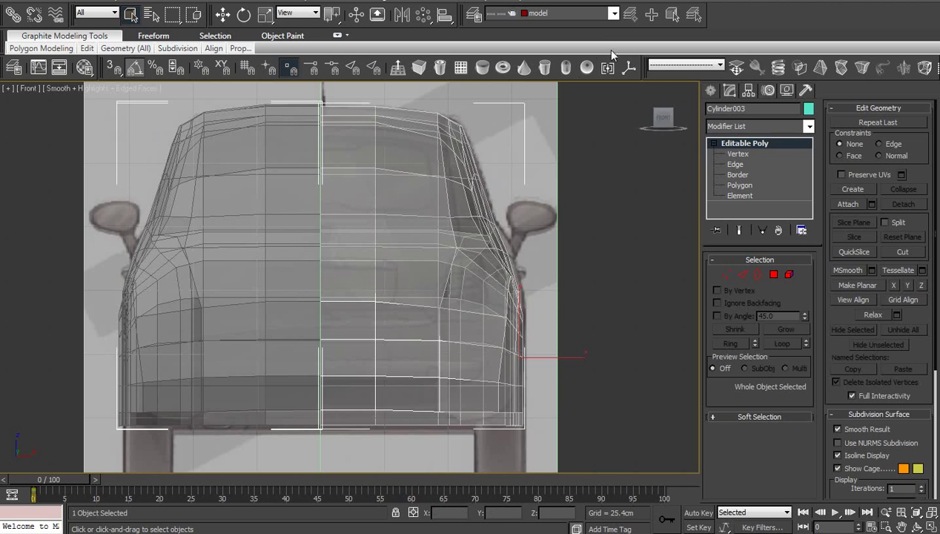
pyautogui.click(685, 65)
pyautogui.click(686, 65)
pyautogui.click(473, 14)
# - Hide Object04 under the drow layer in the Layer Manager and close it
pyautogui.moveTo(354, 179); pyautogui.dragTo(794, 185)
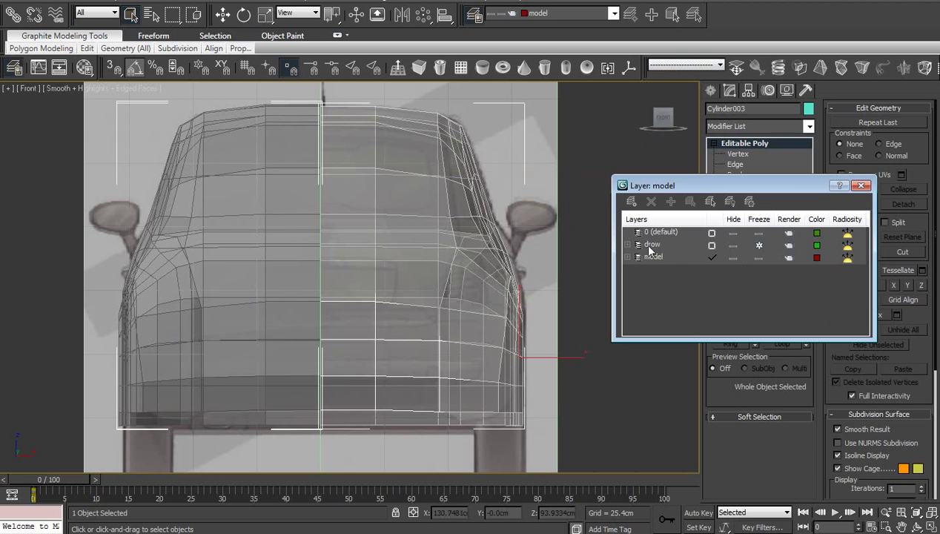
pyautogui.click(625, 244)
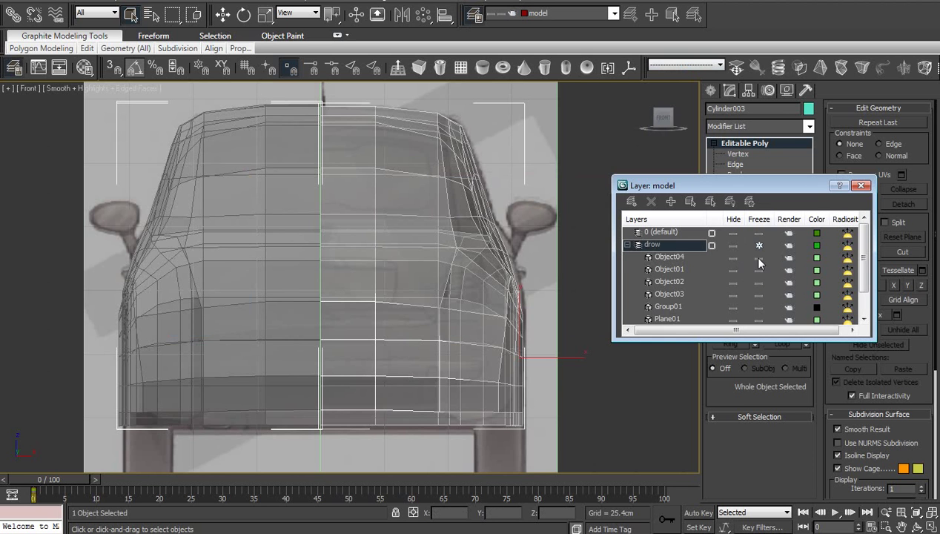
pyautogui.scroll(-2, 696, 271)
pyautogui.scroll(2, 695, 274)
pyautogui.click(729, 255)
pyautogui.click(728, 255)
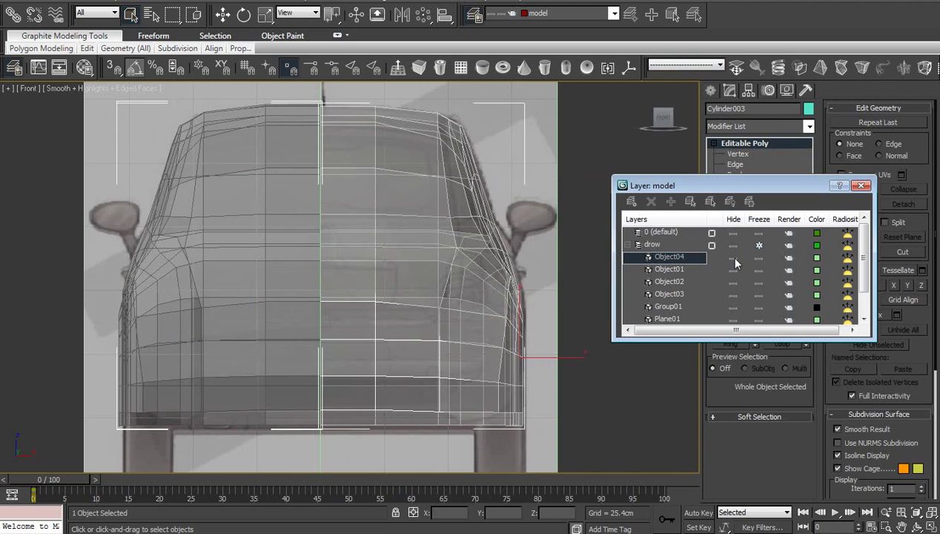
pyautogui.click(728, 255)
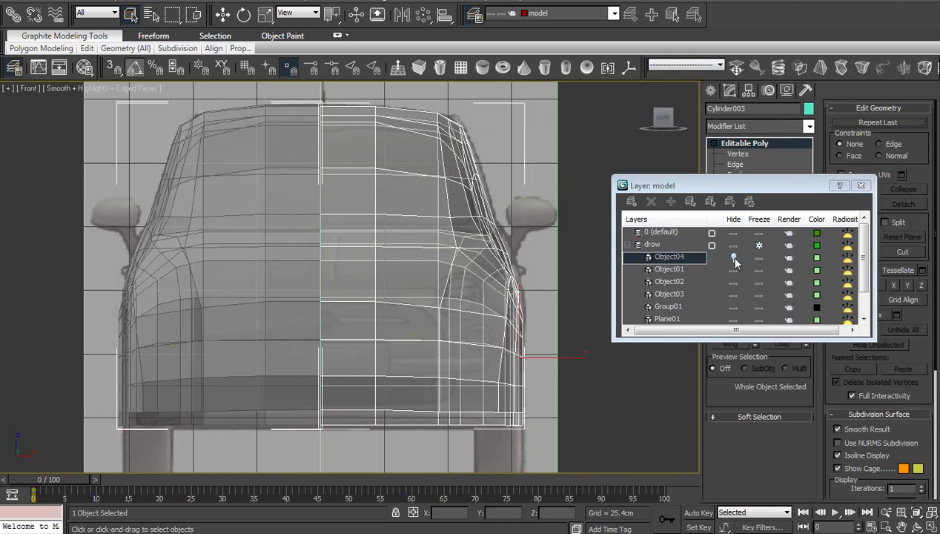
pyautogui.click(861, 186)
# - Orbit the viewport into 3D and reselect Cylinder003
pyautogui.click(687, 333)
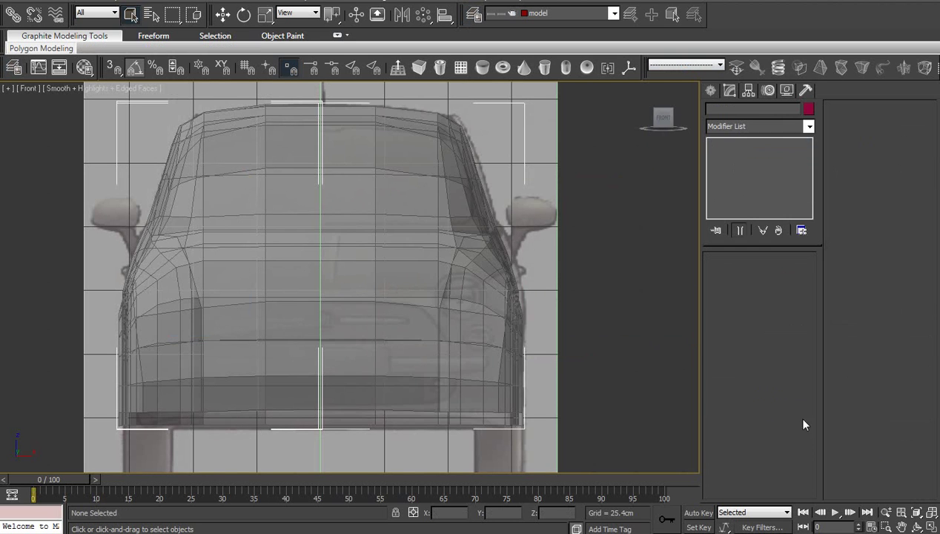
pyautogui.click(917, 526)
pyautogui.moveTo(393, 288); pyautogui.dragTo(384, 300)
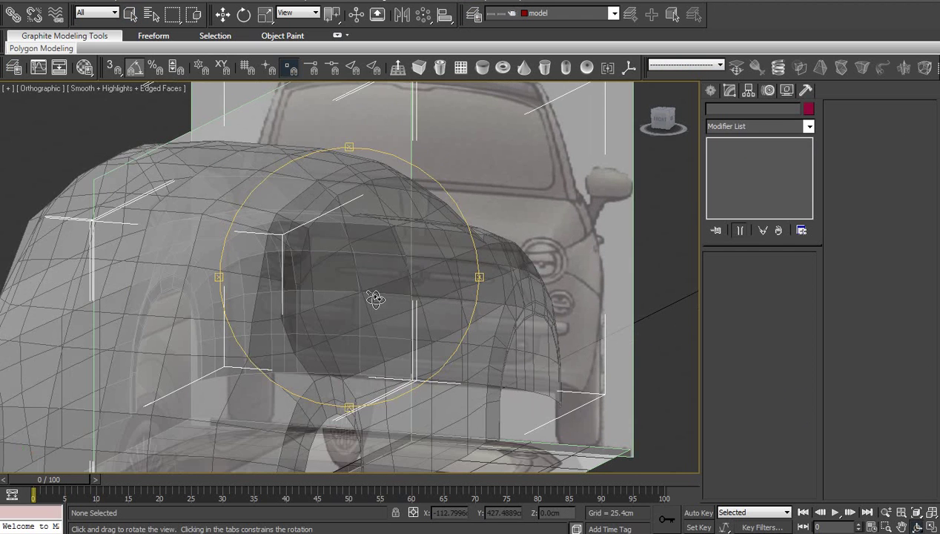
pyautogui.click(394, 300)
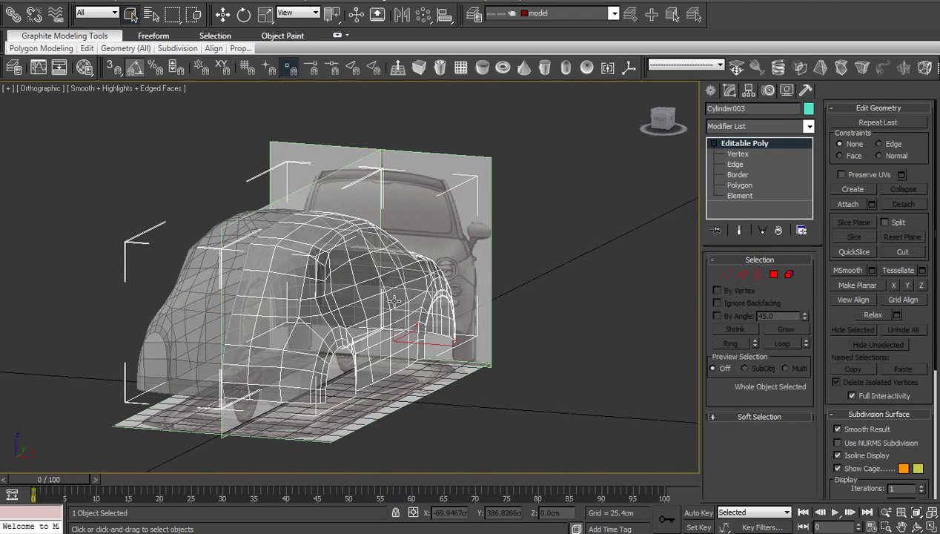
# - In Front view, zoom to the selection and select both left and right body halves
pyautogui.press('f')
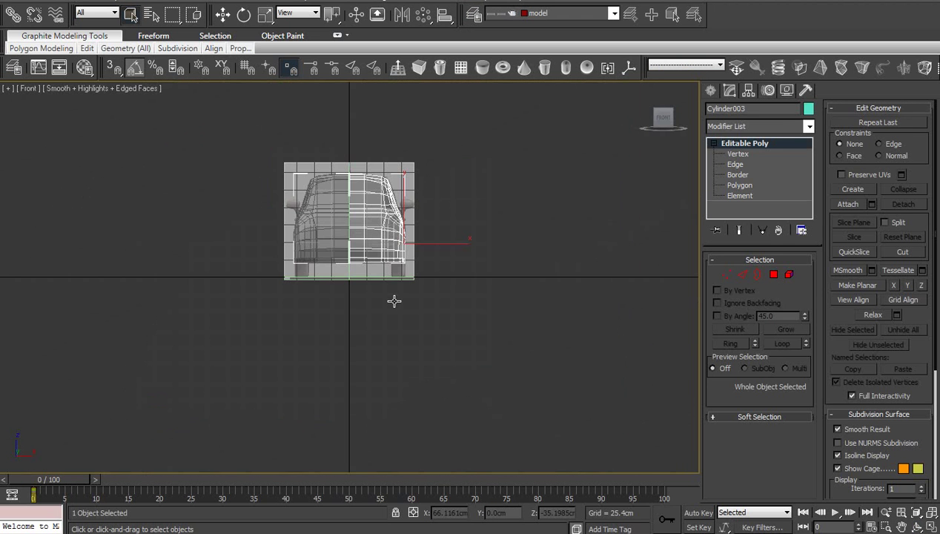
pyautogui.press('z')
pyautogui.moveTo(394, 300); pyautogui.dragTo(395, 271, button='middle')
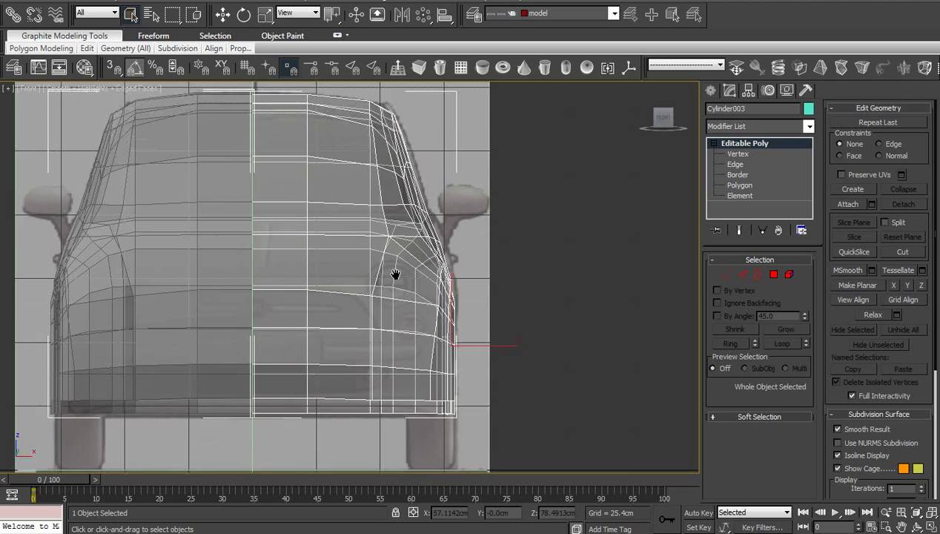
pyautogui.scroll(2, 396, 265)
pyautogui.scroll(-3, 403, 273)
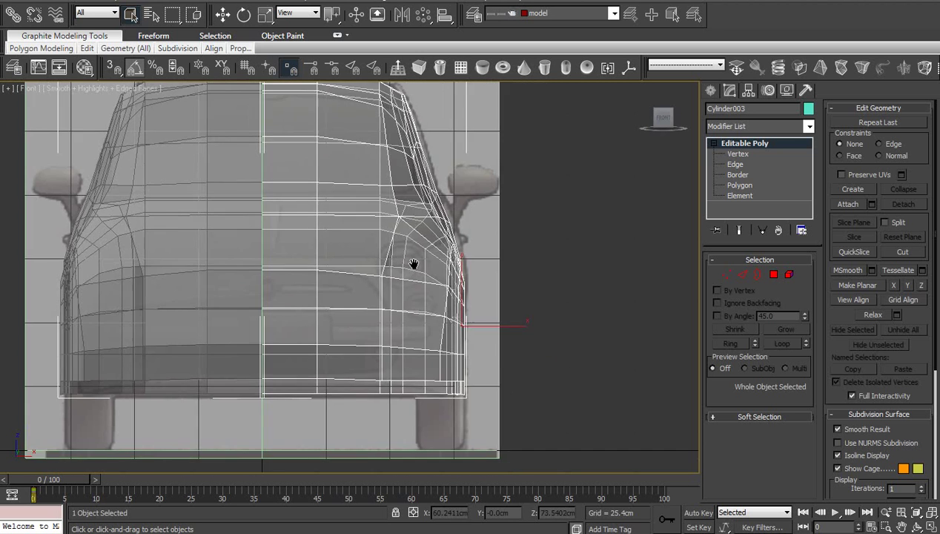
pyautogui.scroll(-2, 413, 265)
pyautogui.click(518, 212)
pyautogui.click(261, 244)
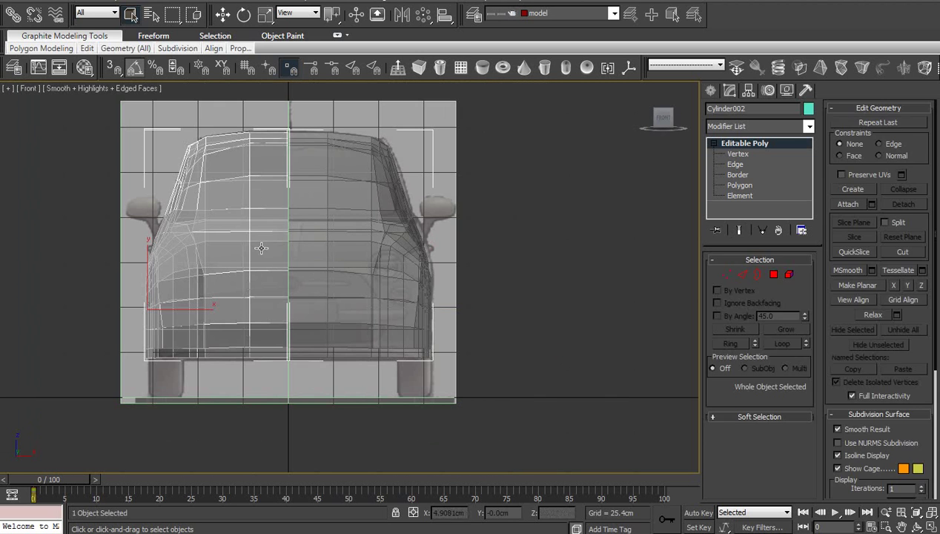
pyautogui.keyDown('ctrl'); pyautogui.click(337, 259); pyautogui.keyUp('ctrl')
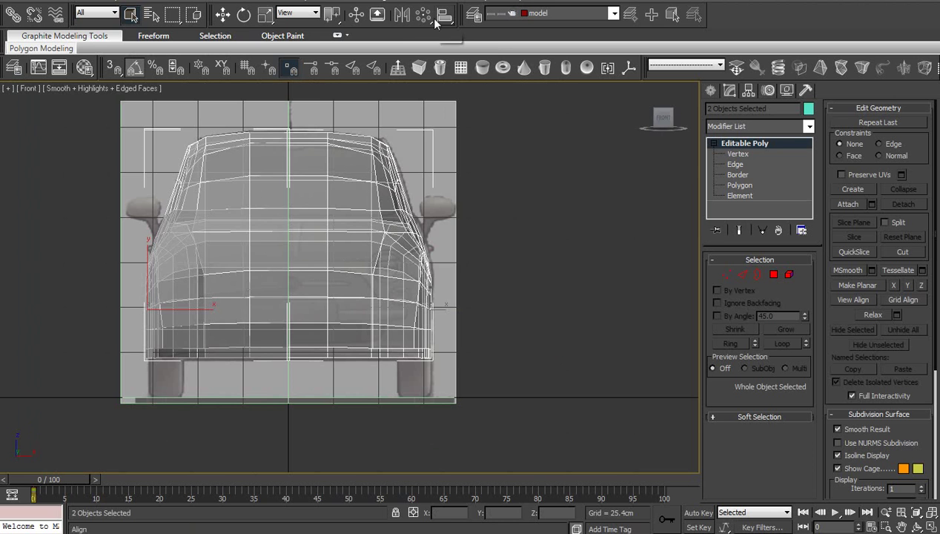
# - Mirror both halves on the Z axis with No Clone, then orbit to a three-quarter view
pyautogui.click(401, 15)
pyautogui.moveTo(461, 154); pyautogui.dragTo(599, 188)
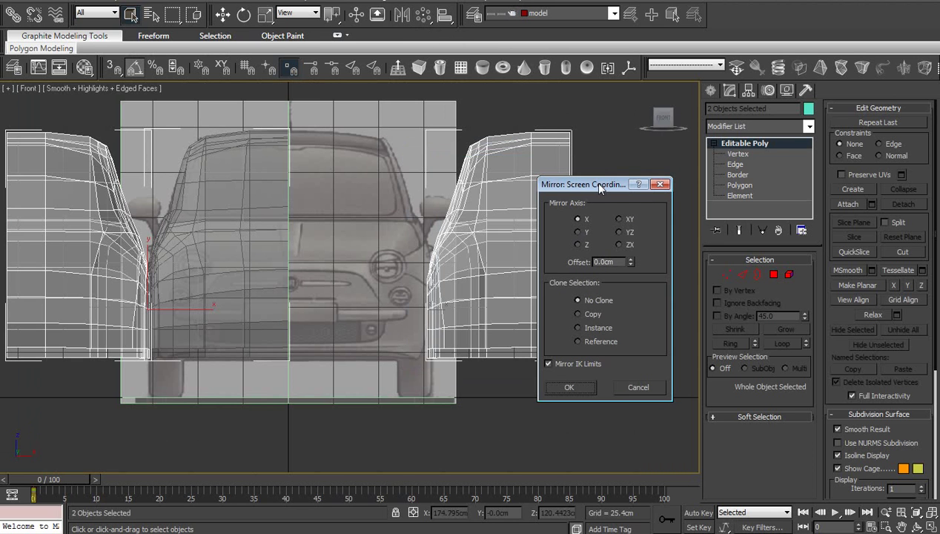
pyautogui.click(577, 232)
pyautogui.click(578, 244)
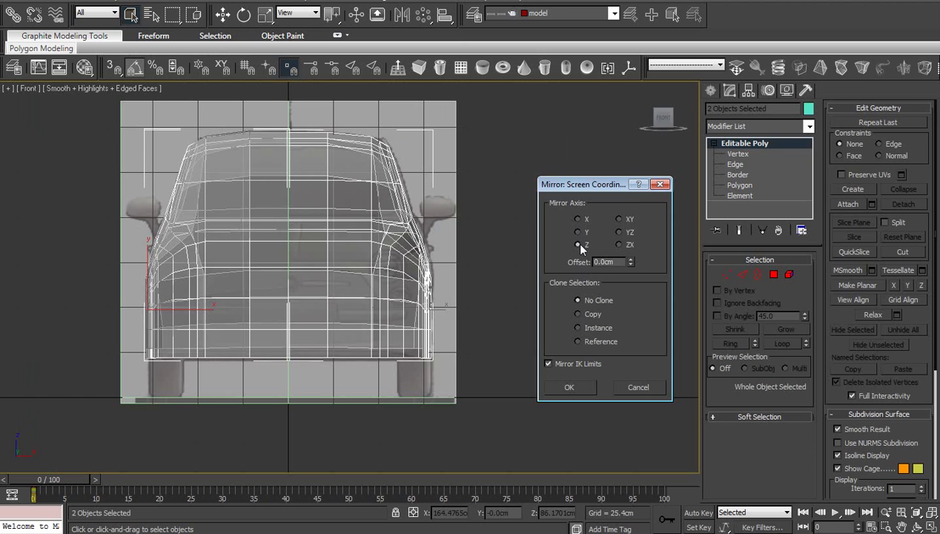
pyautogui.click(585, 381)
pyautogui.click(584, 382)
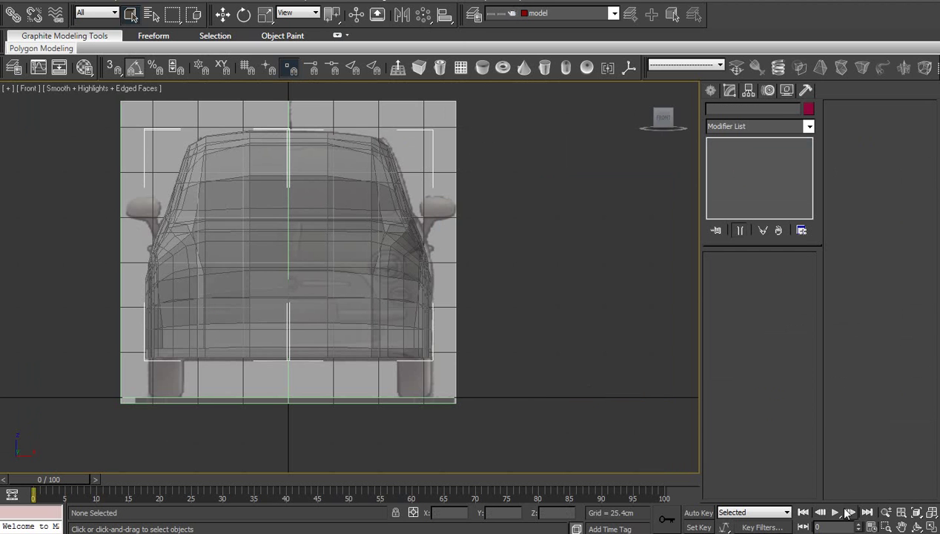
pyautogui.click(917, 518)
pyautogui.moveTo(390, 280); pyautogui.dragTo(350, 292)
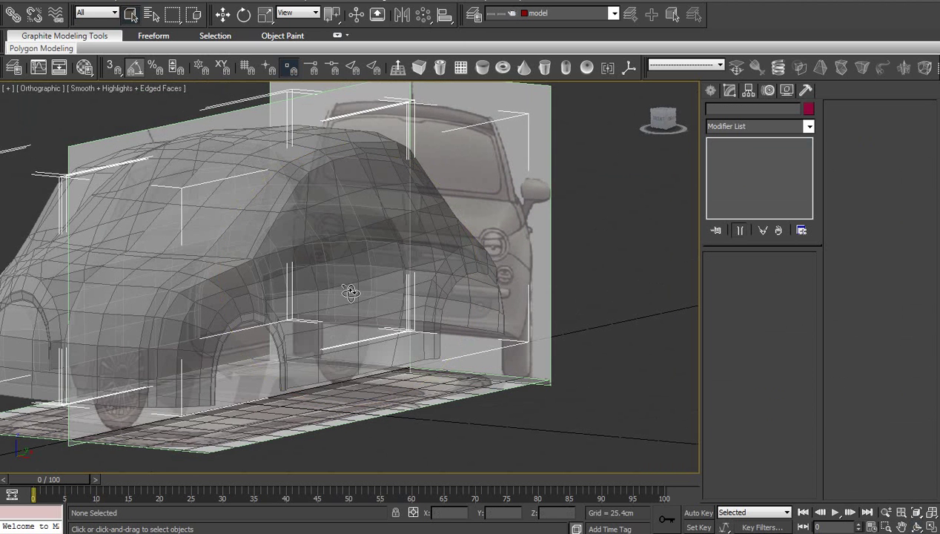
pyautogui.click(251, 296)
pyautogui.press('f')
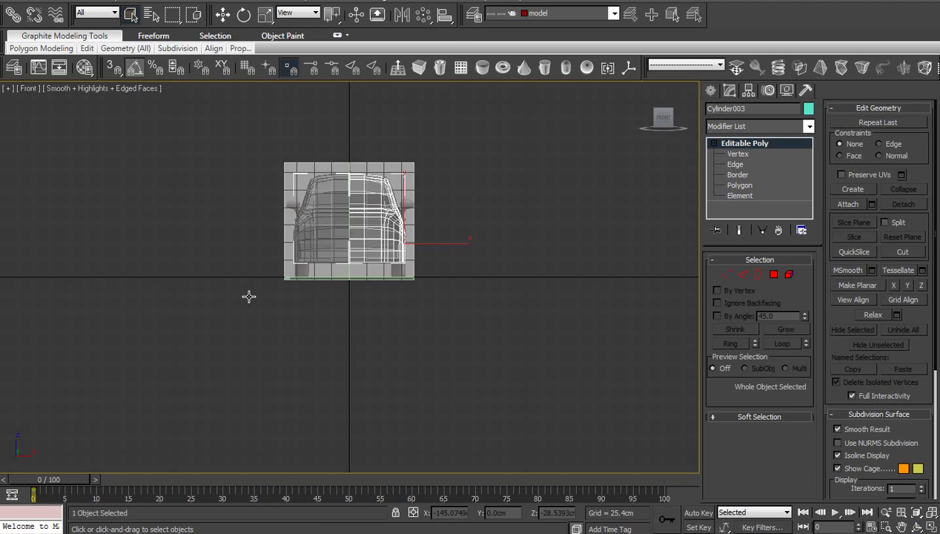
pyautogui.press('z')
pyautogui.scroll(2, 368, 236)
pyautogui.click(194, 278)
pyautogui.rightClick(194, 278)
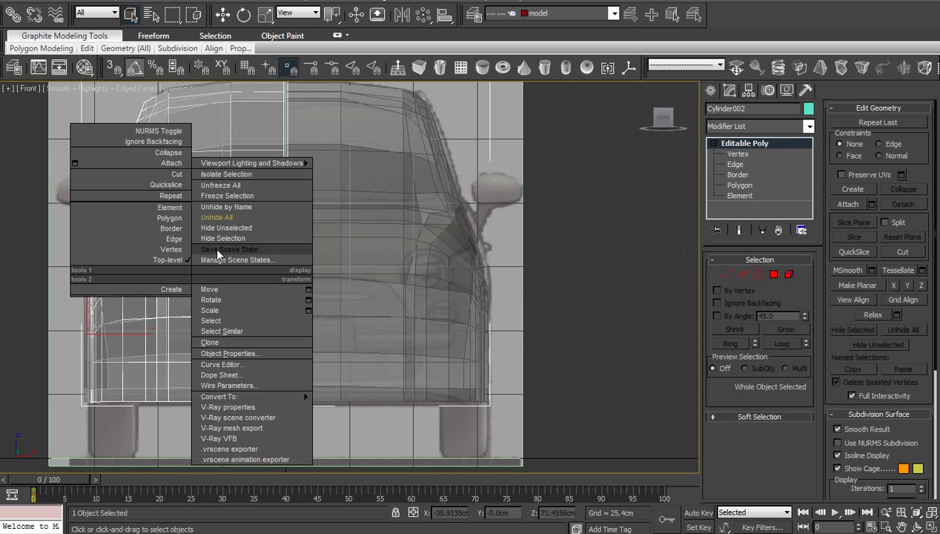
pyautogui.click(218, 238)
pyautogui.click(241, 271)
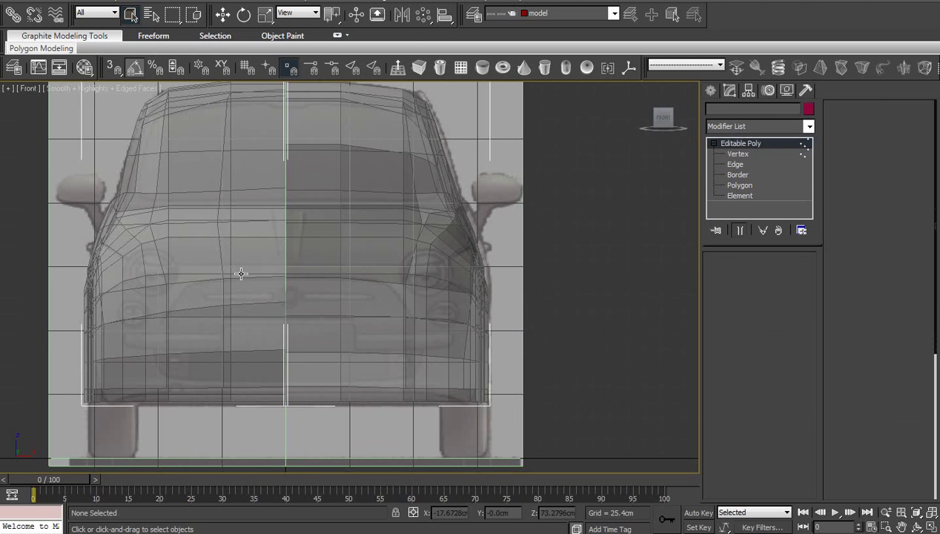
pyautogui.press('1')
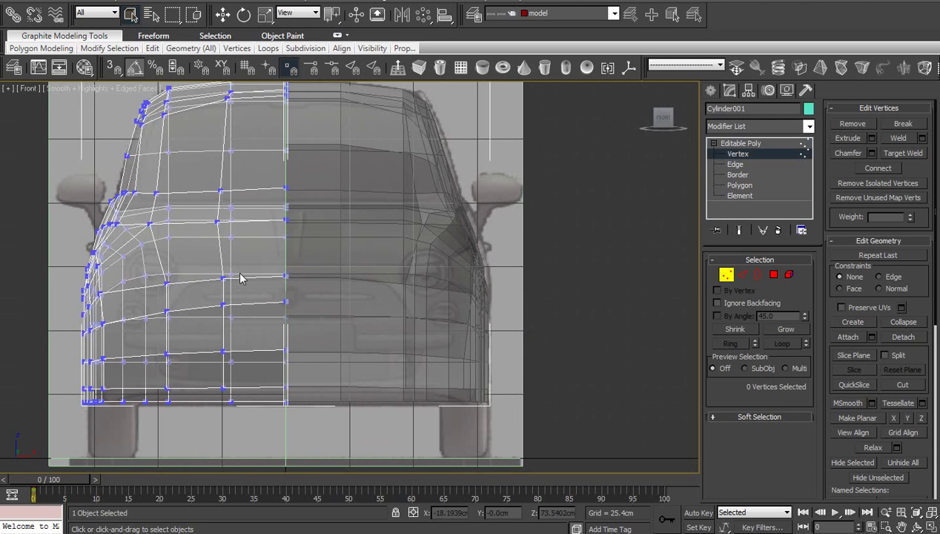
pyautogui.click(745, 143)
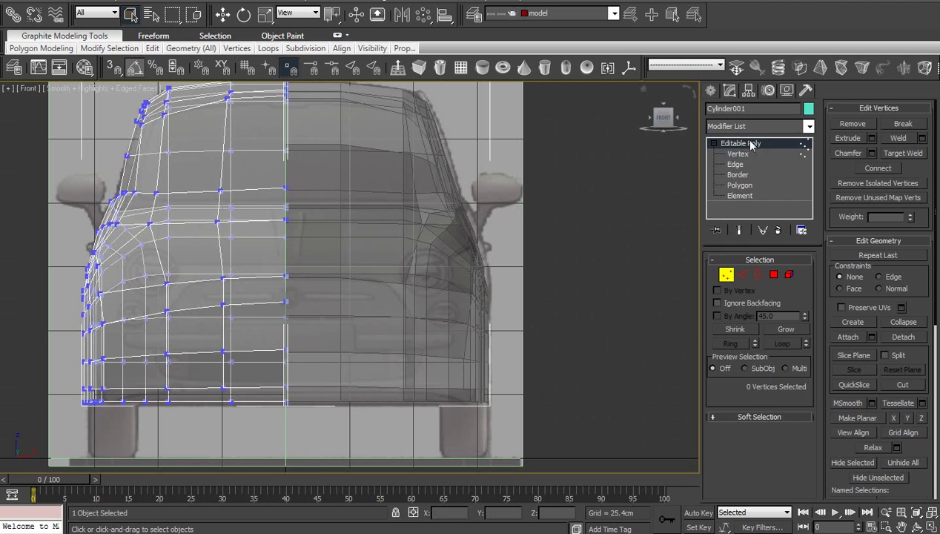
pyautogui.press('Delete')
pyautogui.click(381, 258)
pyautogui.press('Delete')
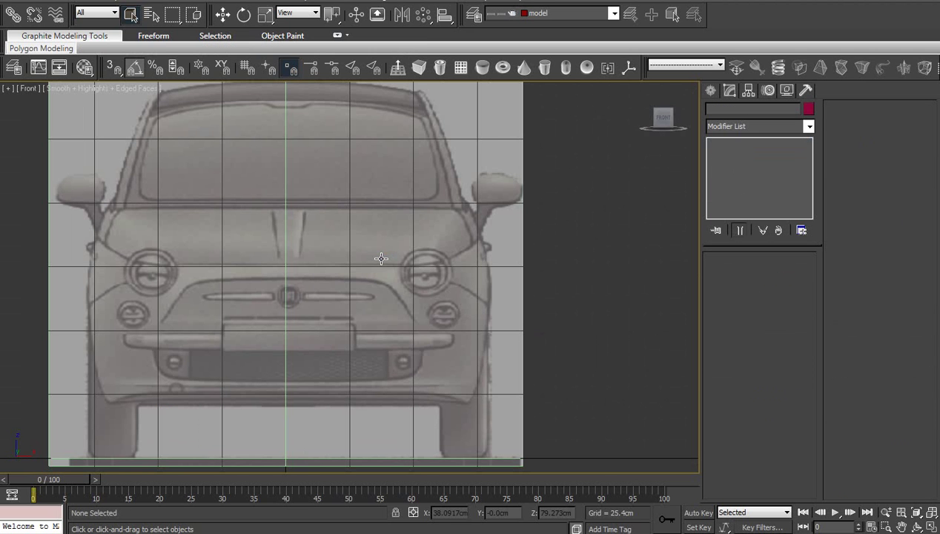
pyautogui.hotkey('ctrl', 'z')
pyautogui.hotkey('ctrl', 'z')
pyautogui.hotkey('ctrl', 'z')
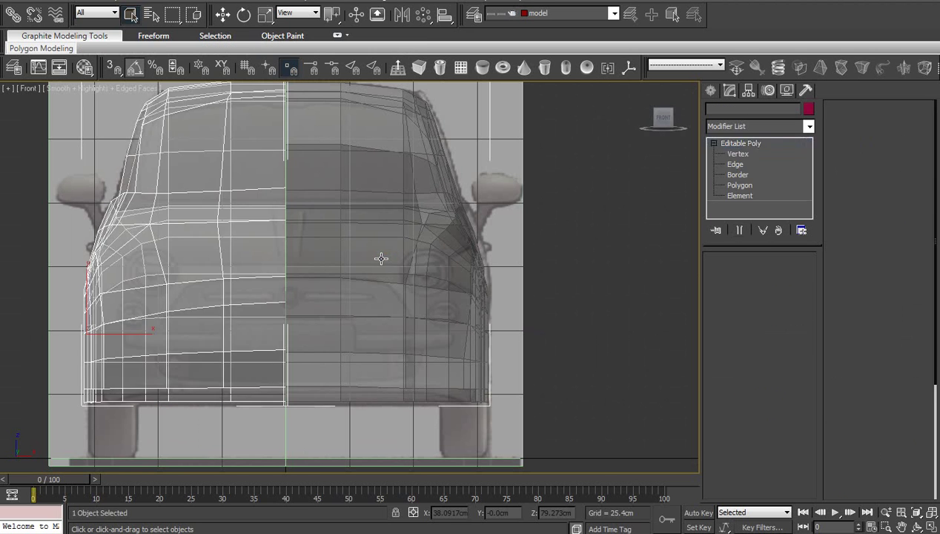
pyautogui.hotkey('ctrl', 'z')
pyautogui.hotkey('ctrl', 'z')
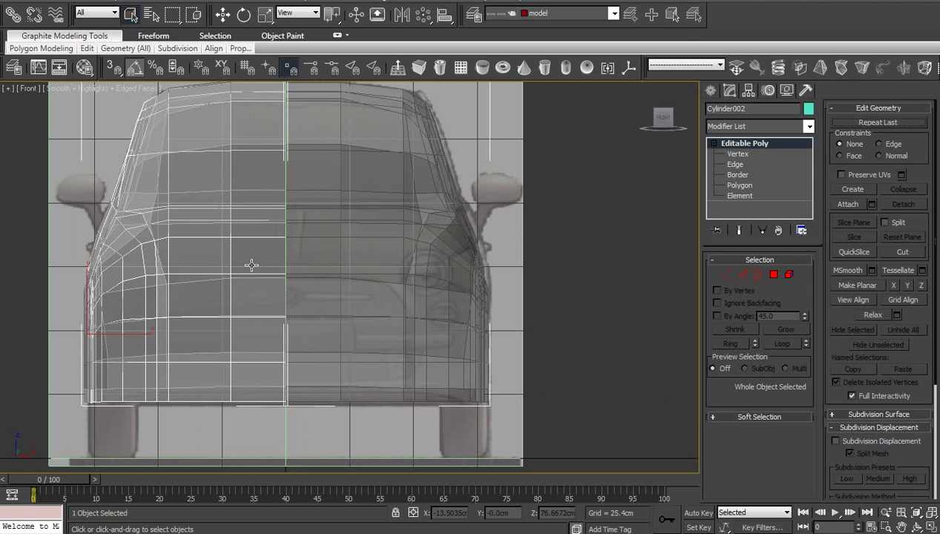
pyautogui.hotkey('ctrl', 'z')
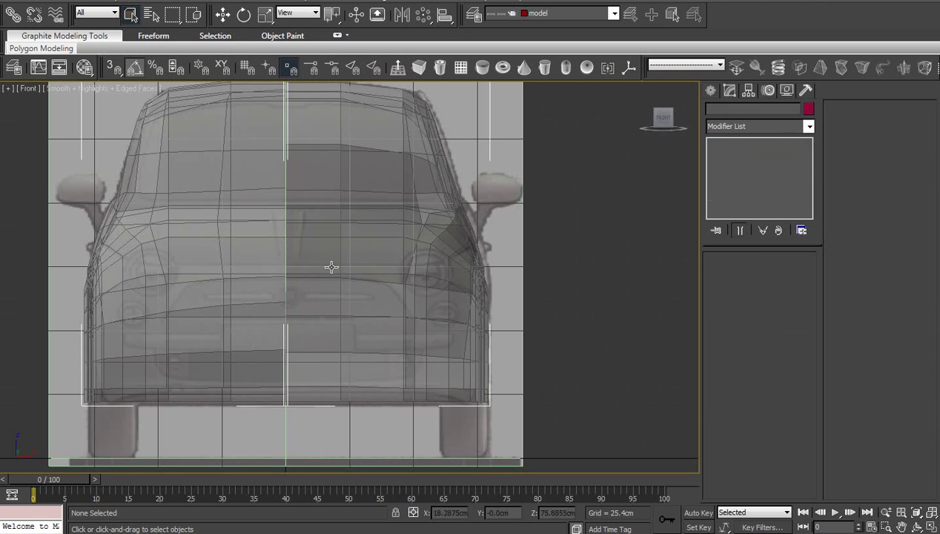
pyautogui.click(348, 267)
# - Try moving the right half along X, undo it, and orbit to a three-quarter view
pyautogui.press('w')
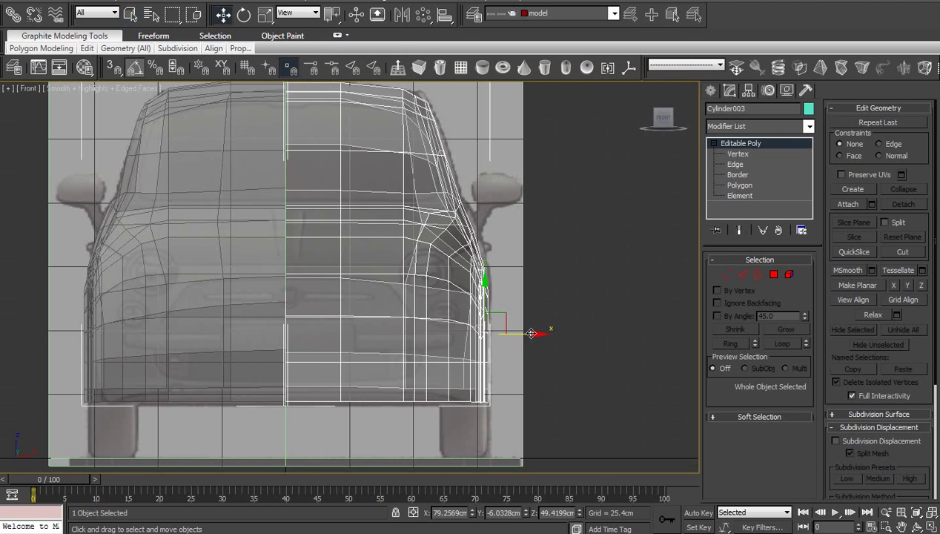
pyautogui.moveTo(529, 334); pyautogui.dragTo(622, 337)
pyautogui.hotkey('ctrl', 'z')
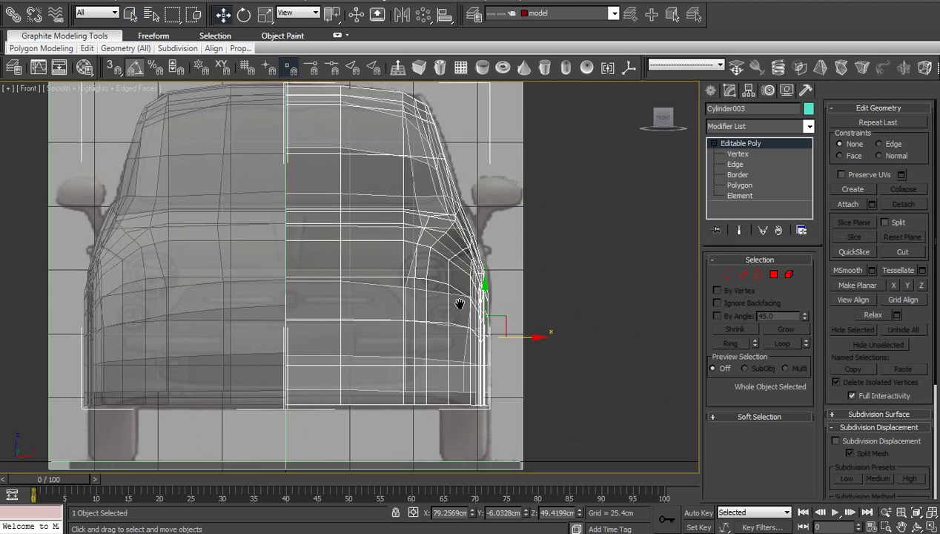
pyautogui.scroll(4, 459, 306)
pyautogui.scroll(-1, 406, 302)
pyautogui.moveTo(406, 302); pyautogui.dragTo(430, 324, button='middle')
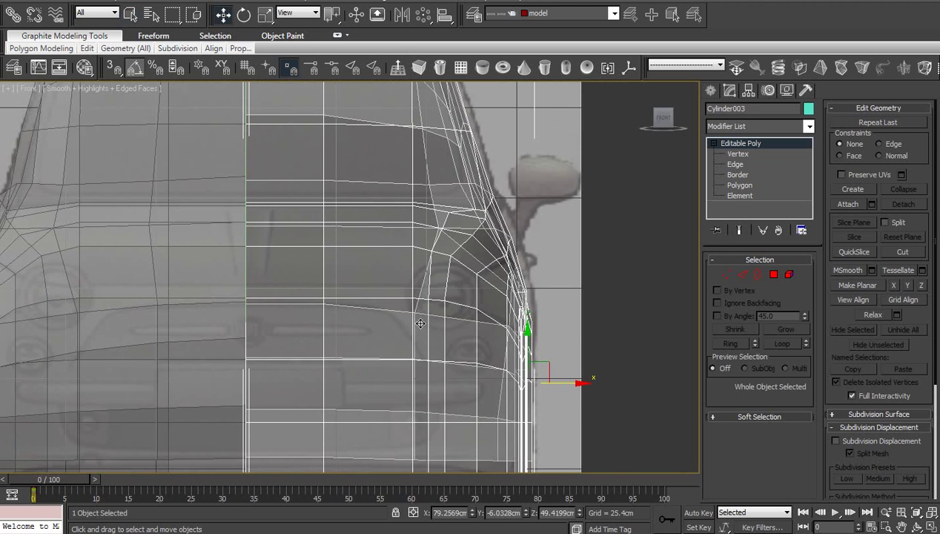
pyautogui.scroll(-5, 420, 323)
pyautogui.click(917, 525)
pyautogui.moveTo(510, 329)
pyautogui.mouseDown()
pyautogui.moveTo(309, 286)
pyautogui.moveTo(339, 301)
pyautogui.moveTo(283, 242)
pyautogui.mouseUp()
# - Select Cylinder003 and frame it zoomed in on the Front view
pyautogui.press('w')
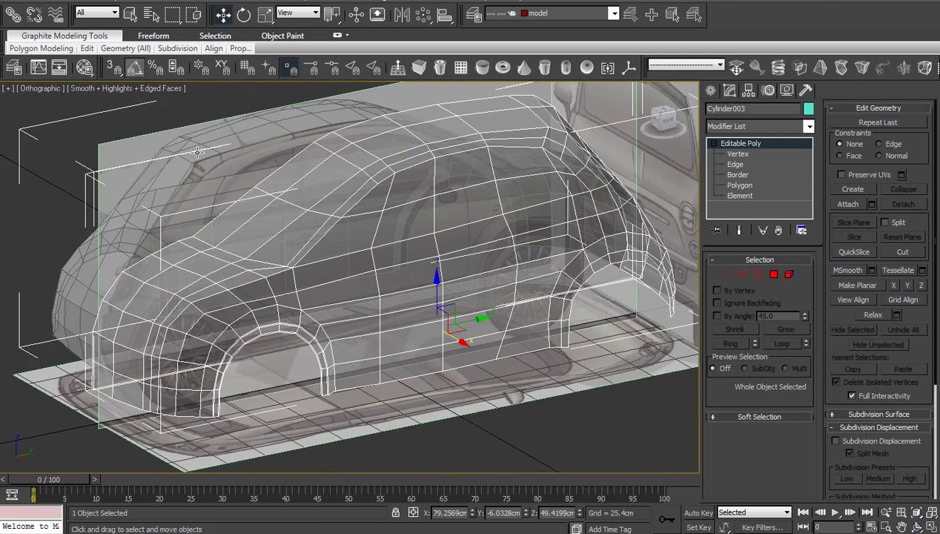
pyautogui.click(192, 148)
pyautogui.click(252, 211)
pyautogui.click(269, 227)
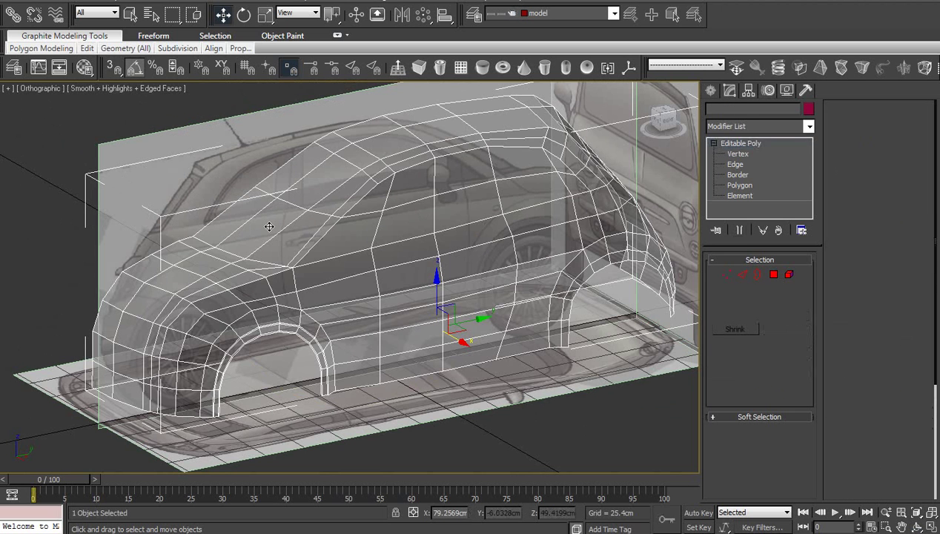
pyautogui.press('f')
pyautogui.scroll(5, 382, 238)
pyautogui.scroll(1, 389, 244)
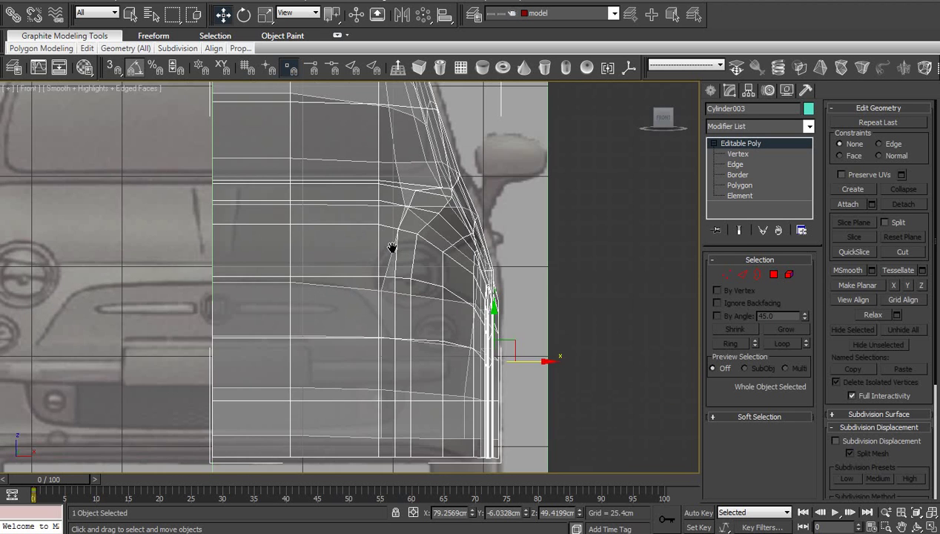
pyautogui.moveTo(330, 273); pyautogui.dragTo(419, 269, button='middle')
# - Enter Vertex level and raise two centre-edge vertices toward the blueprint line
pyautogui.click(738, 153)
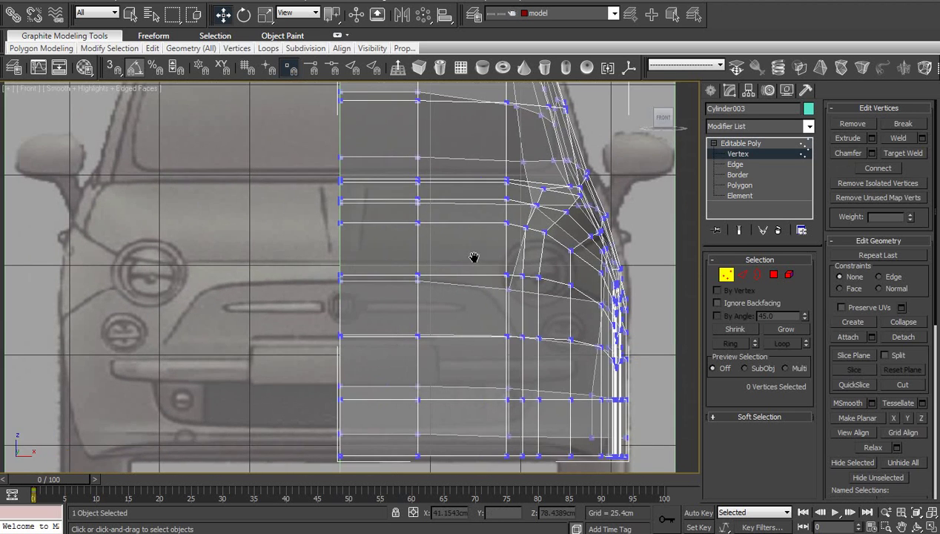
pyautogui.scroll(2, 503, 269)
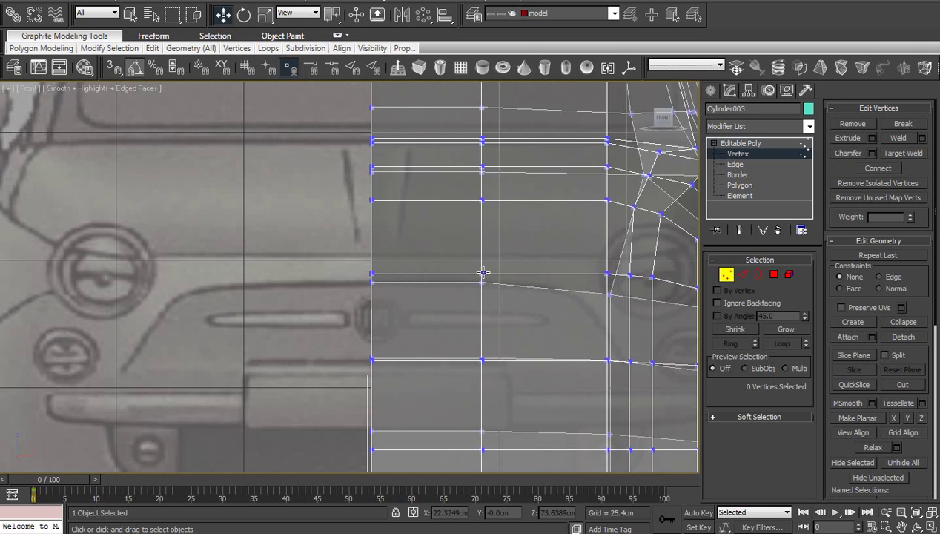
pyautogui.click(482, 274)
pyautogui.keyDown('ctrl'); pyautogui.click(370, 273); pyautogui.keyUp('ctrl')
pyautogui.click(919, 523)
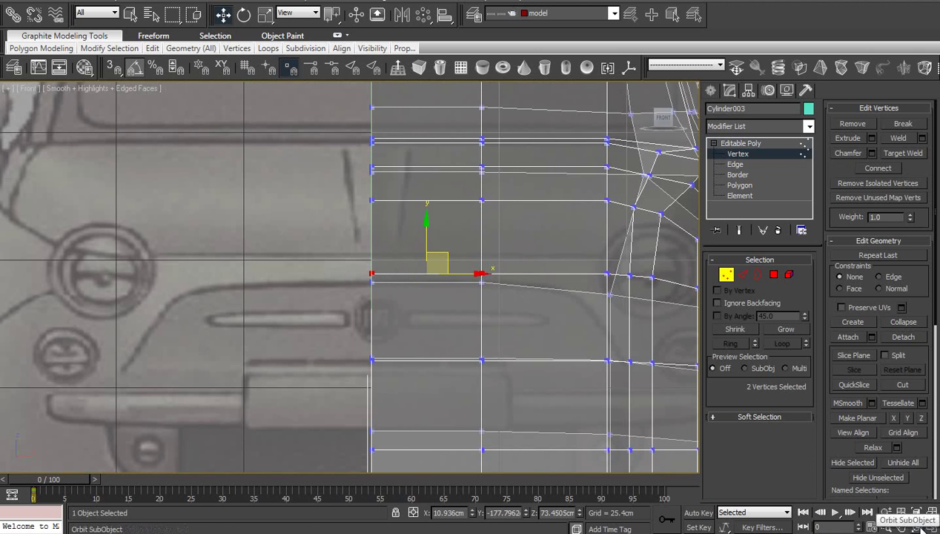
pyautogui.moveTo(399, 311)
pyautogui.mouseDown()
pyautogui.moveTo(359, 319)
pyautogui.moveTo(386, 319)
pyautogui.mouseUp()
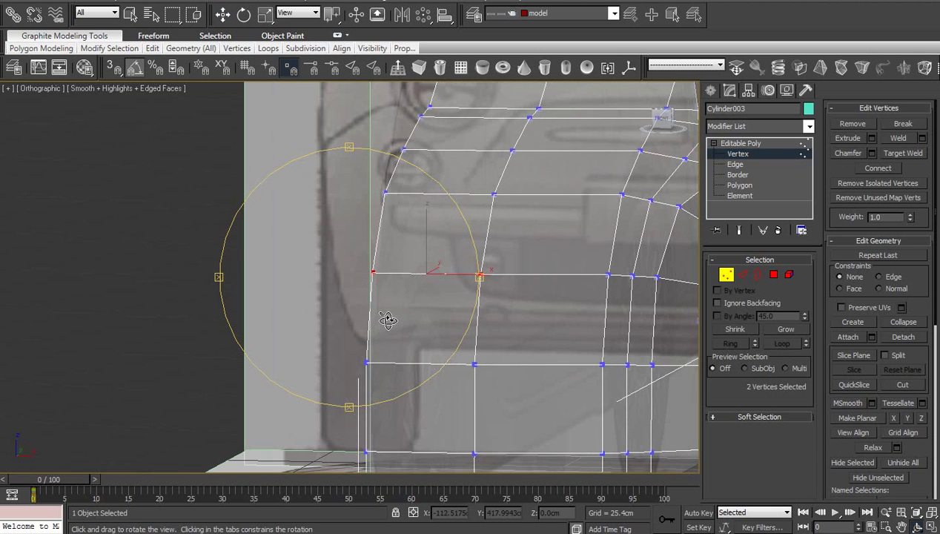
pyautogui.press('f')
pyautogui.press('z')
pyautogui.rightClick(399, 329)
pyautogui.scroll(-3, 399, 329)
pyautogui.scroll(-2, 405, 309)
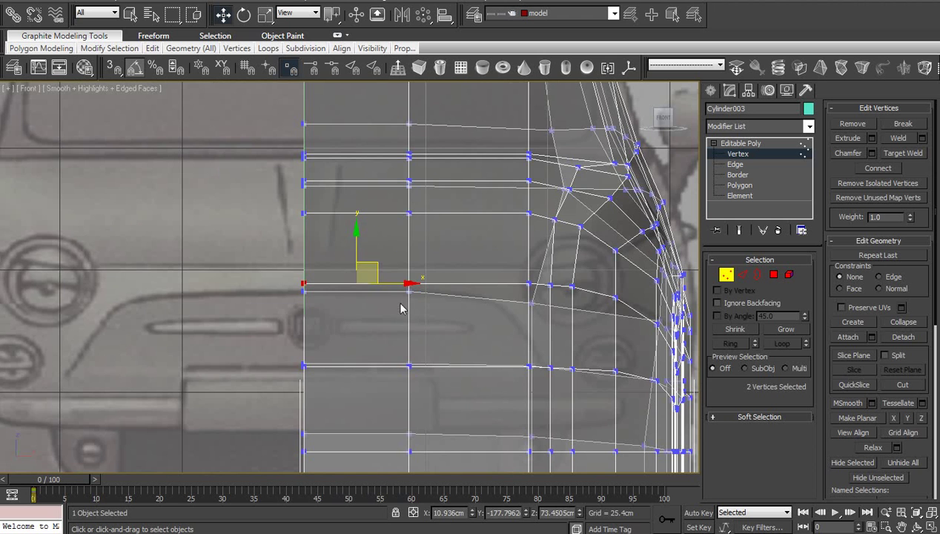
pyautogui.moveTo(357, 243); pyautogui.dragTo(357, 227)
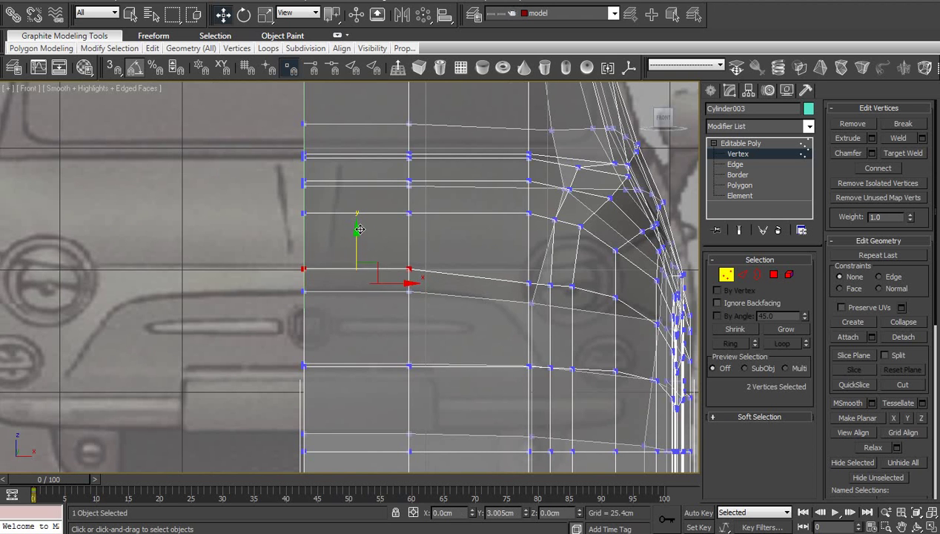
# - Raise three vertices further right about 1.7 cm along their edges
pyautogui.click(529, 283)
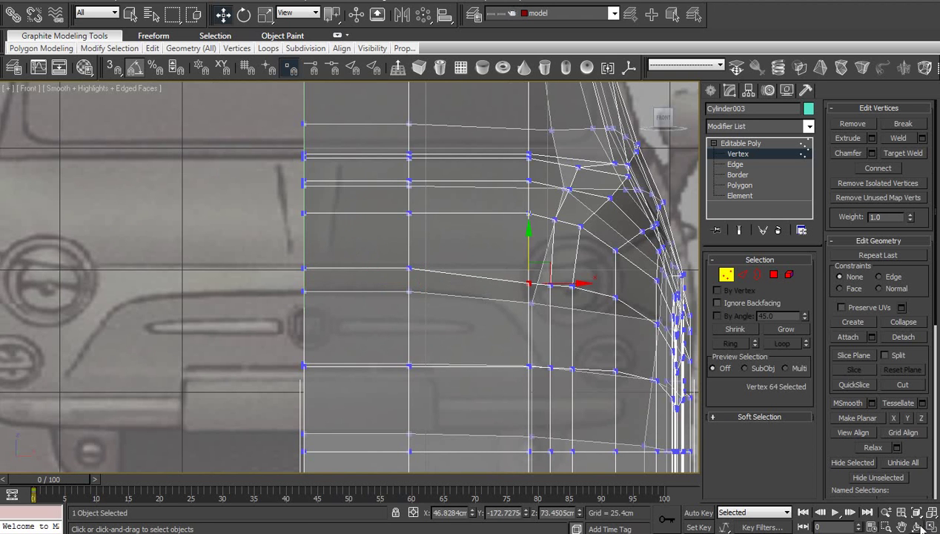
pyautogui.click(922, 526)
pyautogui.moveTo(419, 307); pyautogui.dragTo(374, 316)
pyautogui.rightClick(374, 315)
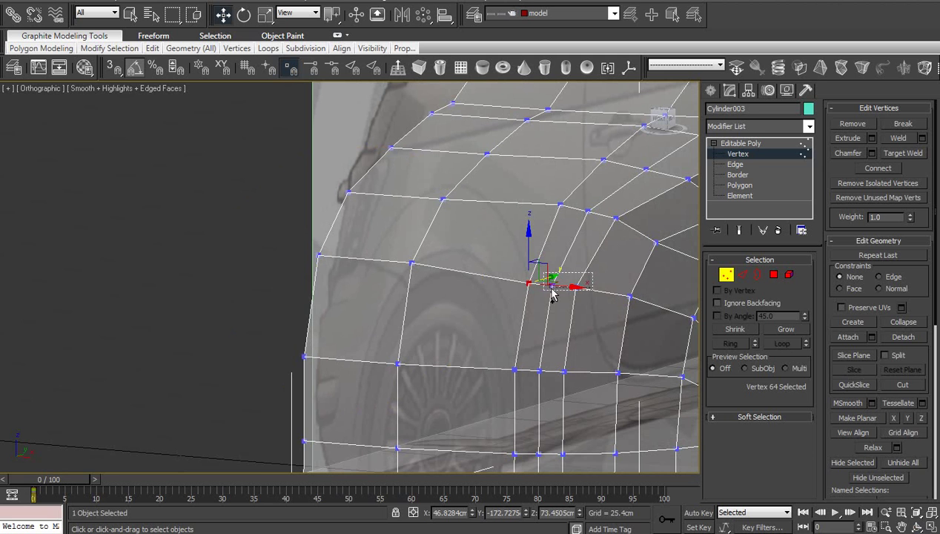
pyautogui.keyDown('ctrl'); pyautogui.click(552, 285); pyautogui.keyUp('ctrl')
pyautogui.keyDown('ctrl'); pyautogui.click(575, 286); pyautogui.keyUp('ctrl')
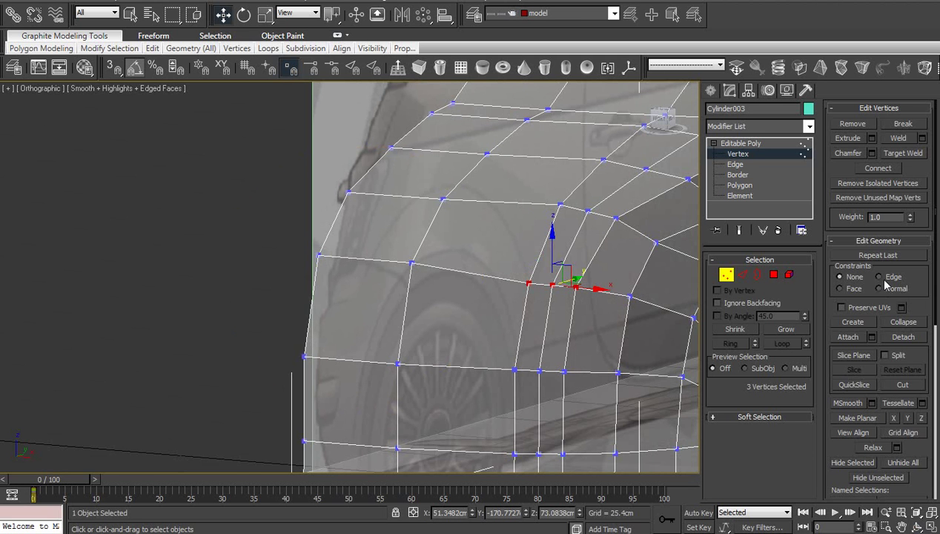
pyautogui.moveTo(552, 243); pyautogui.dragTo(554, 235)
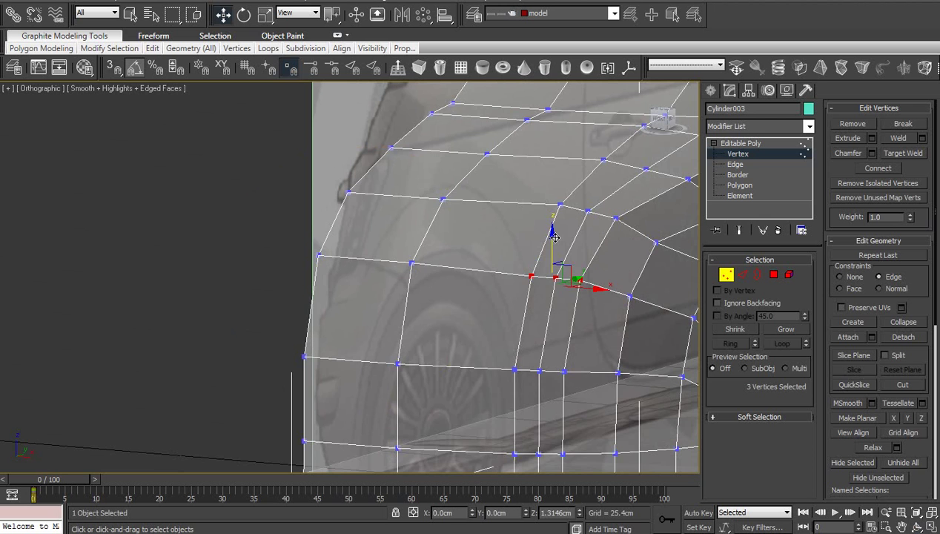
# - Reframe the Front view on the mesh and exit Vertex level
pyautogui.moveTo(573, 246); pyautogui.dragTo(488, 274, button='middle')
pyautogui.press('f')
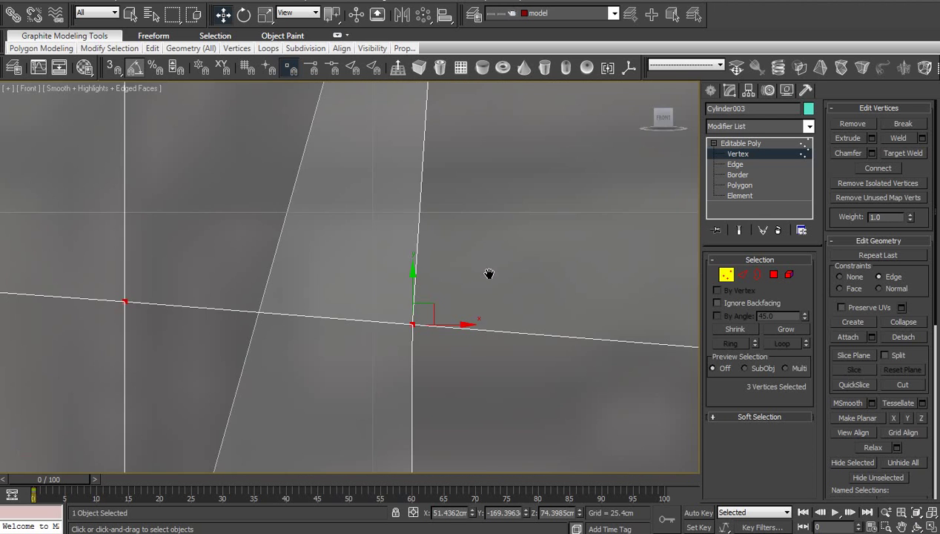
pyautogui.scroll(-3, 482, 278)
pyautogui.scroll(-3, 474, 281)
pyautogui.scroll(-3, 467, 288)
pyautogui.moveTo(466, 290)
pyautogui.mouseDown(button='middle')
pyautogui.moveTo(528, 260)
pyautogui.moveTo(528, 278)
pyautogui.mouseUp(button='middle')
pyautogui.scroll(2, 510, 275)
pyautogui.click(742, 143)
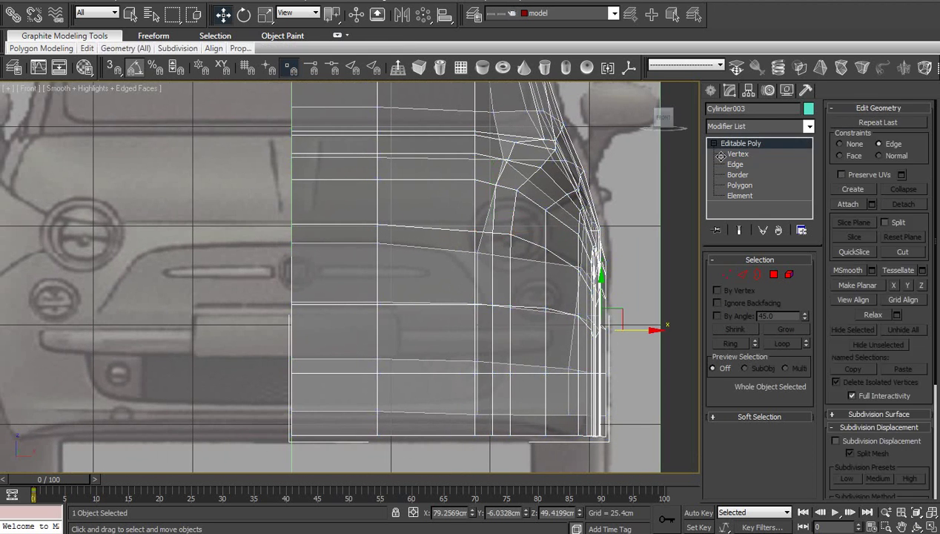
pyautogui.scroll(-3, 584, 299)
pyautogui.click(919, 527)
# - Mirror Cylinder003 across the Y axis with No Clone and deselect it
pyautogui.moveTo(347, 272); pyautogui.dragTo(340, 325)
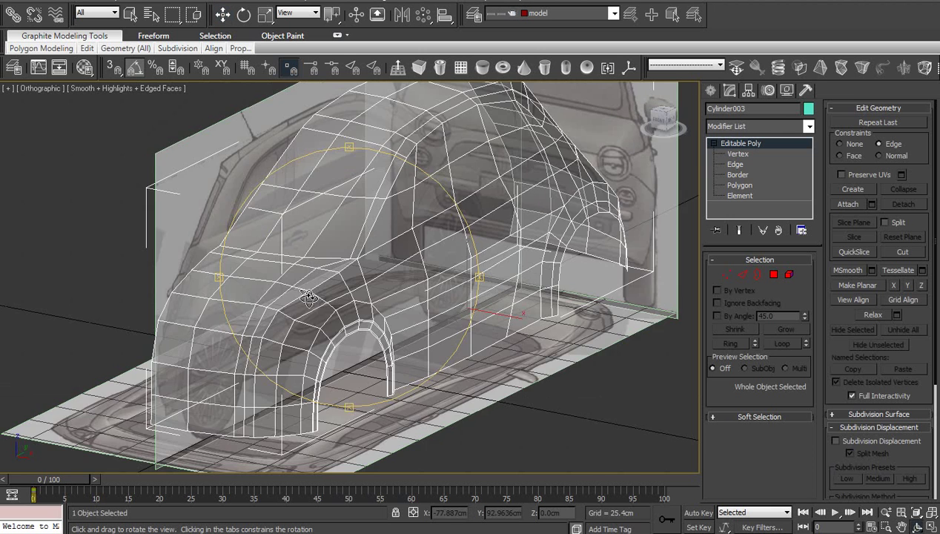
pyautogui.press('w')
pyautogui.scroll(2, 416, 300)
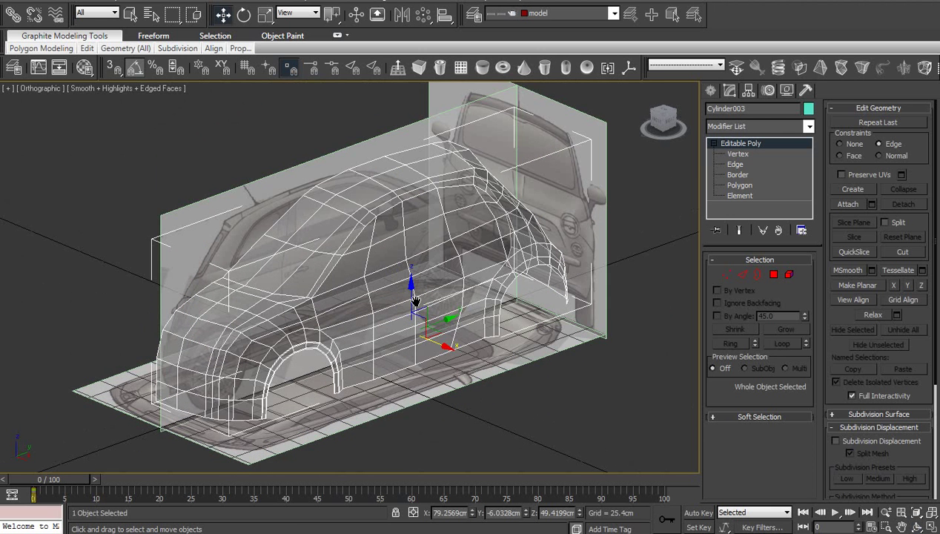
pyautogui.click(404, 18)
pyautogui.click(442, 198)
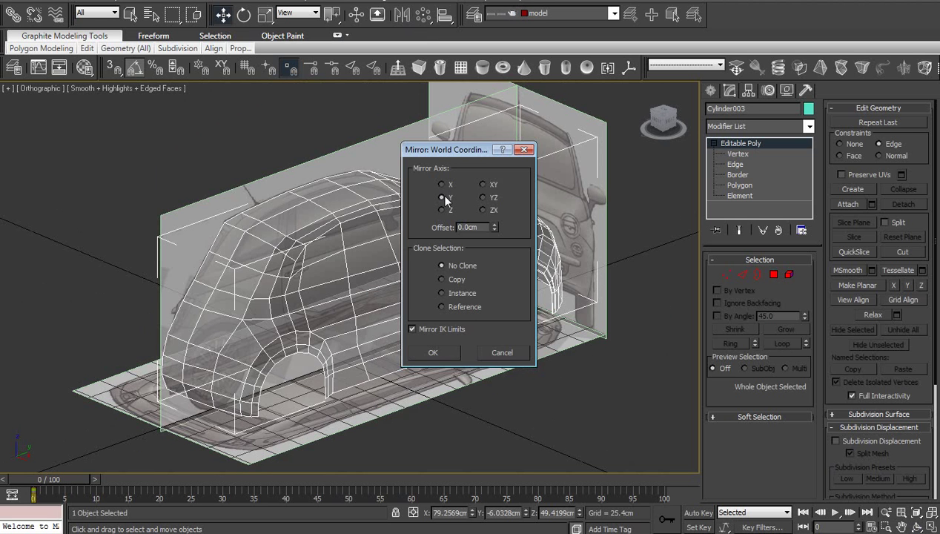
pyautogui.click(433, 352)
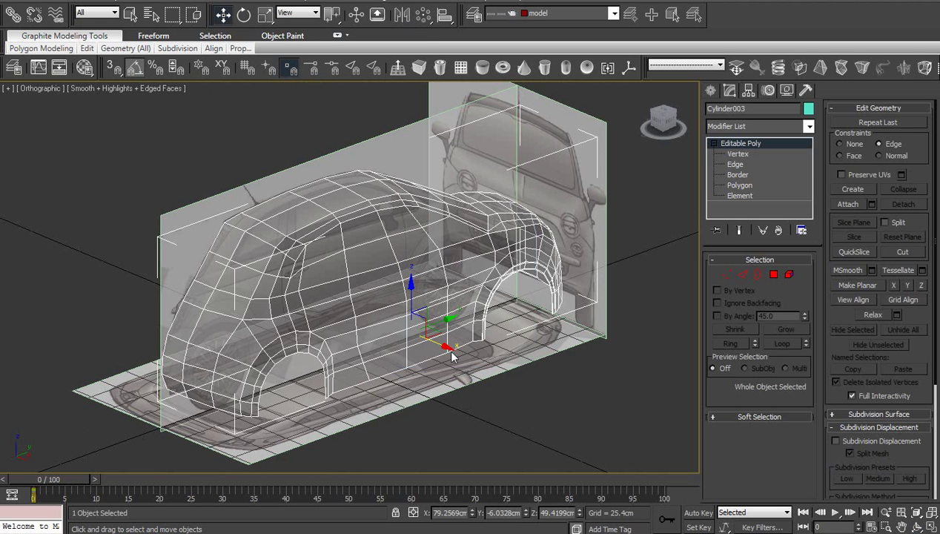
pyautogui.click(657, 205)
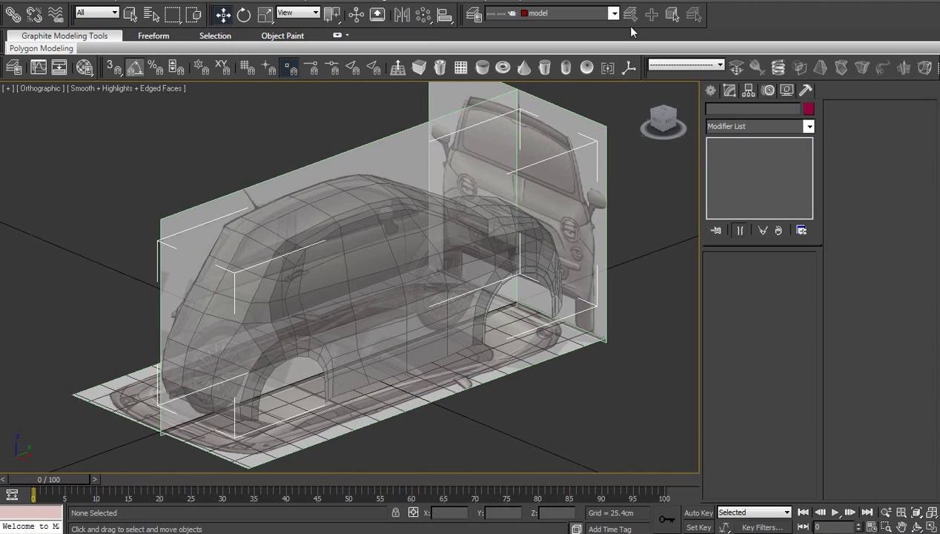
# - Unhide Object04 in the drow layer, then select Group01 and move it to the right
pyautogui.click(473, 14)
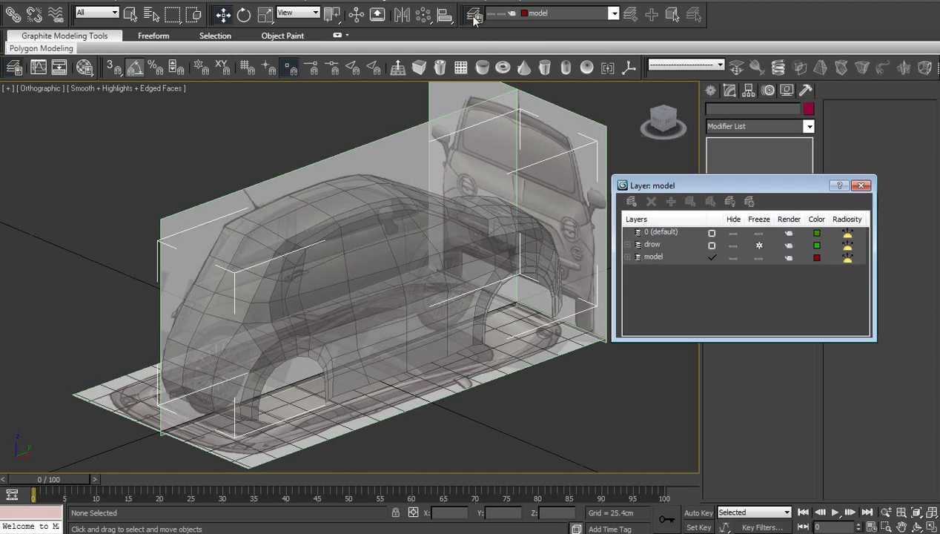
pyautogui.click(637, 246)
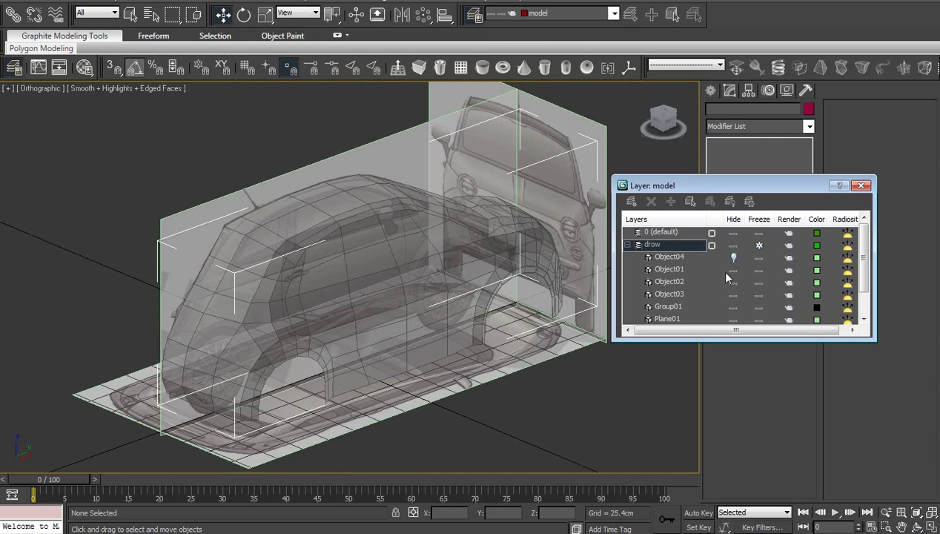
pyautogui.click(677, 255)
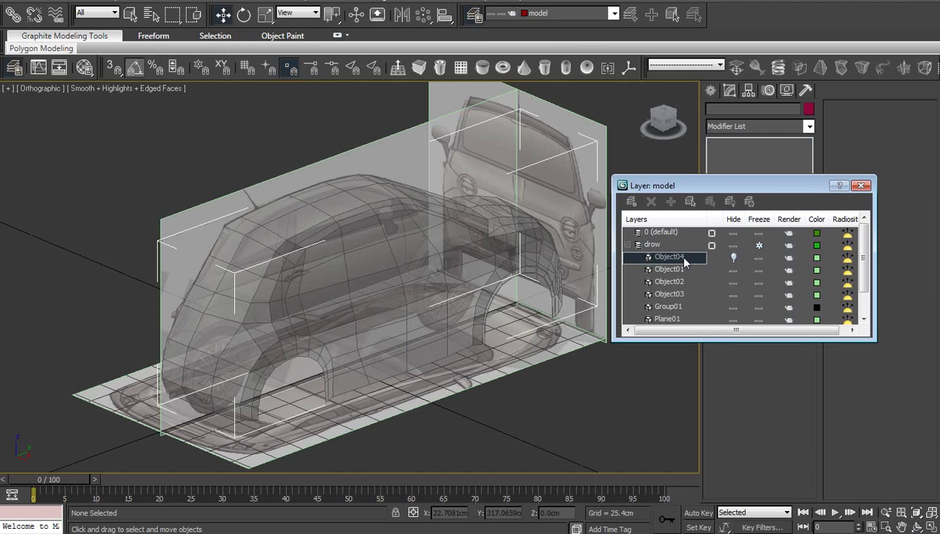
pyautogui.click(733, 257)
pyautogui.click(689, 201)
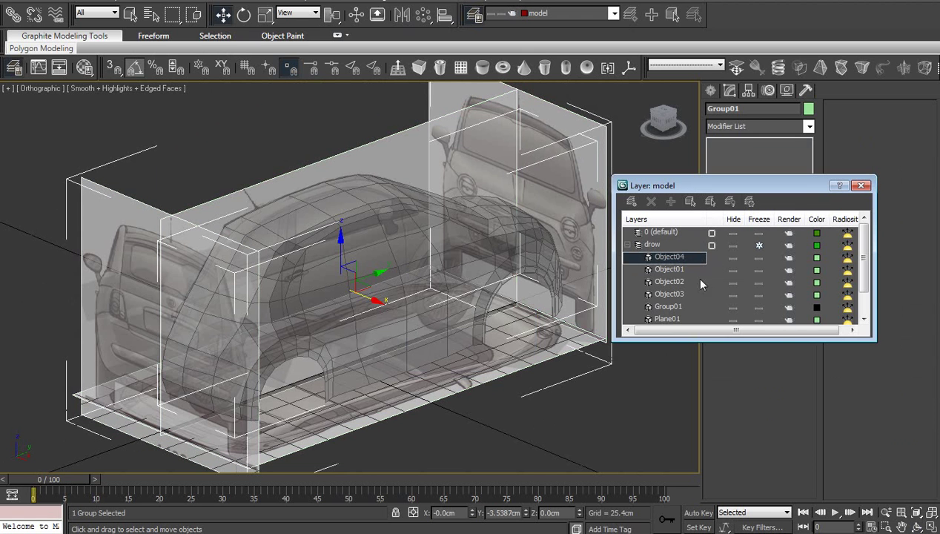
pyautogui.click(667, 140)
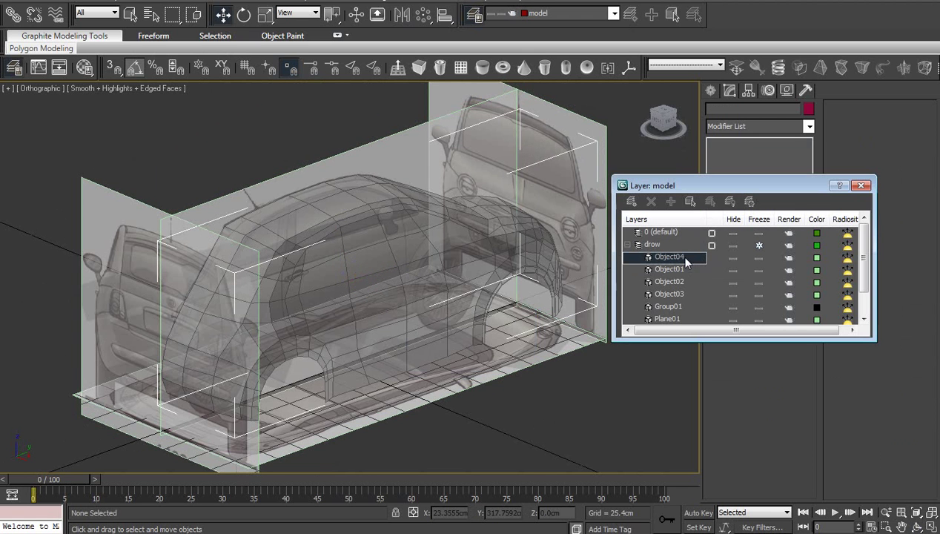
pyautogui.click(690, 201)
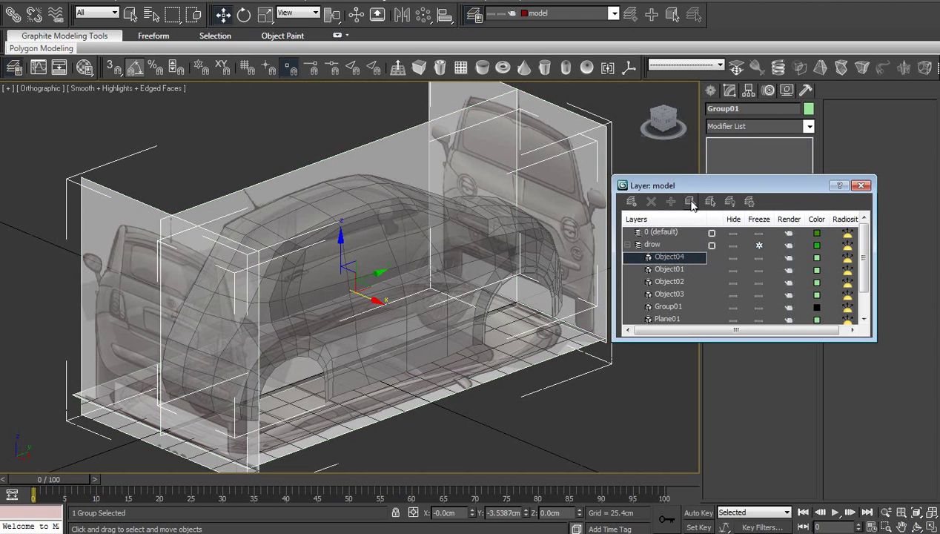
pyautogui.click(860, 186)
pyautogui.moveTo(379, 274)
pyautogui.mouseDown()
pyautogui.moveTo(394, 272)
pyautogui.moveTo(321, 262)
pyautogui.mouseUp()
pyautogui.click(116, 199)
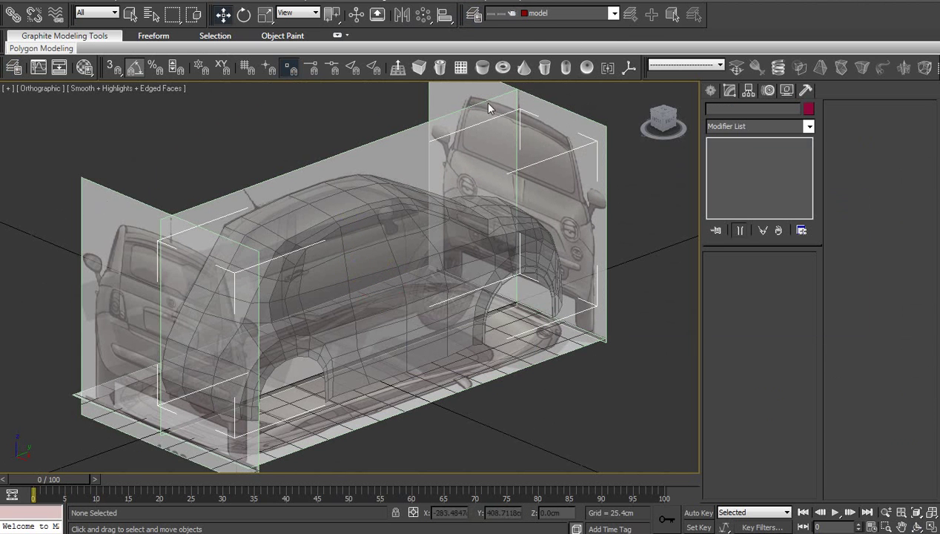
# - Unfreeze the drow reference layer and select the blueprint group in the viewport
pyautogui.click(475, 13)
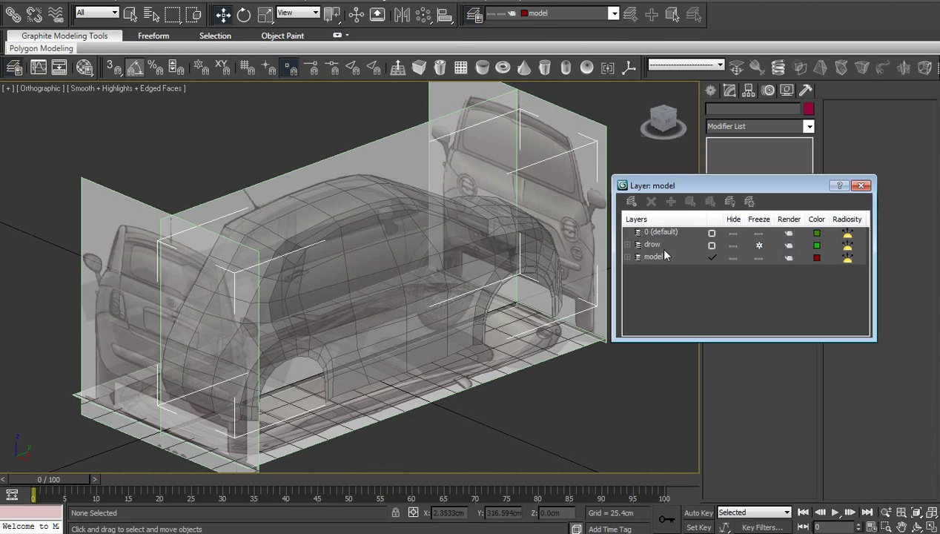
pyautogui.click(628, 245)
pyautogui.click(733, 258)
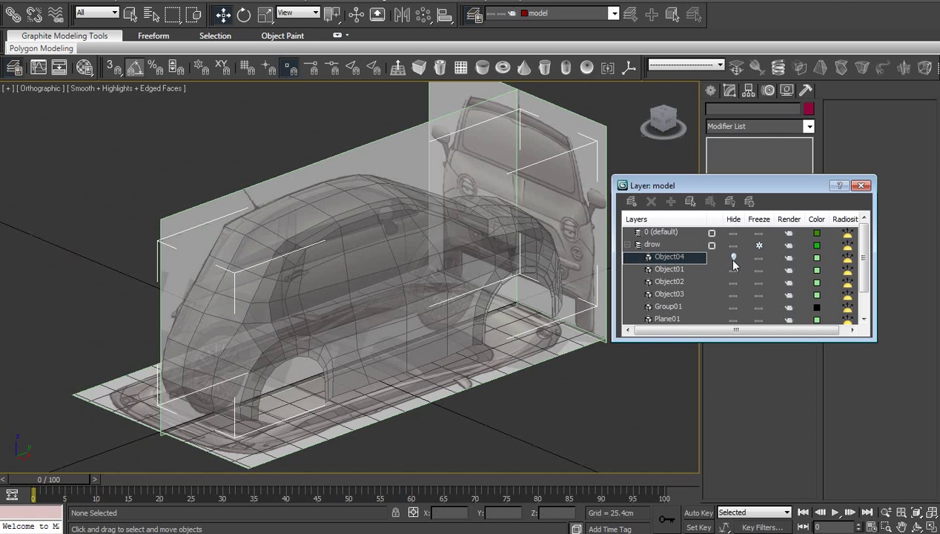
pyautogui.click(733, 259)
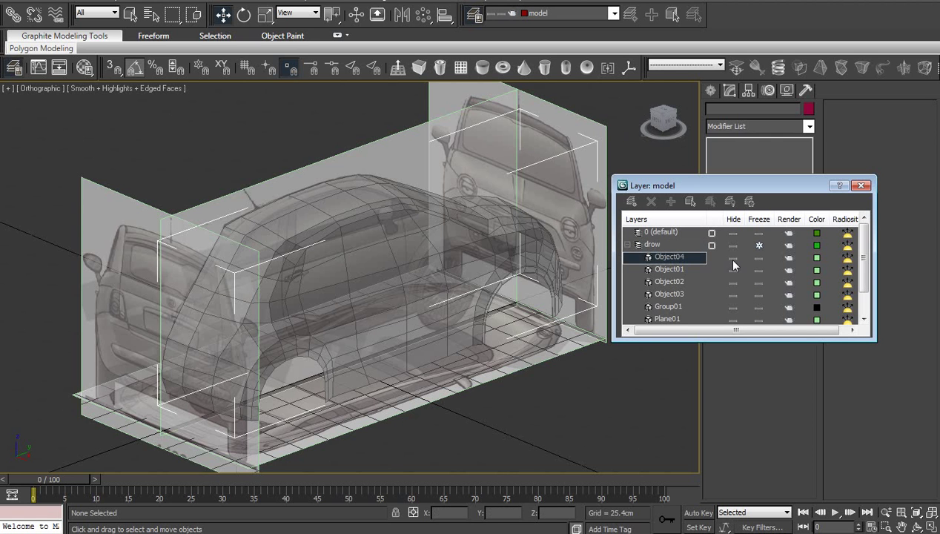
pyautogui.click(690, 202)
pyautogui.click(688, 271)
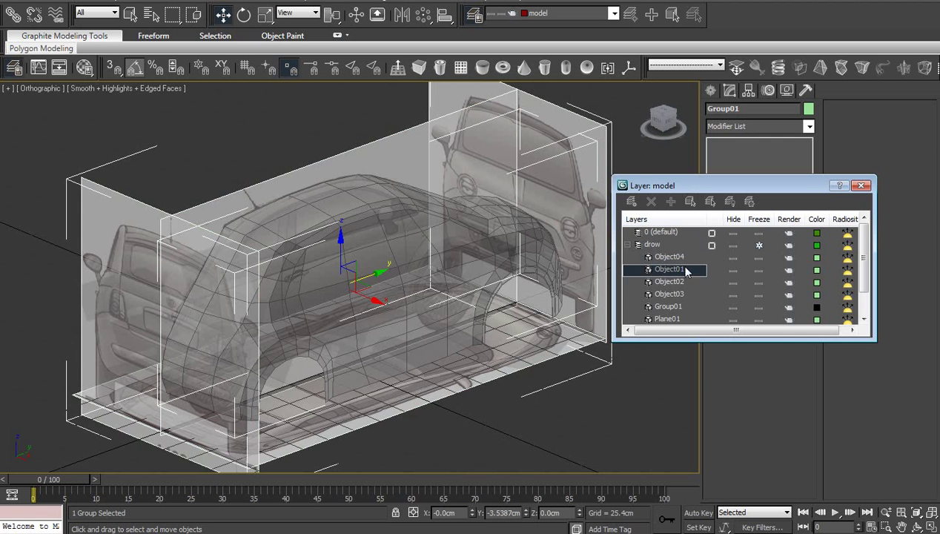
pyautogui.click(633, 156)
pyautogui.click(757, 244)
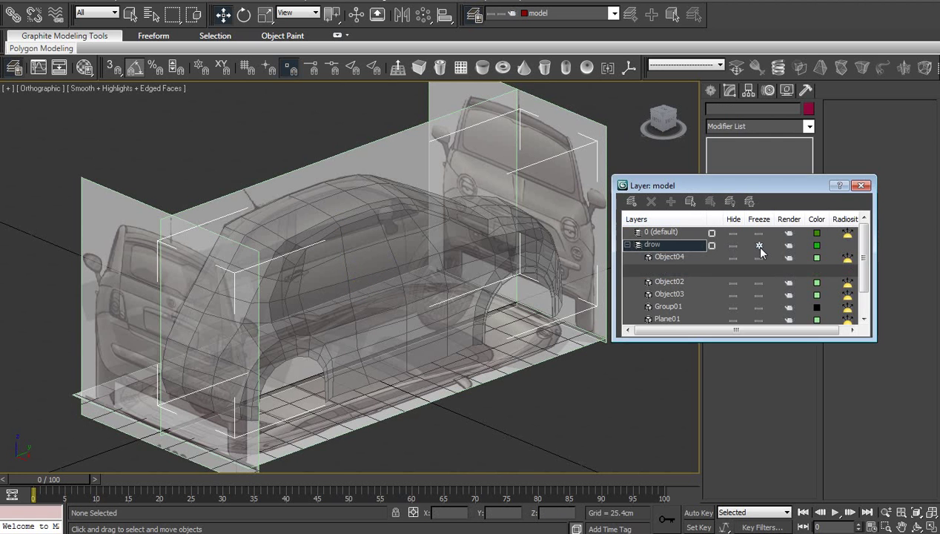
pyautogui.click(138, 218)
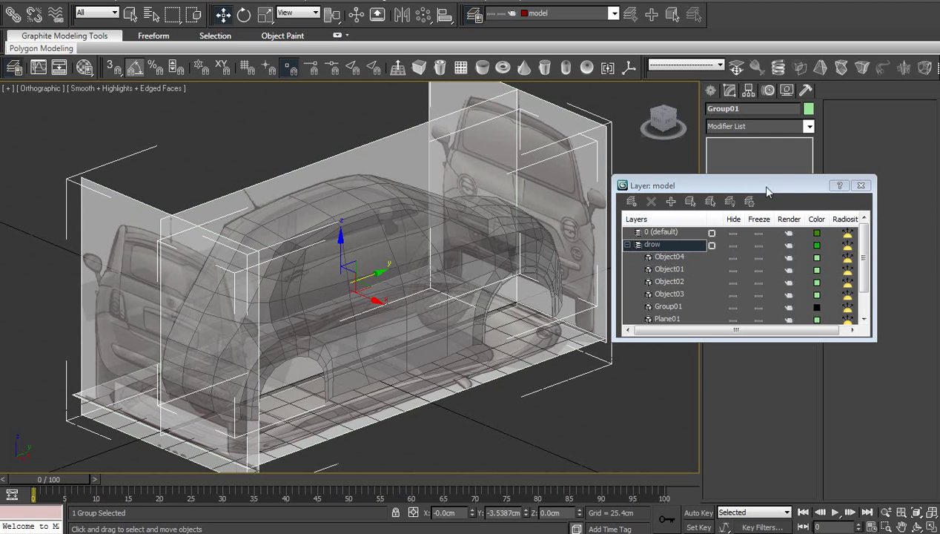
# - Ungroup Group01 and slide the Object04 and Object01 planes in toward the car
pyautogui.click(100, 1)
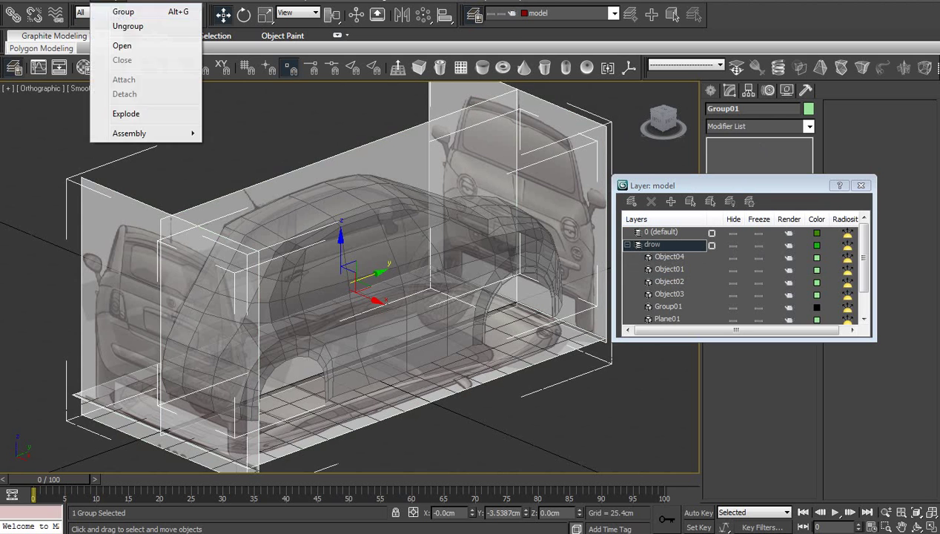
pyautogui.click(128, 26)
pyautogui.click(120, 212)
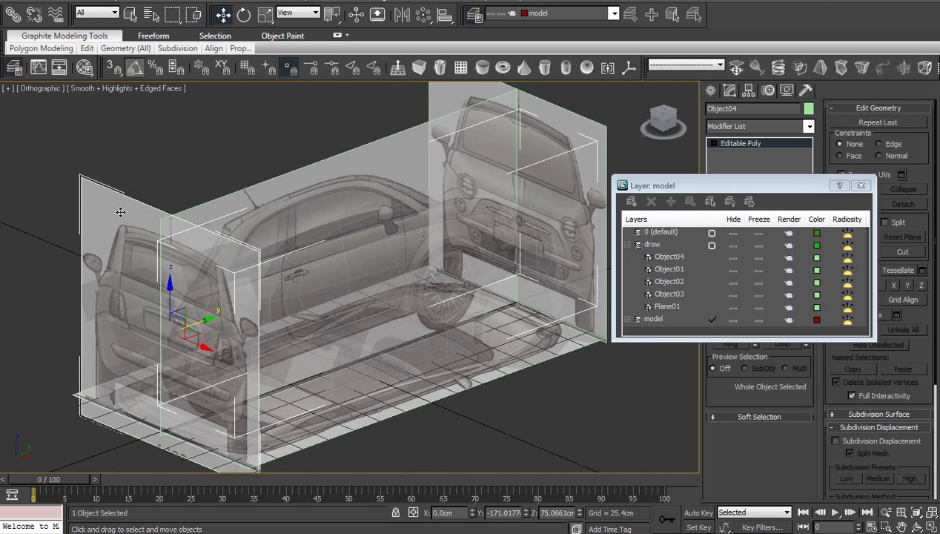
pyautogui.moveTo(200, 322); pyautogui.dragTo(416, 244)
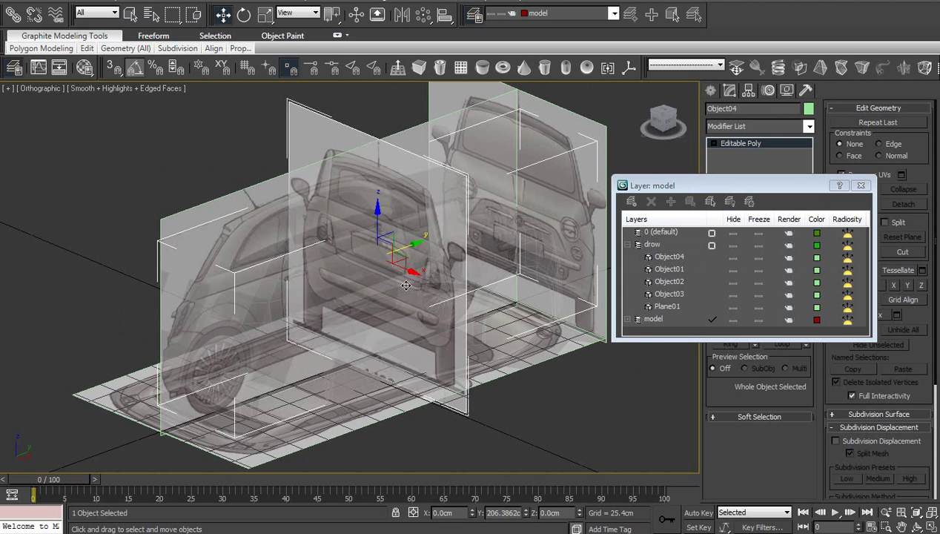
pyautogui.click(566, 113)
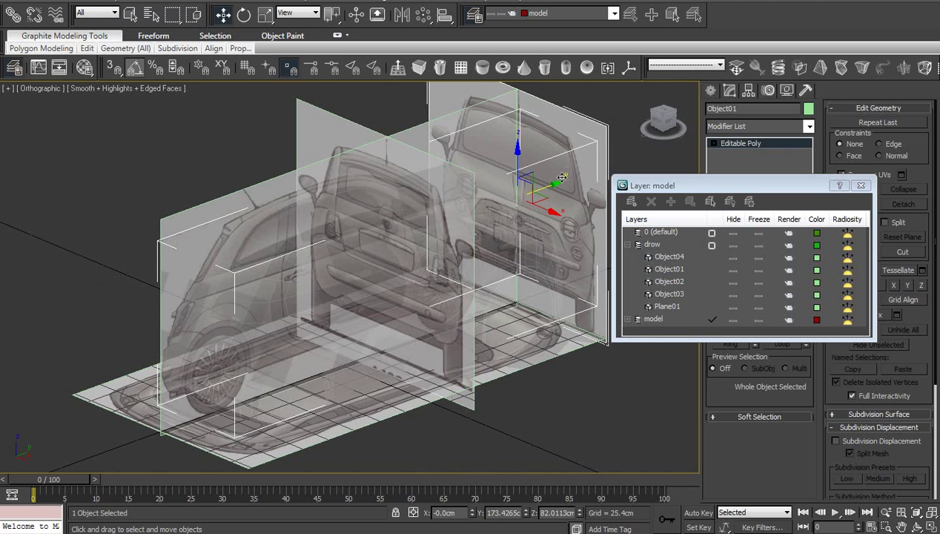
pyautogui.moveTo(555, 186); pyautogui.dragTo(378, 162)
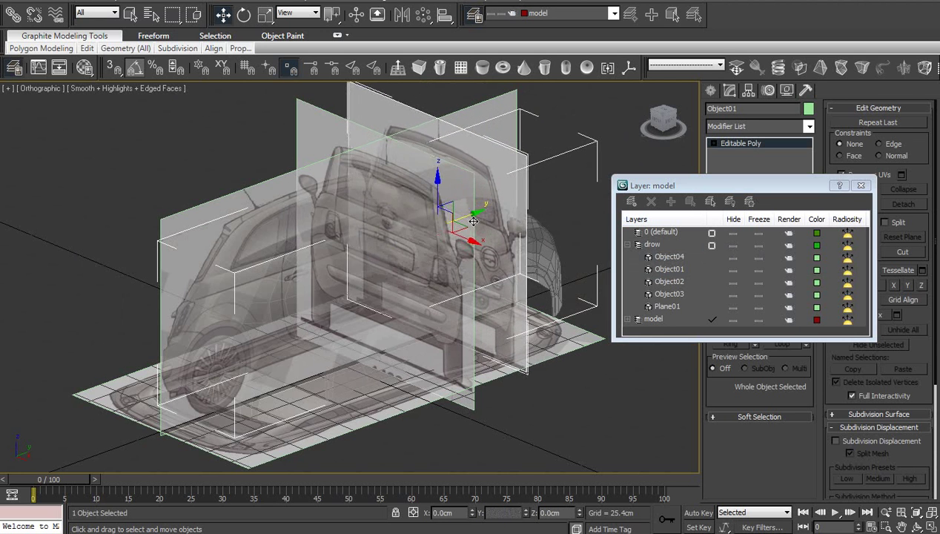
# - Nudge Object04 further left, then hide it
pyautogui.click(324, 140)
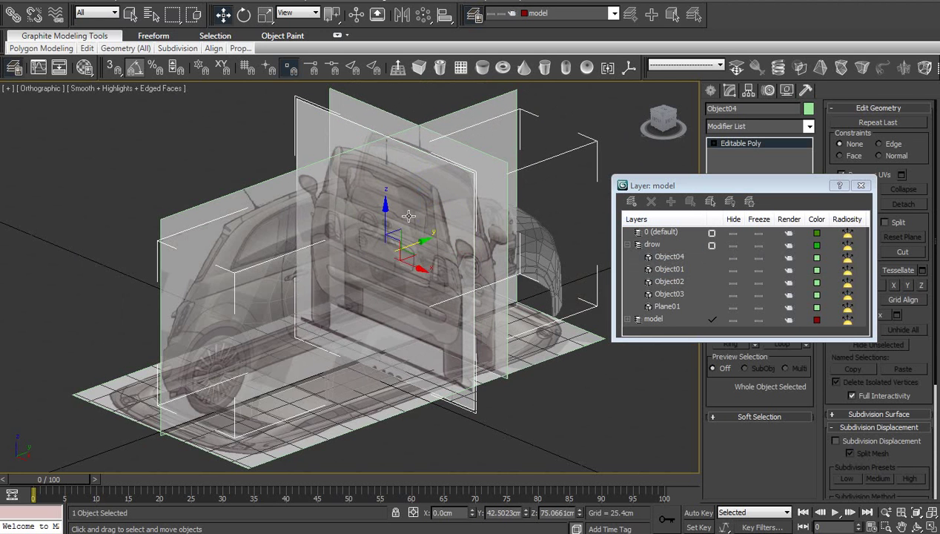
pyautogui.moveTo(416, 243)
pyautogui.mouseDown()
pyautogui.moveTo(373, 261)
pyautogui.moveTo(326, 263)
pyautogui.mouseUp()
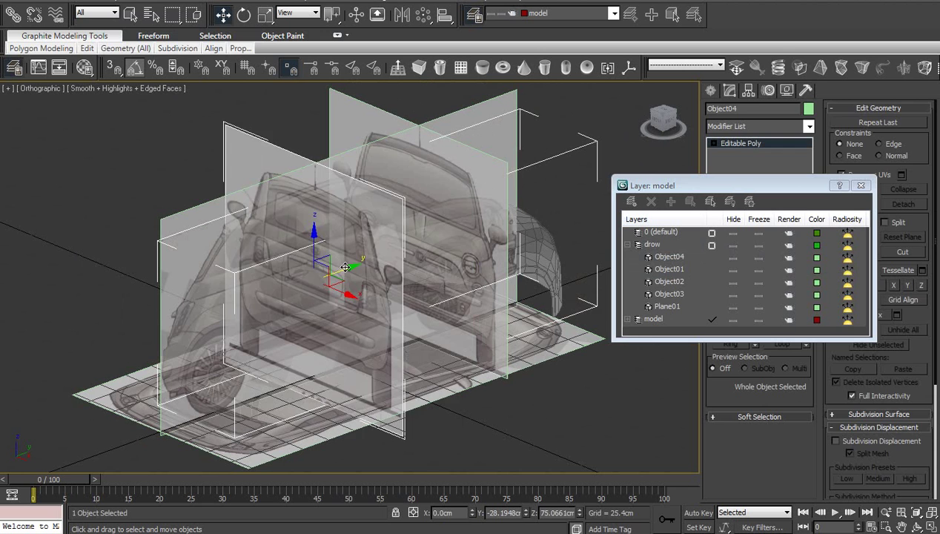
pyautogui.rightClick(396, 253)
pyautogui.click(388, 224)
# - Close the layer manager and select the Cylinder003 car body in the Front view
pyautogui.click(861, 185)
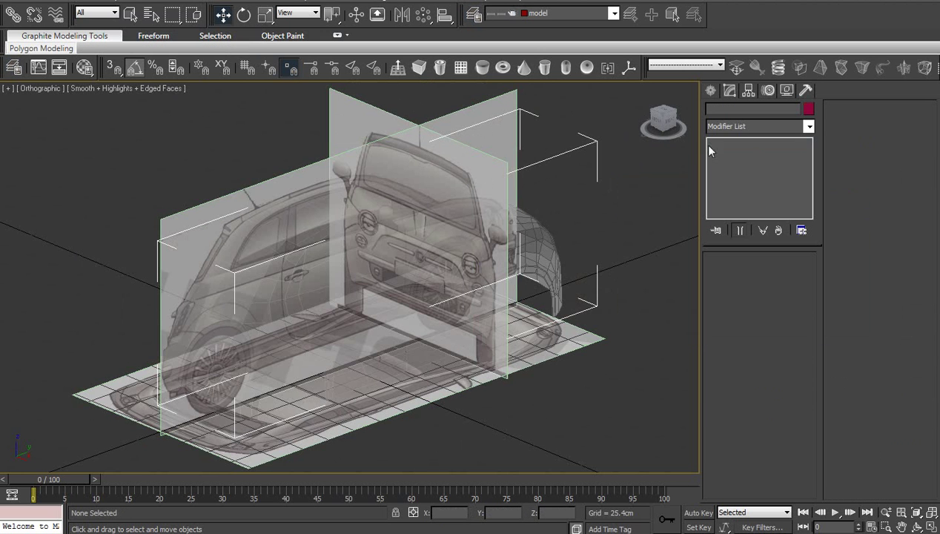
pyautogui.click(658, 128)
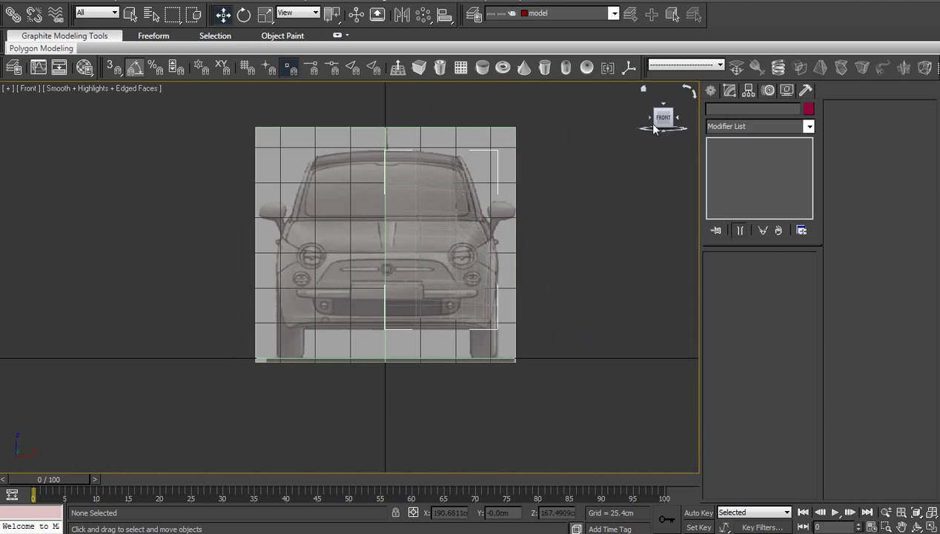
pyautogui.click(463, 250)
pyautogui.moveTo(463, 249); pyautogui.dragTo(404, 259, button='middle')
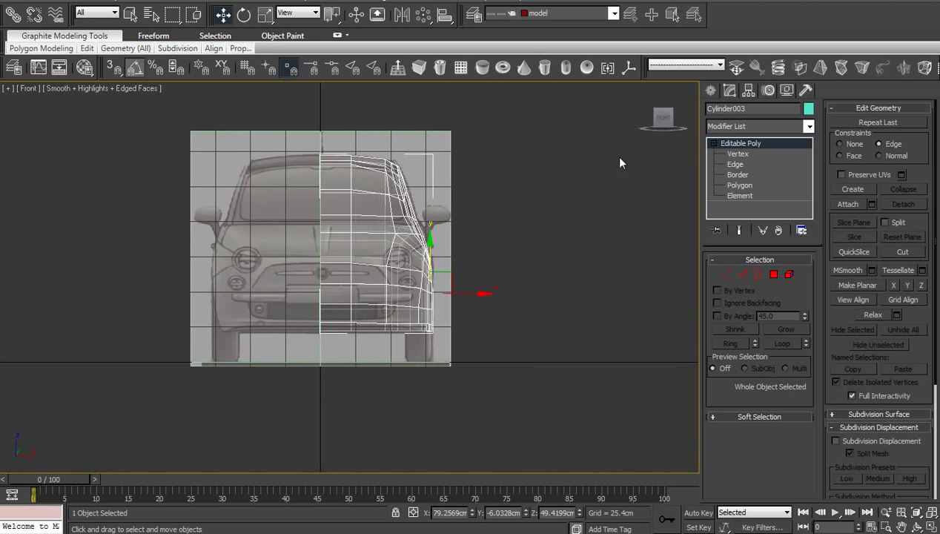
# - Switch to the Back view and zoom in on the headlight and grille area
pyautogui.press('v')
pyautogui.click(597, 256)
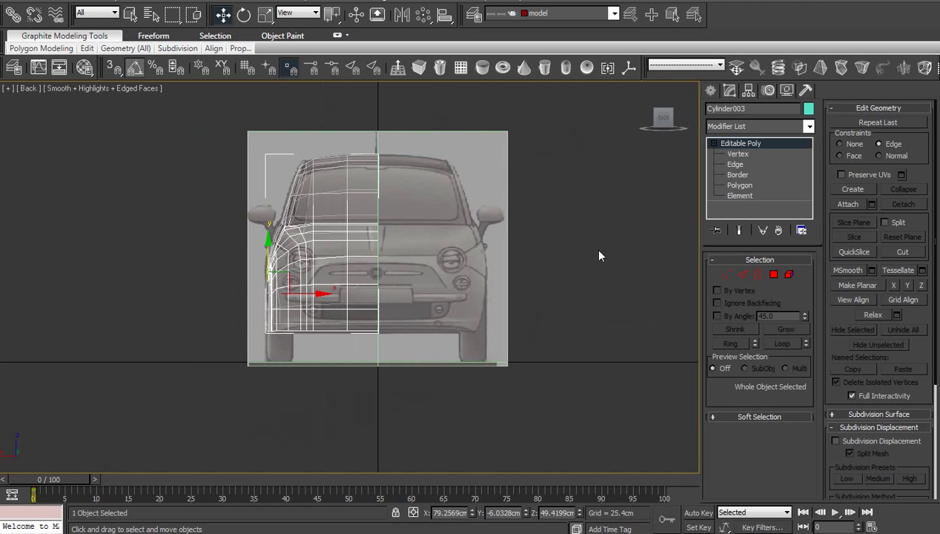
pyautogui.scroll(3, 470, 282)
pyautogui.scroll(2, 470, 283)
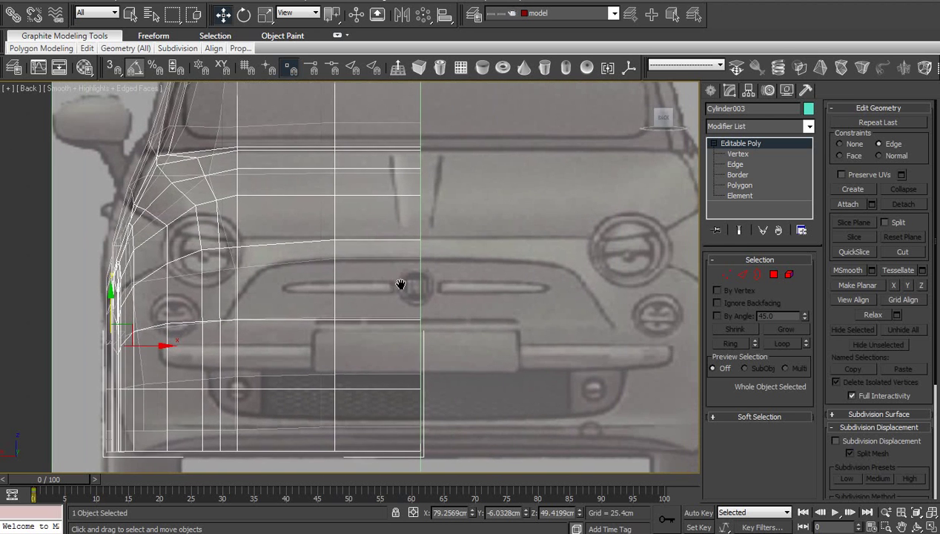
pyautogui.moveTo(399, 283); pyautogui.dragTo(410, 275, button='middle')
pyautogui.scroll(1, 409, 275)
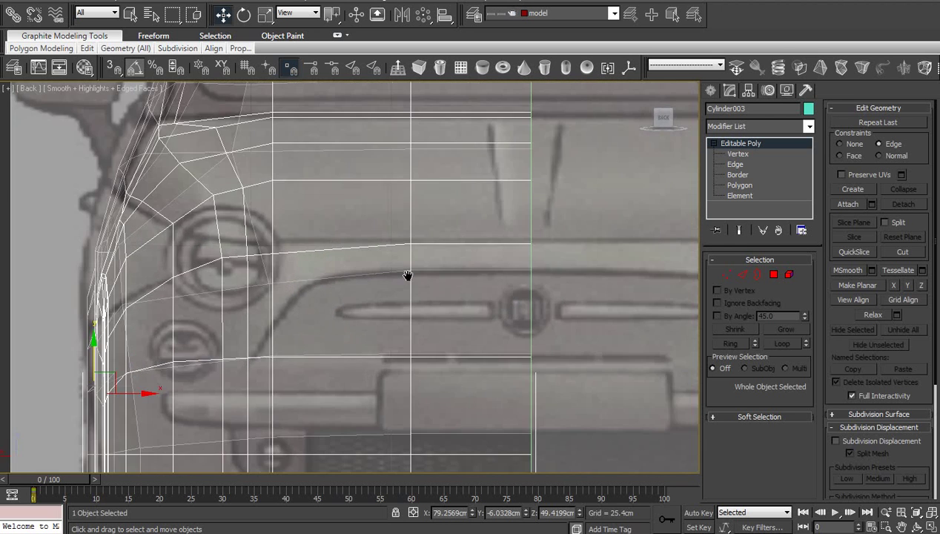
pyautogui.scroll(-3, 413, 263)
pyautogui.scroll(2, 417, 260)
# - In Vertex mode, adjust vertices 99 and 175 along the top of the headlight
pyautogui.press('1')
pyautogui.scroll(2, 447, 266)
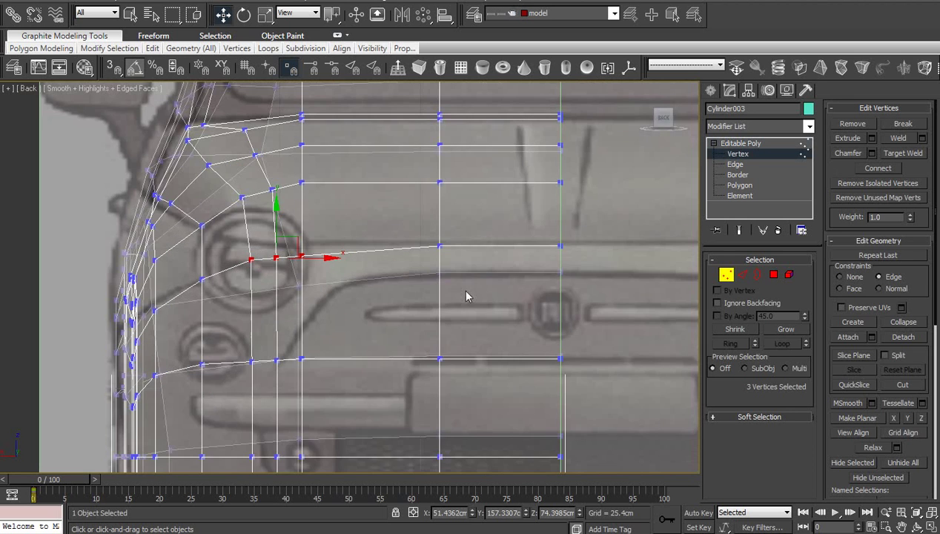
pyautogui.scroll(2, 466, 295)
pyautogui.moveTo(459, 323)
pyautogui.mouseDown(button='middle')
pyautogui.moveTo(465, 310)
pyautogui.moveTo(497, 340)
pyautogui.mouseUp(button='middle')
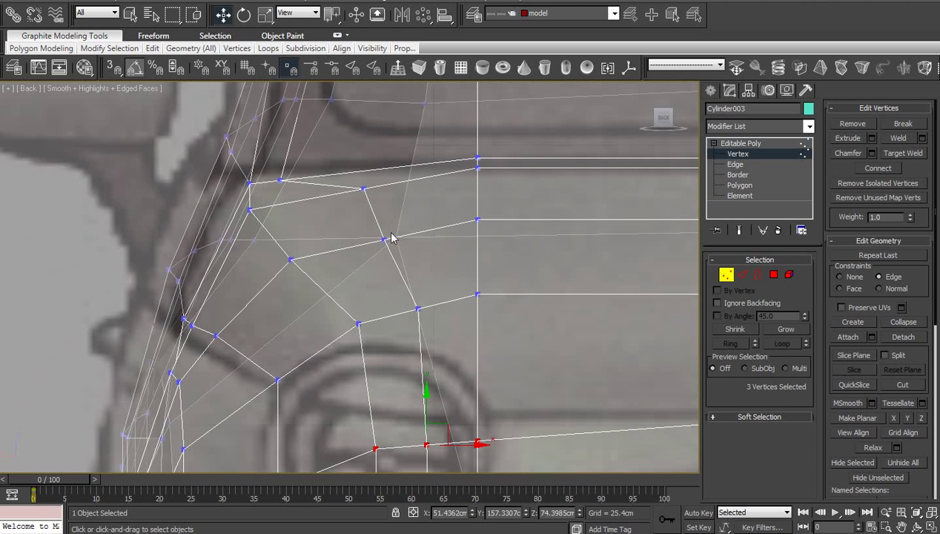
pyautogui.moveTo(382, 240); pyautogui.dragTo(386, 199)
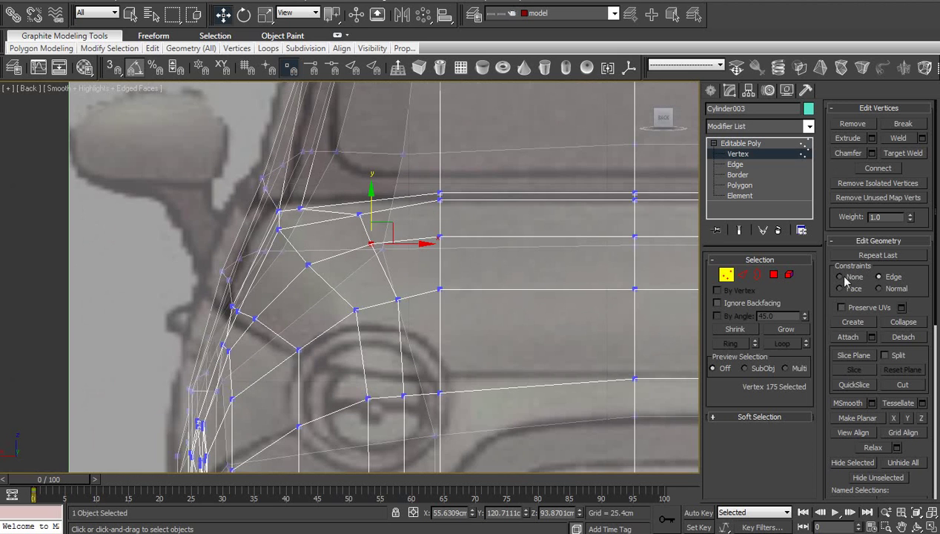
pyautogui.scroll(2, 476, 284)
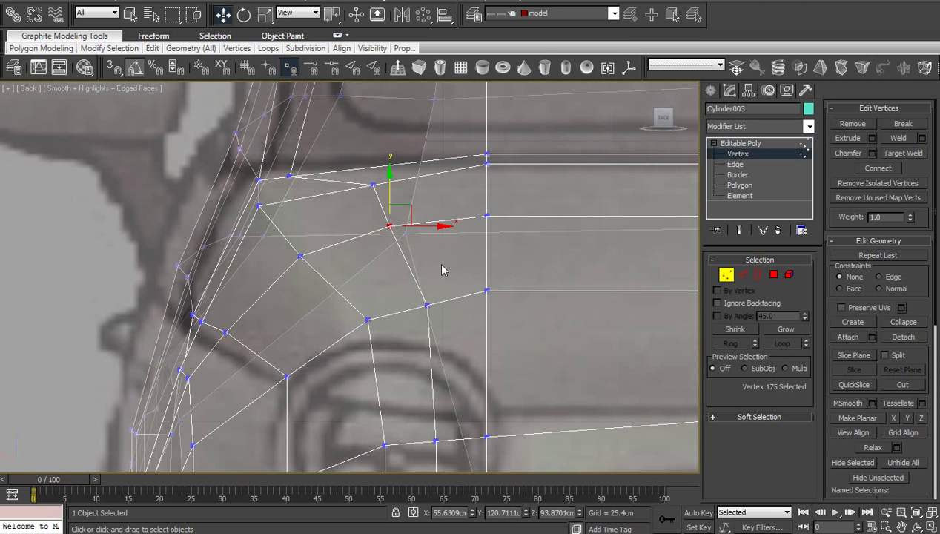
pyautogui.click(258, 204)
pyautogui.moveTo(286, 191); pyautogui.dragTo(308, 199)
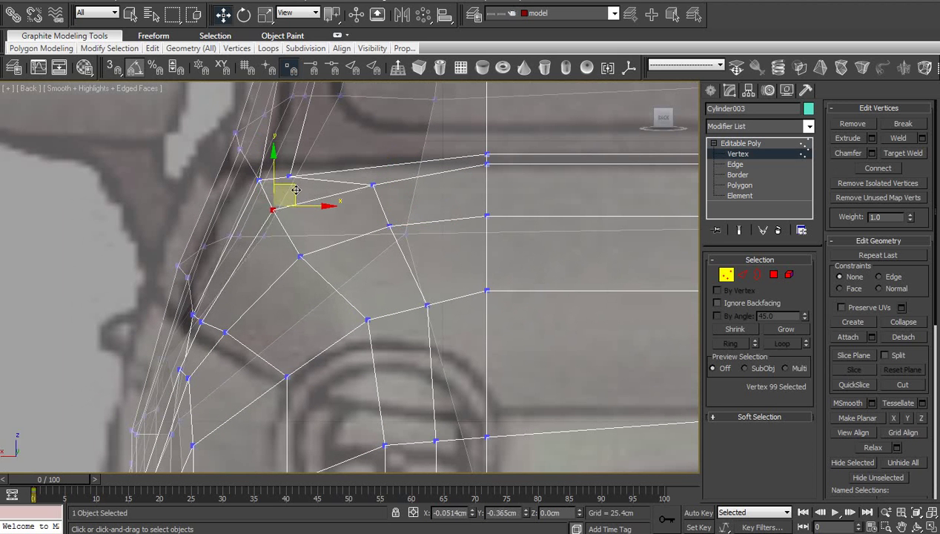
pyautogui.click(390, 226)
pyautogui.moveTo(389, 193); pyautogui.dragTo(389, 189)
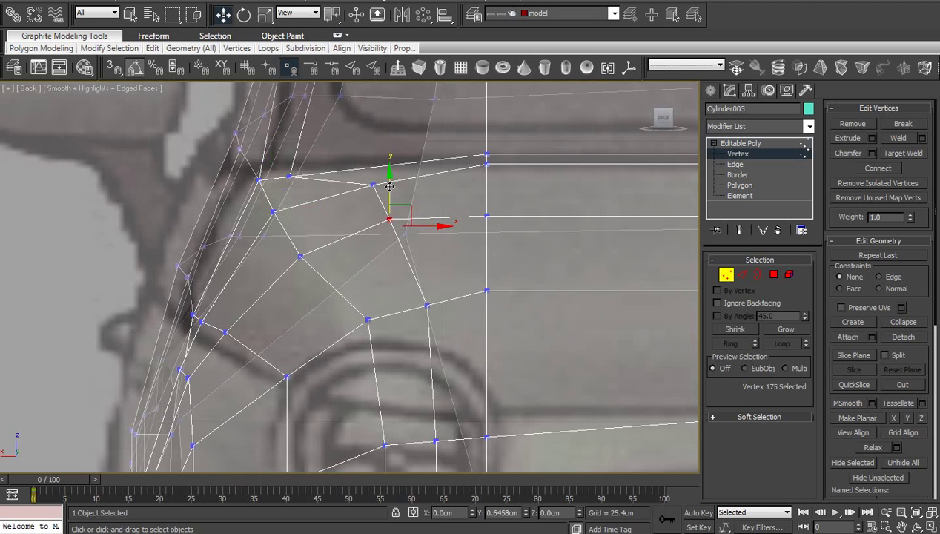
# - Move vertex 97 down-left along the headlight curve and vertex 64 onto the hood line
pyautogui.moveTo(399, 210); pyautogui.dragTo(373, 224, button='middle')
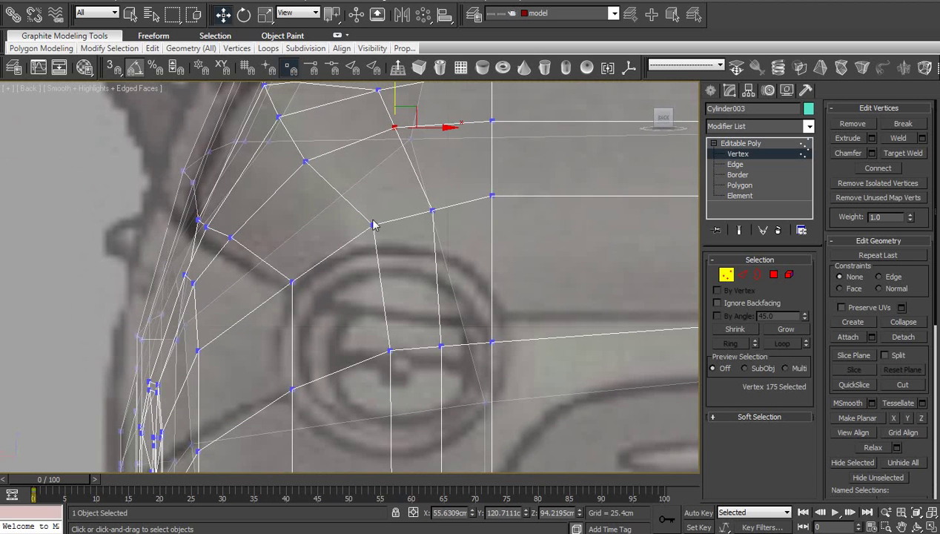
pyautogui.click(370, 224)
pyautogui.moveTo(378, 217); pyautogui.dragTo(365, 233)
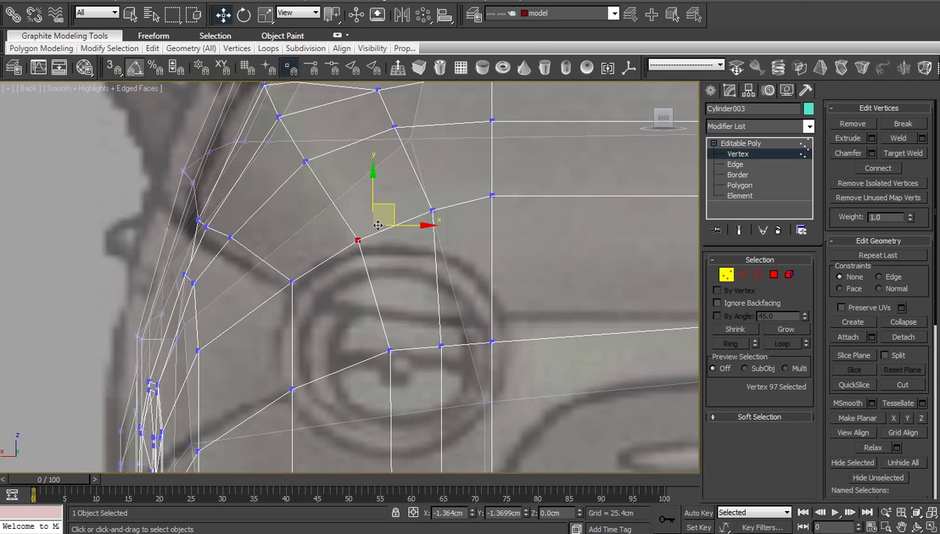
pyautogui.scroll(-2, 267, 207)
pyautogui.scroll(-1, 307, 271)
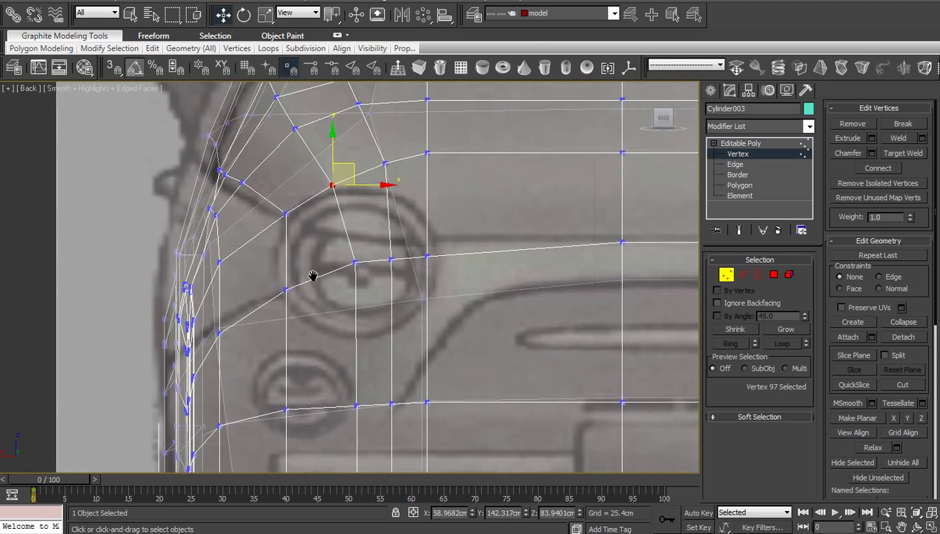
pyautogui.scroll(-2, 301, 252)
pyautogui.scroll(-1, 325, 255)
pyautogui.scroll(-1, 310, 301)
pyautogui.scroll(1, 342, 304)
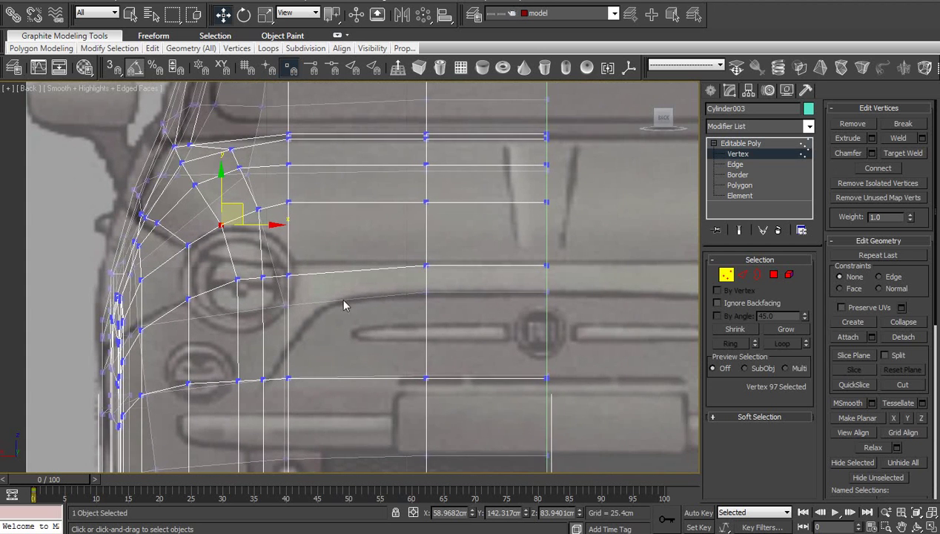
pyautogui.click(306, 267)
pyautogui.moveTo(326, 255); pyautogui.dragTo(336, 236)
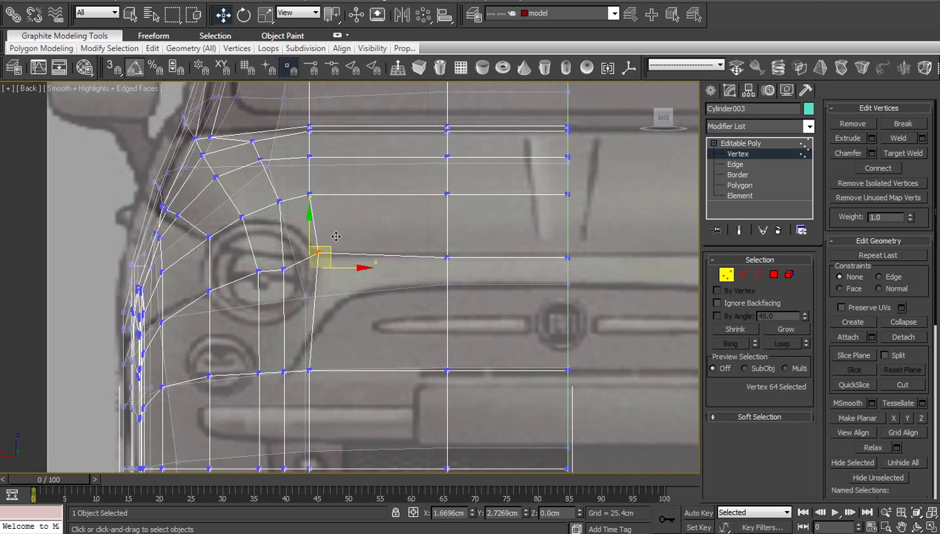
# - Raise vertices 49 and 50 together slightly
pyautogui.click(447, 256)
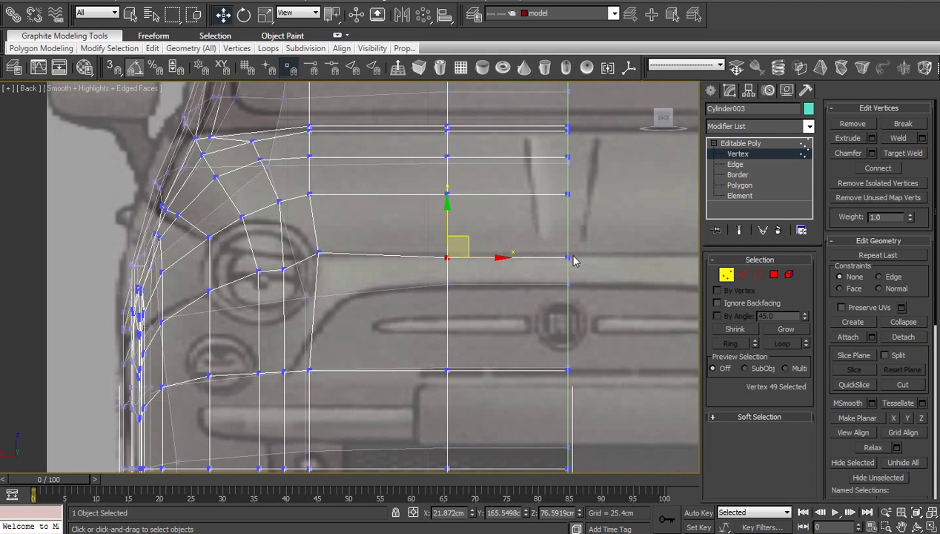
pyautogui.click(568, 257)
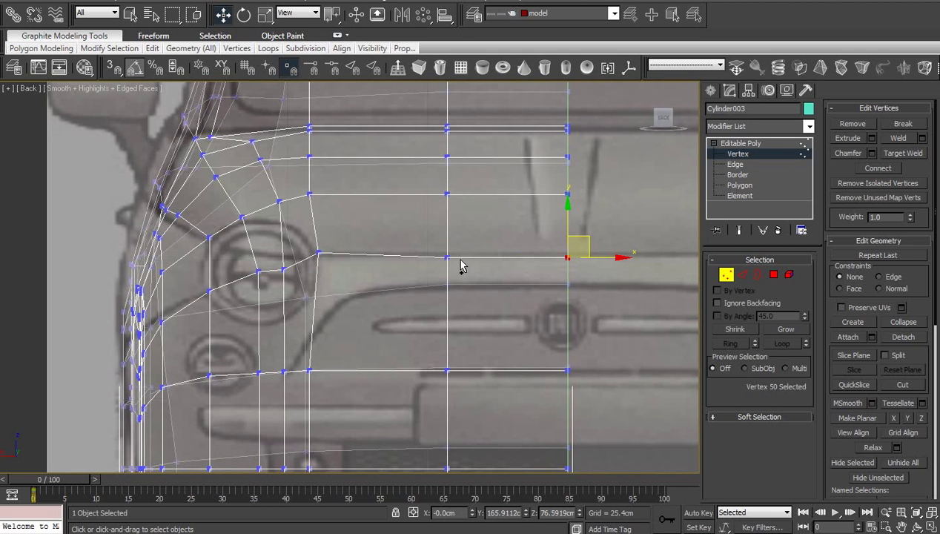
pyautogui.keyDown('ctrl'); pyautogui.click(446, 257); pyautogui.keyUp('ctrl')
pyautogui.moveTo(507, 227); pyautogui.dragTo(509, 220)
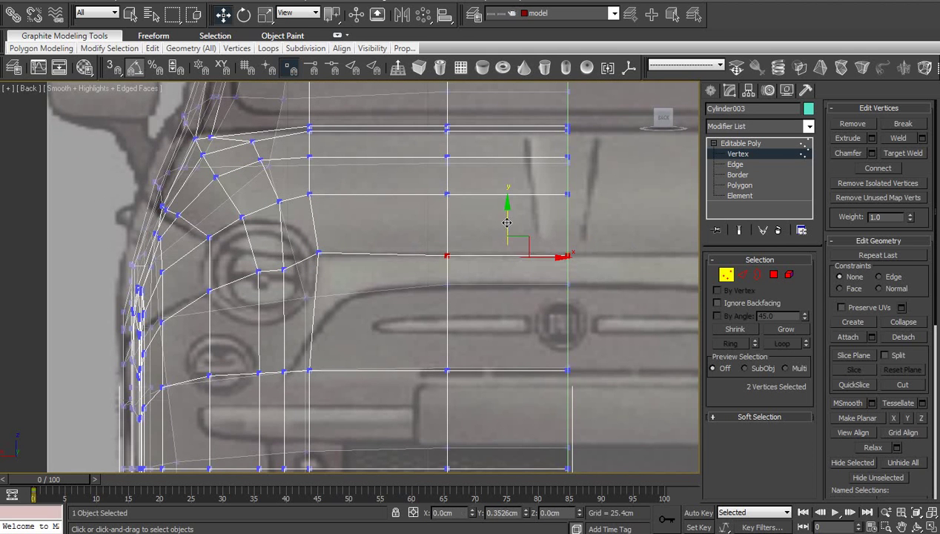
pyautogui.click(486, 306)
# - Pull the lower bumper vertices down to the grille's bottom edge, rounding its corner
pyautogui.scroll(-3, 474, 310)
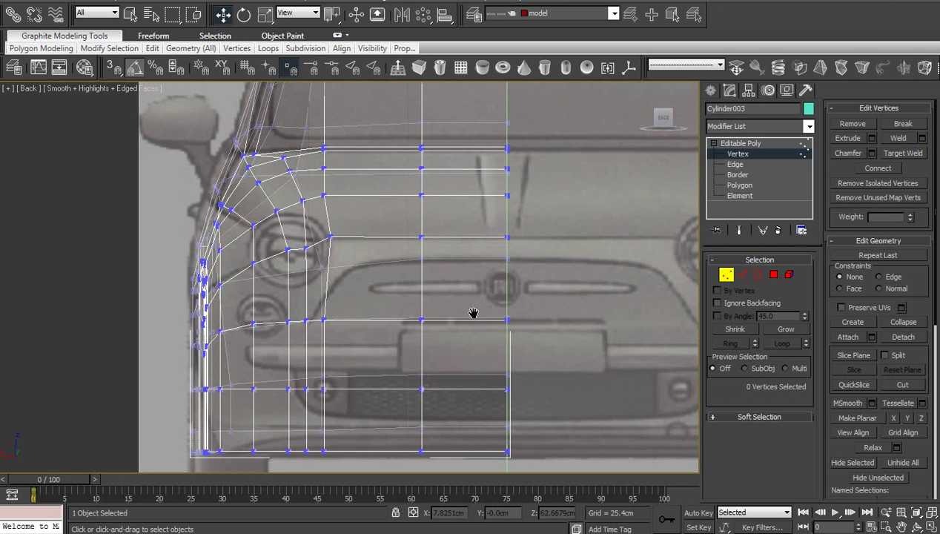
pyautogui.moveTo(474, 310)
pyautogui.mouseDown(button='middle')
pyautogui.moveTo(491, 246)
pyautogui.moveTo(483, 279)
pyautogui.mouseUp(button='middle')
pyautogui.scroll(2, 468, 320)
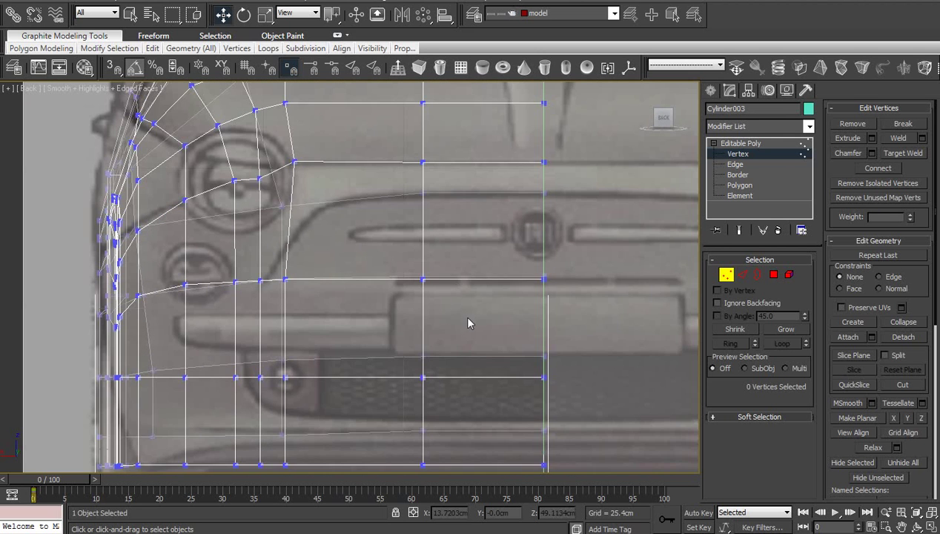
pyautogui.moveTo(468, 323); pyautogui.dragTo(481, 280, button='middle')
pyautogui.click(557, 334)
pyautogui.keyDown('ctrl'); pyautogui.click(436, 332); pyautogui.keyUp('ctrl')
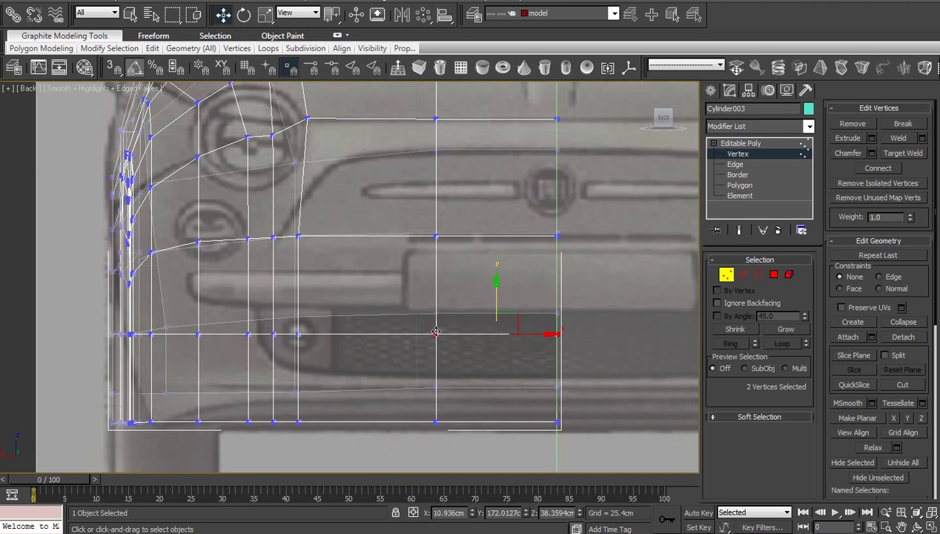
pyautogui.moveTo(498, 294); pyautogui.dragTo(371, 342)
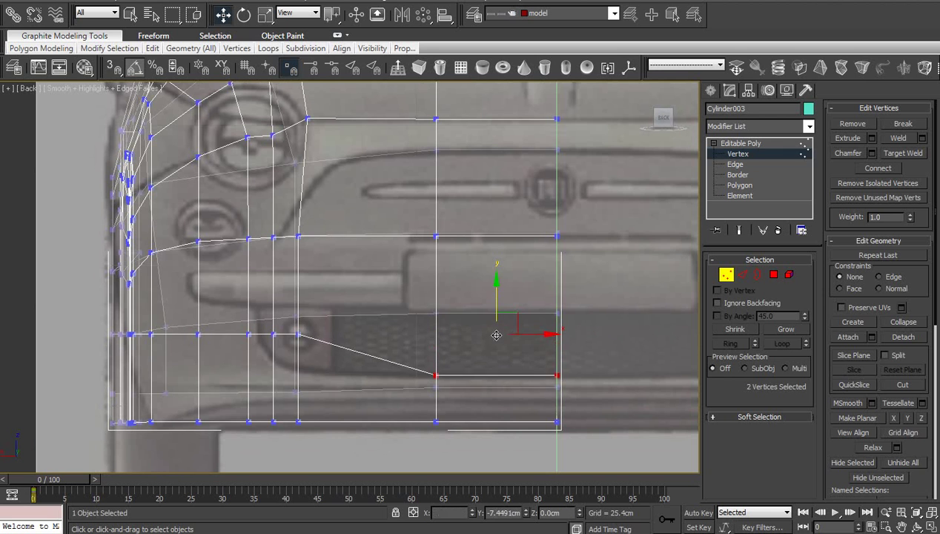
pyautogui.click(298, 334)
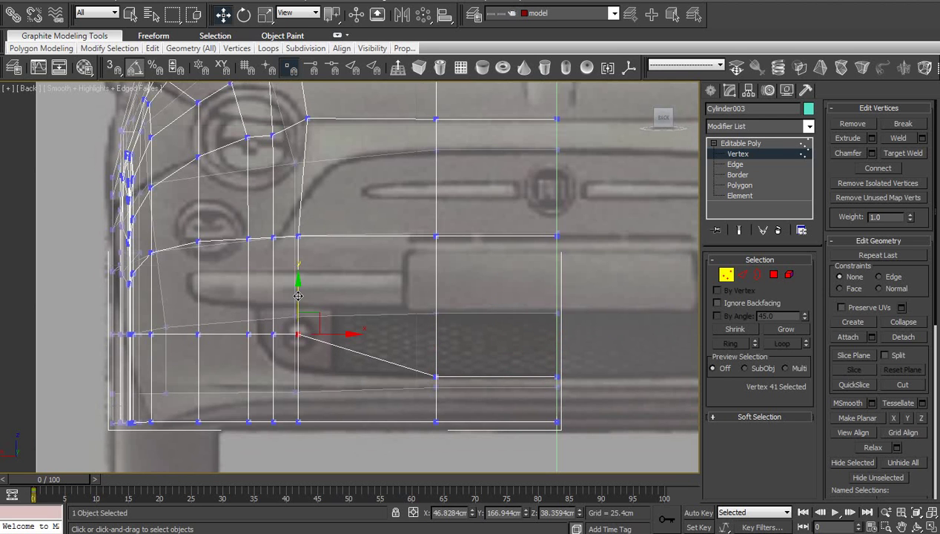
pyautogui.moveTo(297, 296); pyautogui.dragTo(297, 331)
pyautogui.click(272, 334)
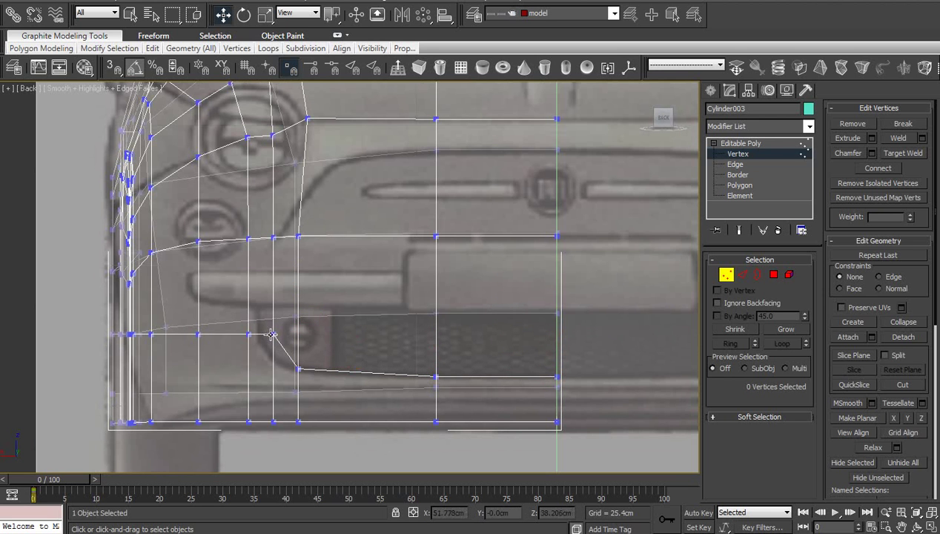
pyautogui.click(272, 334)
pyautogui.moveTo(273, 295); pyautogui.dragTo(274, 321)
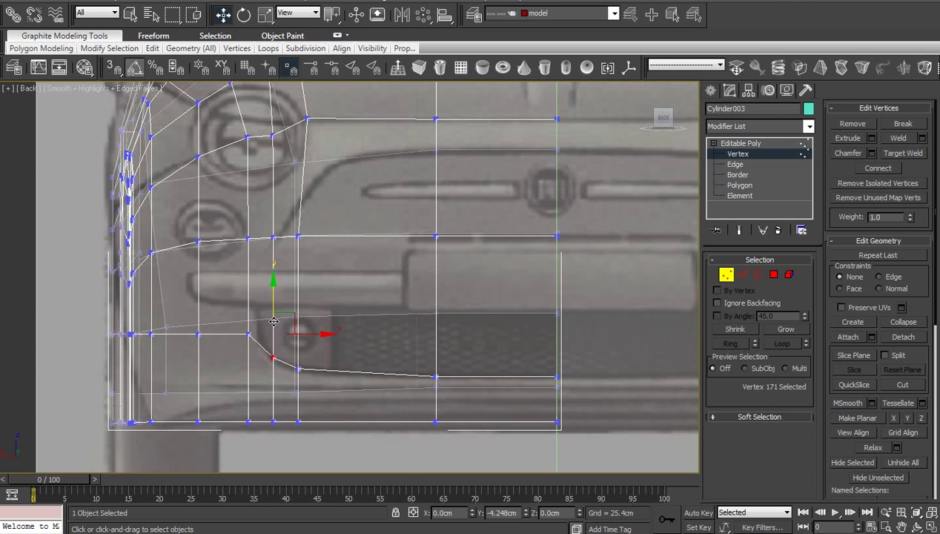
pyautogui.click(356, 321)
# - Snap two vertices beside the headlight onto its round outline
pyautogui.moveTo(356, 321)
pyautogui.mouseDown(button='middle')
pyautogui.moveTo(403, 346)
pyautogui.moveTo(402, 376)
pyautogui.mouseUp(button='middle')
pyautogui.moveTo(369, 329); pyautogui.dragTo(423, 346, button='middle')
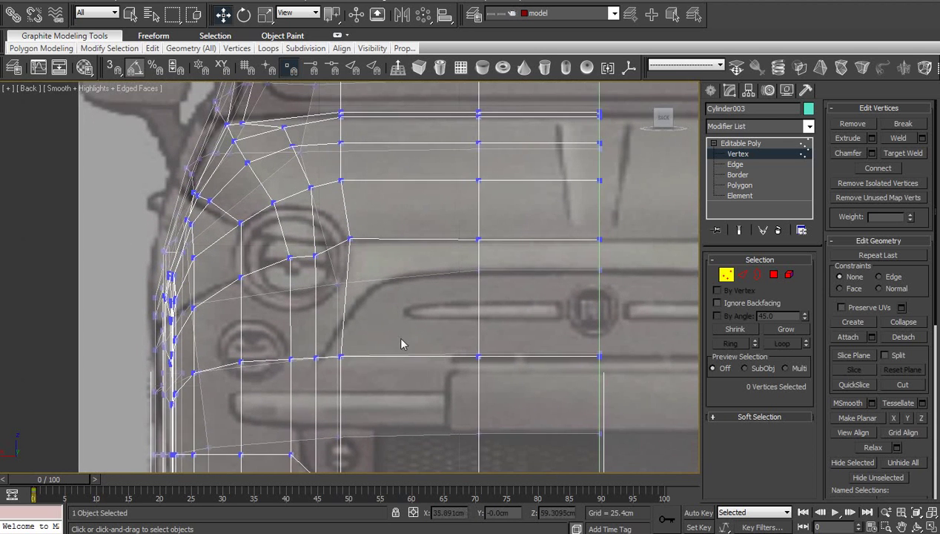
pyautogui.scroll(2, 400, 344)
pyautogui.click(383, 253)
pyautogui.moveTo(384, 219); pyautogui.dragTo(390, 210)
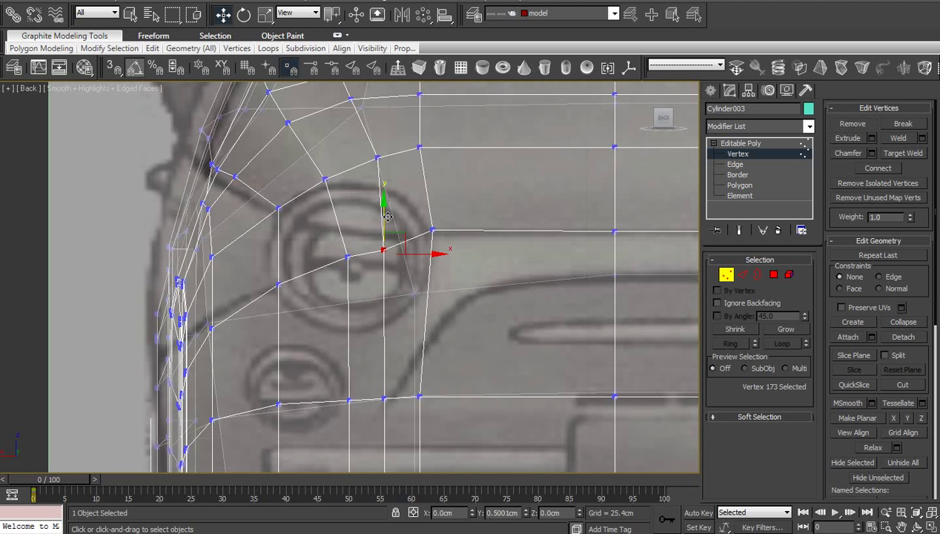
pyautogui.moveTo(372, 285); pyautogui.dragTo(395, 292, button='middle')
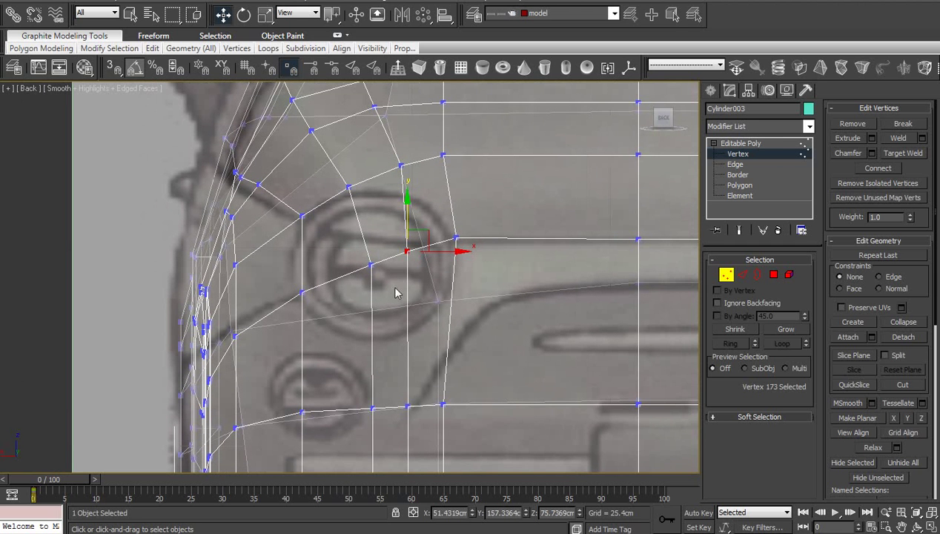
pyautogui.click(372, 265)
pyautogui.moveTo(378, 253); pyautogui.dragTo(380, 252)
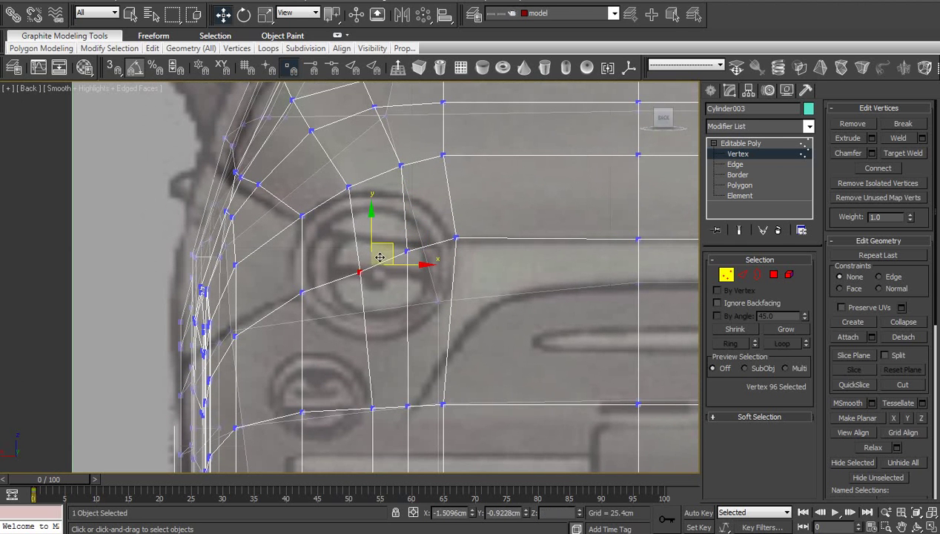
pyautogui.click(346, 309)
# - Reframe the view to show the whole reshaped front mesh
pyautogui.scroll(3, 421, 422)
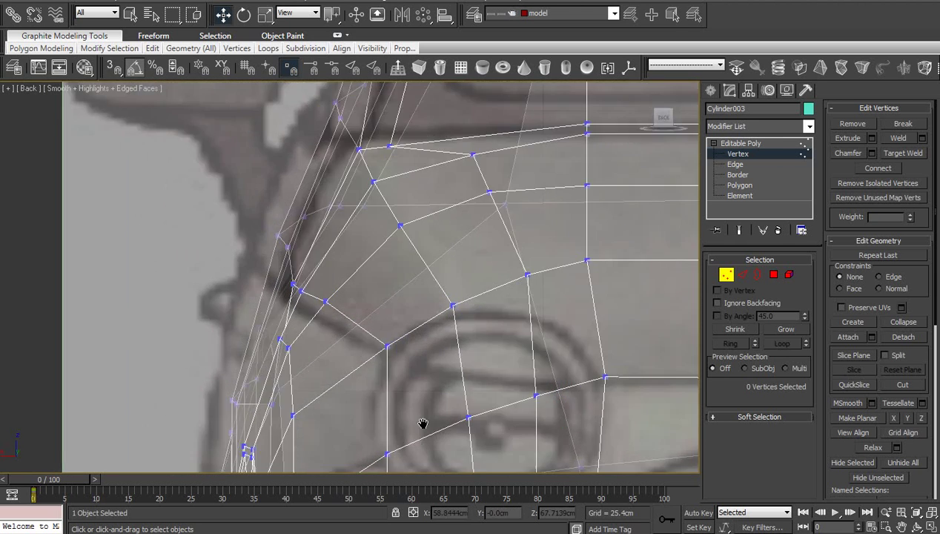
pyautogui.scroll(2, 423, 423)
pyautogui.scroll(-3, 423, 424)
pyautogui.moveTo(399, 395)
pyautogui.mouseDown(button='middle')
pyautogui.moveTo(402, 336)
pyautogui.moveTo(290, 351)
pyautogui.moveTo(403, 342)
pyautogui.mouseUp(button='middle')
pyautogui.scroll(-2, 380, 403)
pyautogui.scroll(2, 427, 400)
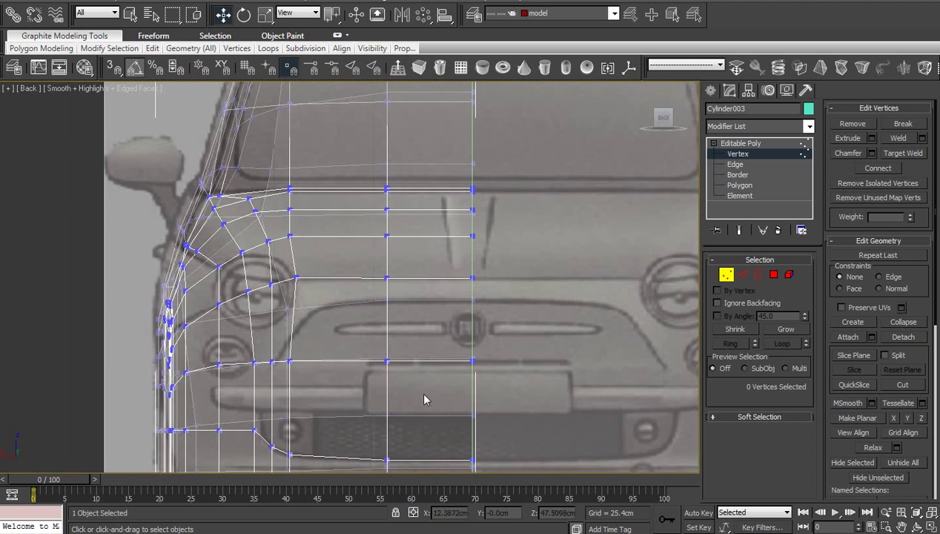
pyautogui.moveTo(426, 400); pyautogui.dragTo(410, 330, button='middle')
pyautogui.scroll(1, 410, 330)
pyautogui.scroll(1, 384, 326)
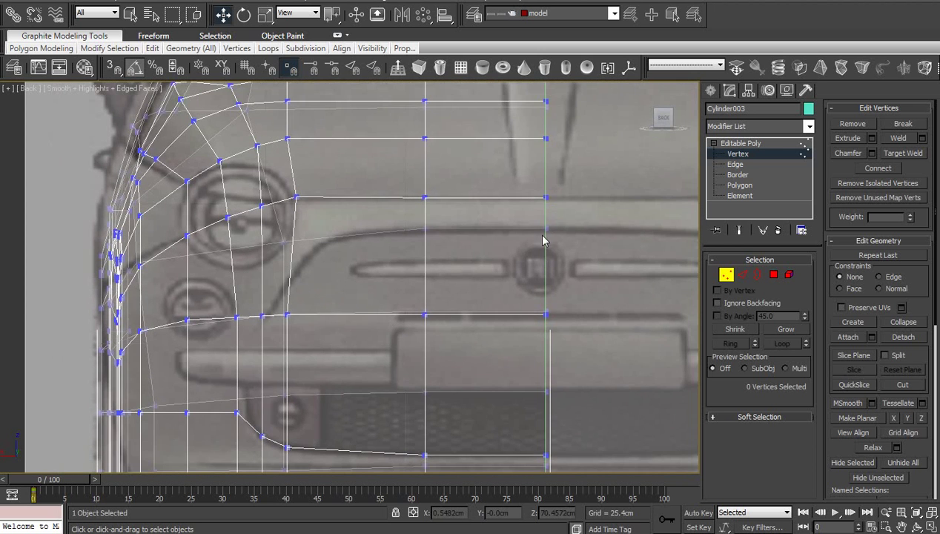
# - Cut a short edge across the grille band with the Cut tool, then exit cutting
pyautogui.hotkey('alt', 'c')
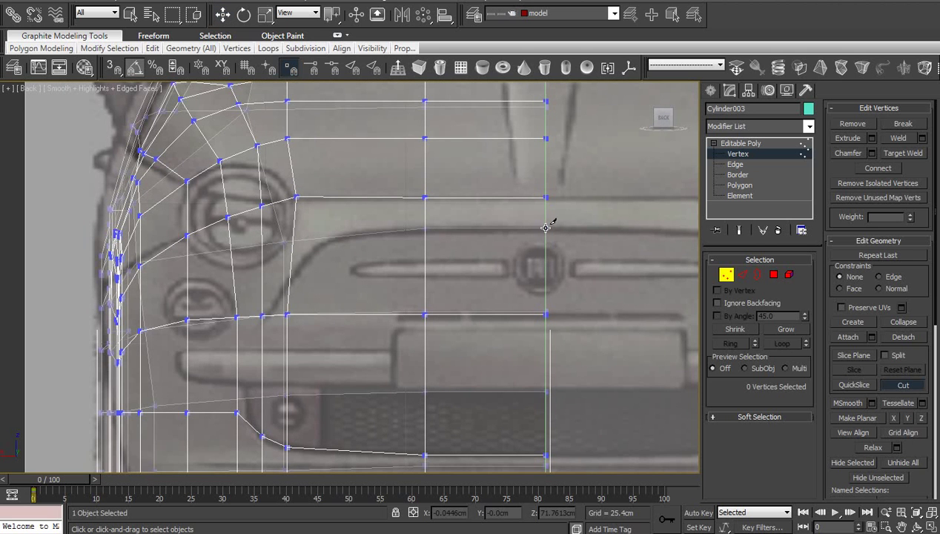
pyautogui.click(545, 227)
pyautogui.click(424, 226)
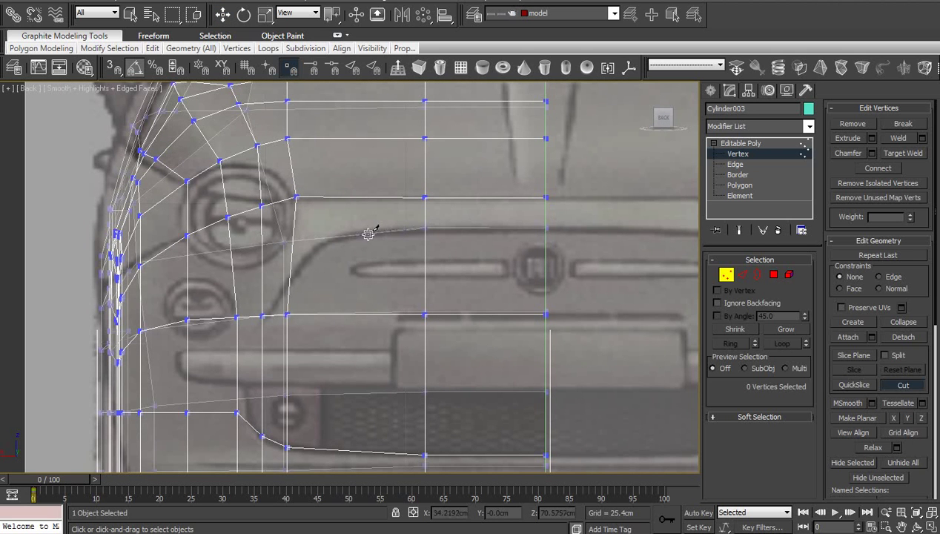
pyautogui.rightClick(333, 238)
pyautogui.press('w')
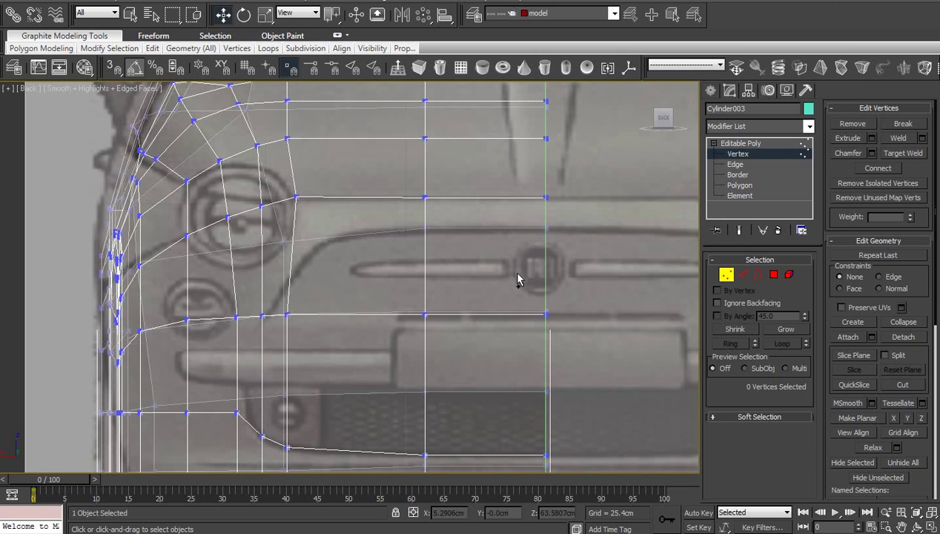
# - Connect the three vertical grille-band edges with 1 segment to add a horizontal edge
pyautogui.click(736, 164)
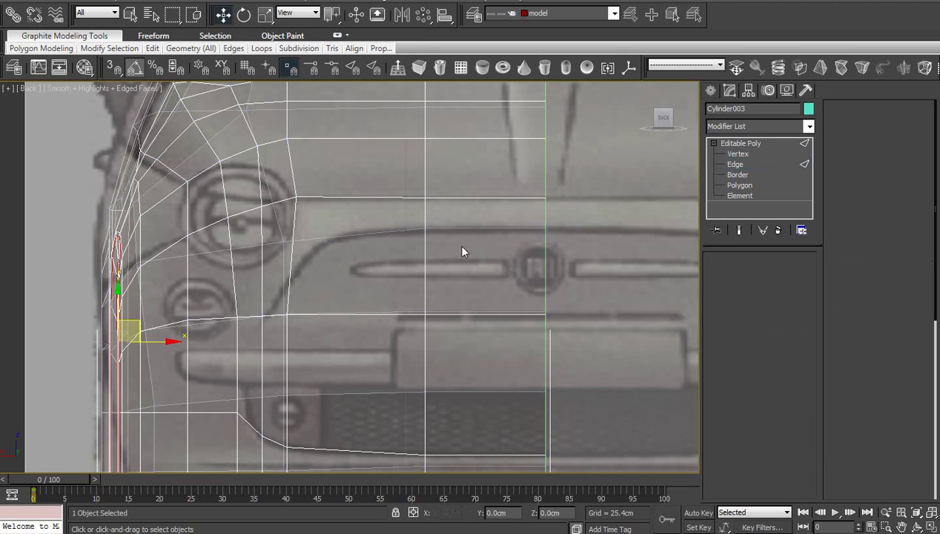
pyautogui.click(423, 256)
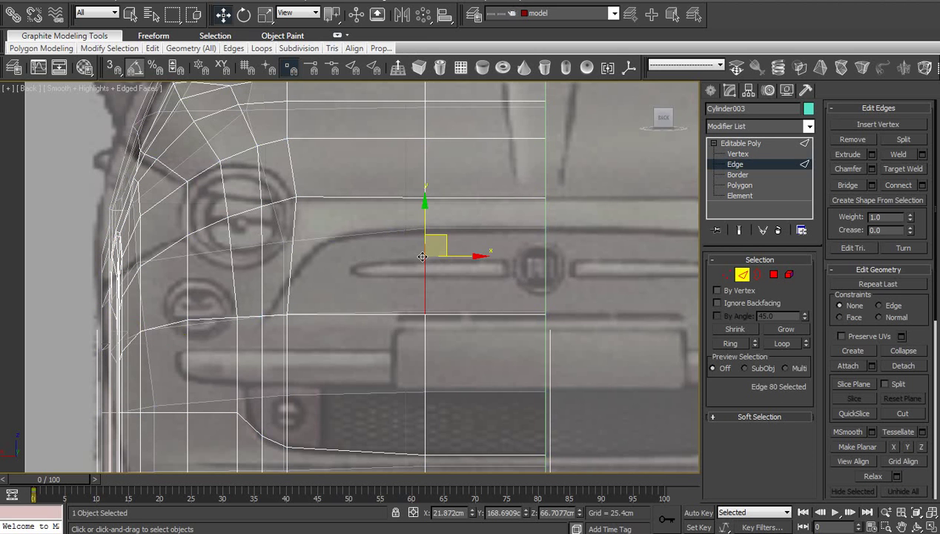
pyautogui.keyDown('ctrl'); pyautogui.click(544, 256); pyautogui.keyUp('ctrl')
pyautogui.keyDown('ctrl'); pyautogui.click(289, 262); pyautogui.keyUp('ctrl')
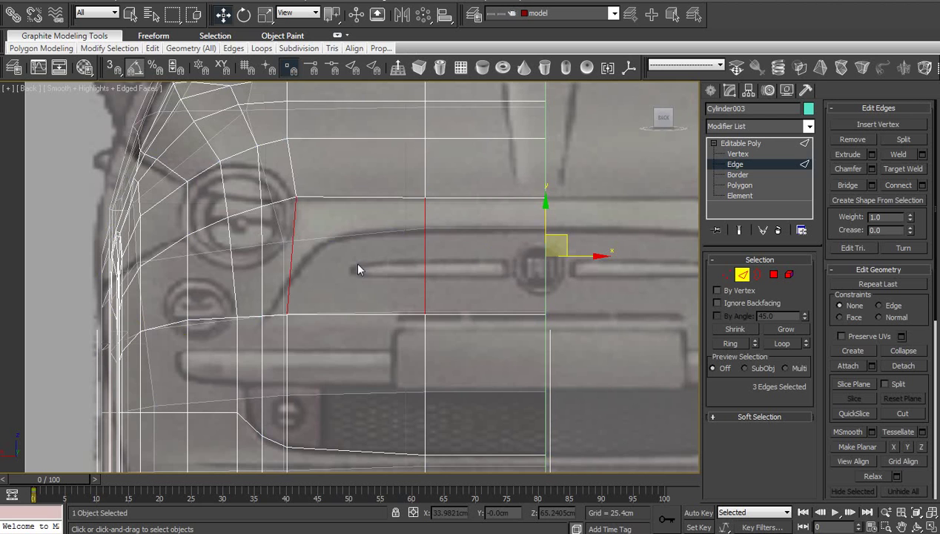
pyautogui.rightClick(353, 261)
pyautogui.click(238, 310)
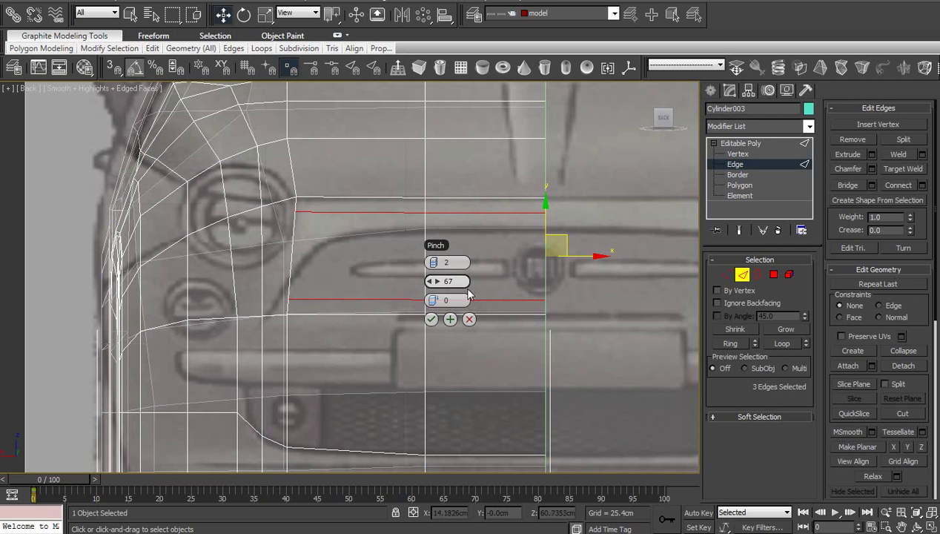
pyautogui.moveTo(436, 262)
pyautogui.mouseDown()
pyautogui.moveTo(438, 281)
pyautogui.moveTo(554, 300)
pyautogui.mouseUp()
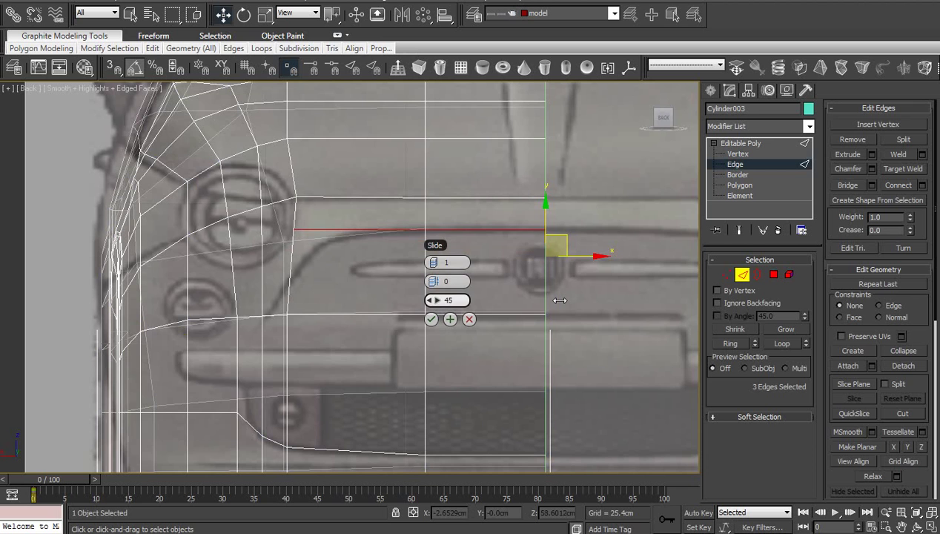
pyautogui.click(431, 319)
pyautogui.scroll(2, 426, 318)
pyautogui.moveTo(426, 318); pyautogui.dragTo(448, 325, button='middle')
# - Cut a diagonal edge with vertex snap from the lower-row vertex to the new edge
pyautogui.press('1')
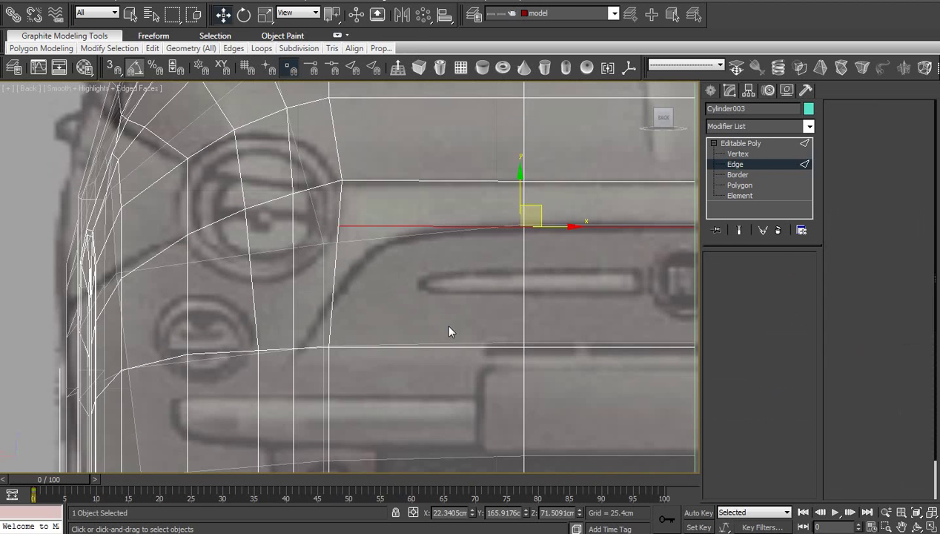
pyautogui.hotkey('alt', 'c')
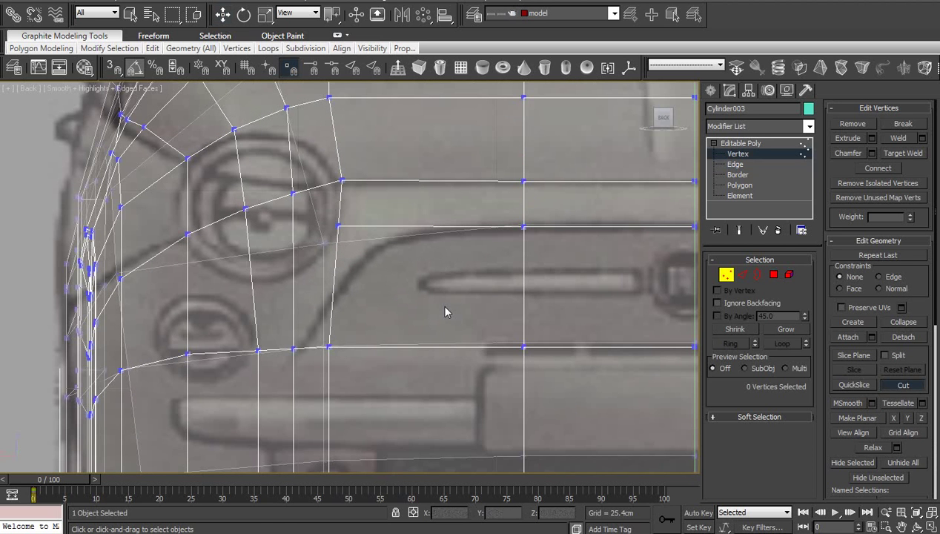
pyautogui.press('s')
pyautogui.click(294, 348)
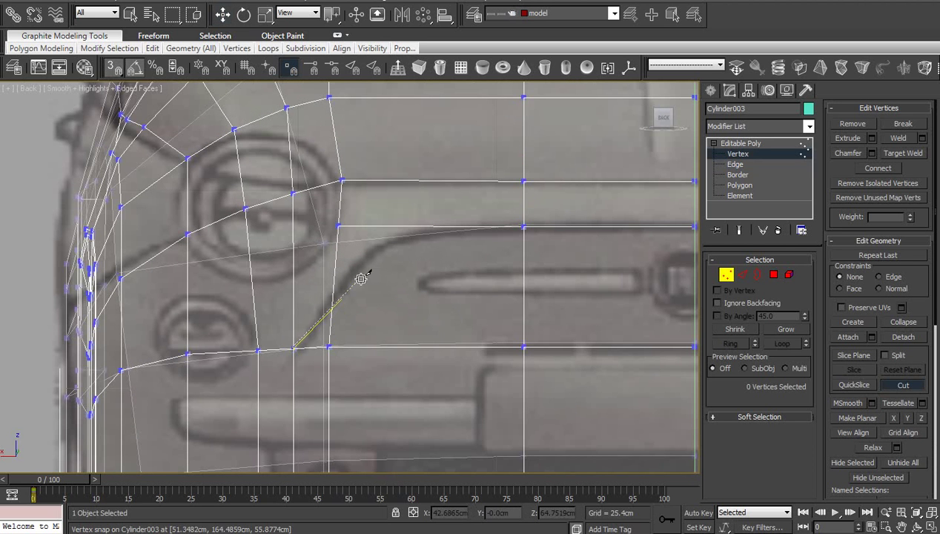
pyautogui.click(406, 224)
pyautogui.rightClick(431, 270)
pyautogui.rightClick(431, 270)
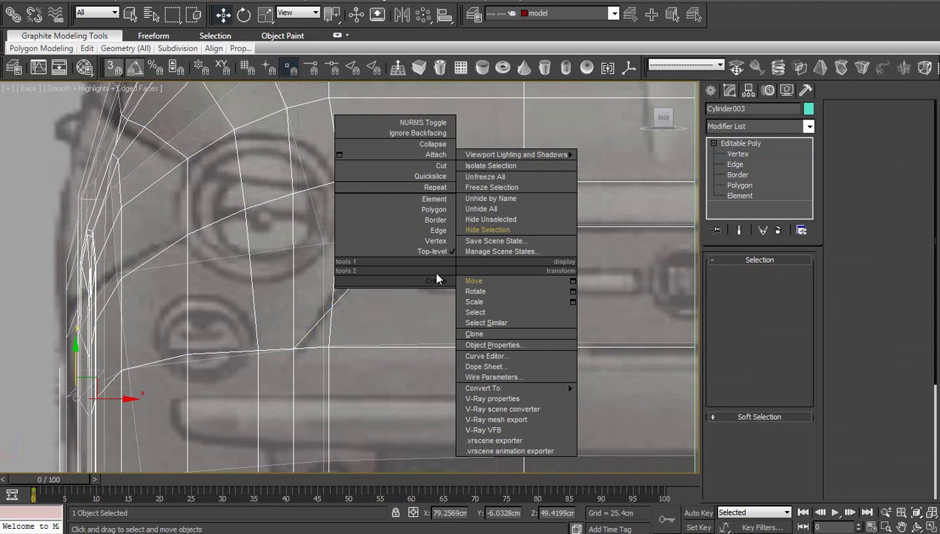
pyautogui.click(367, 276)
# - Target Weld the stray vertex onto the cut's vertex
pyautogui.press('1')
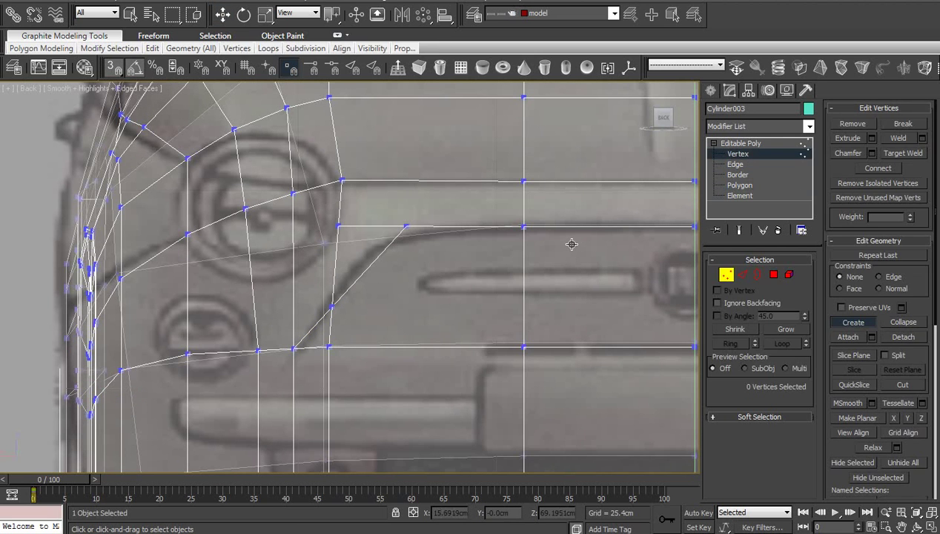
pyautogui.rightClick(571, 245)
pyautogui.rightClick(568, 275)
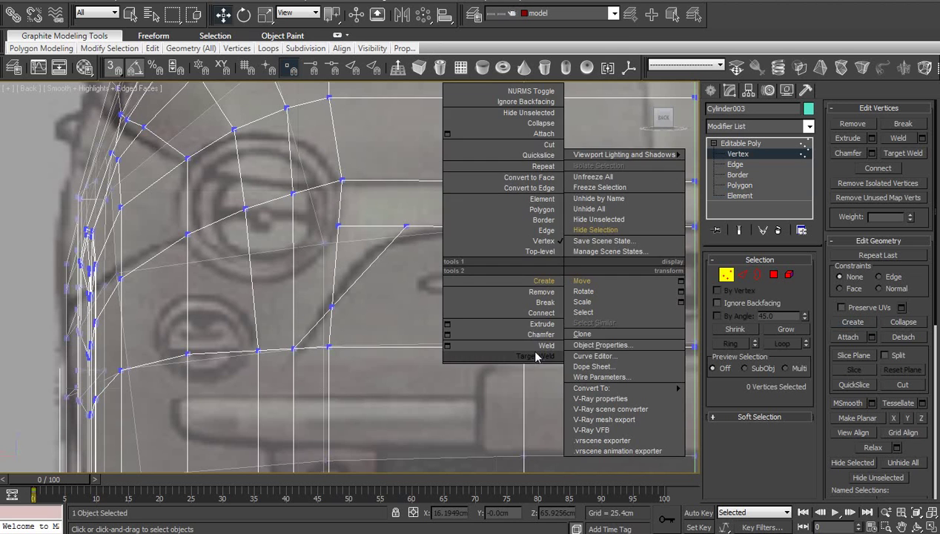
pyautogui.click(534, 353)
pyautogui.click(341, 180)
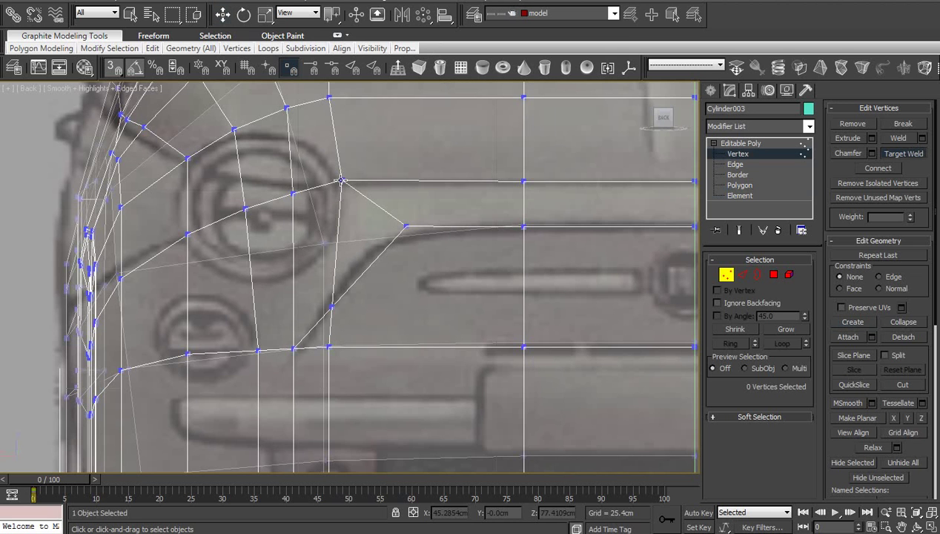
pyautogui.rightClick(401, 308)
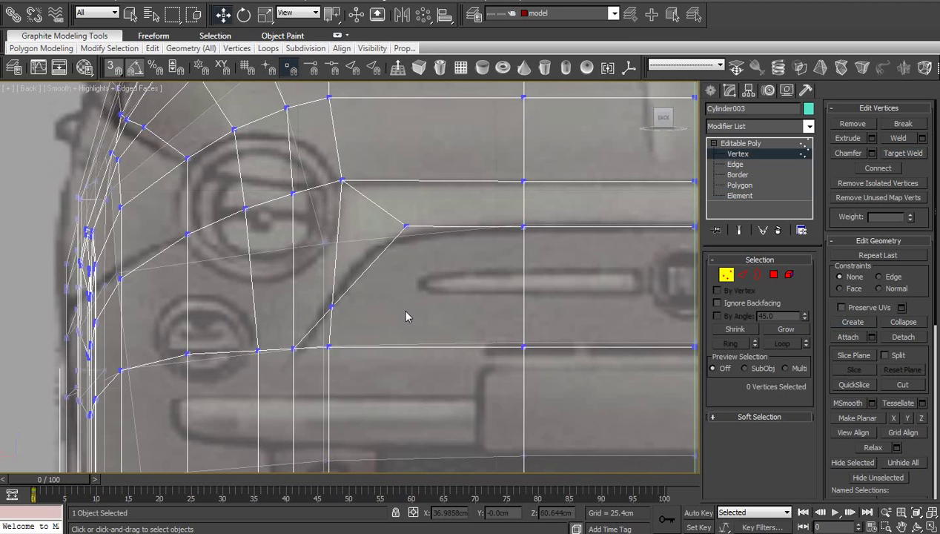
# - Lower vertex 237 to round the grille's upper-left corner
pyautogui.click(405, 224)
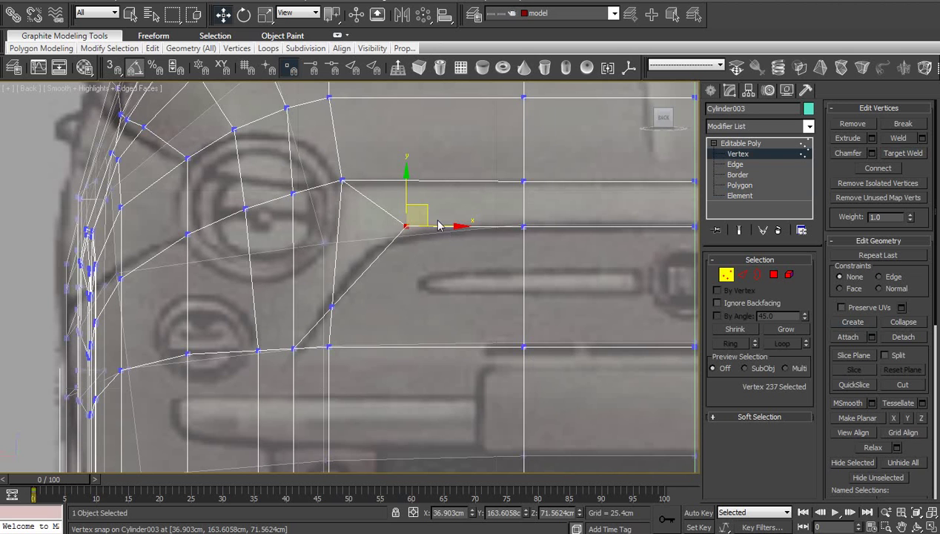
pyautogui.moveTo(430, 206); pyautogui.dragTo(413, 219)
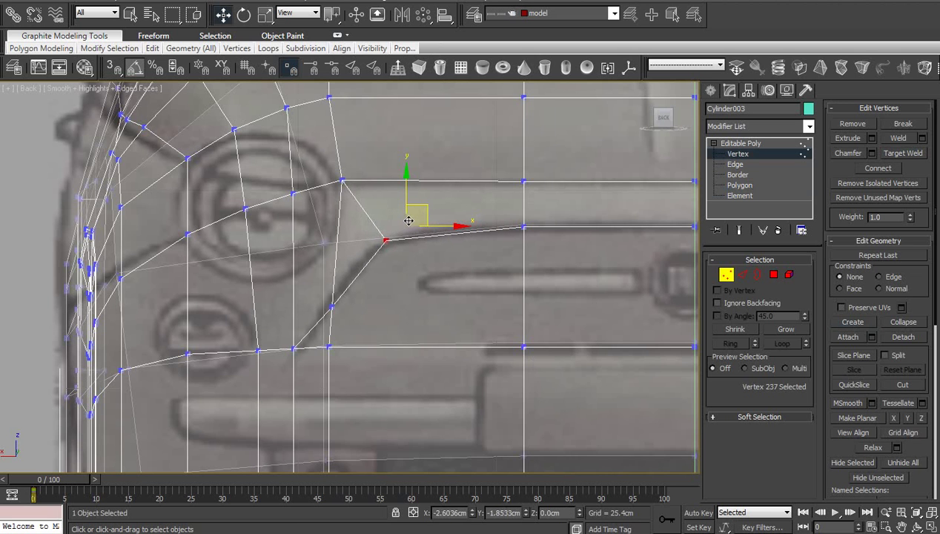
pyautogui.click(407, 292)
pyautogui.moveTo(417, 300); pyautogui.dragTo(446, 276, button='middle')
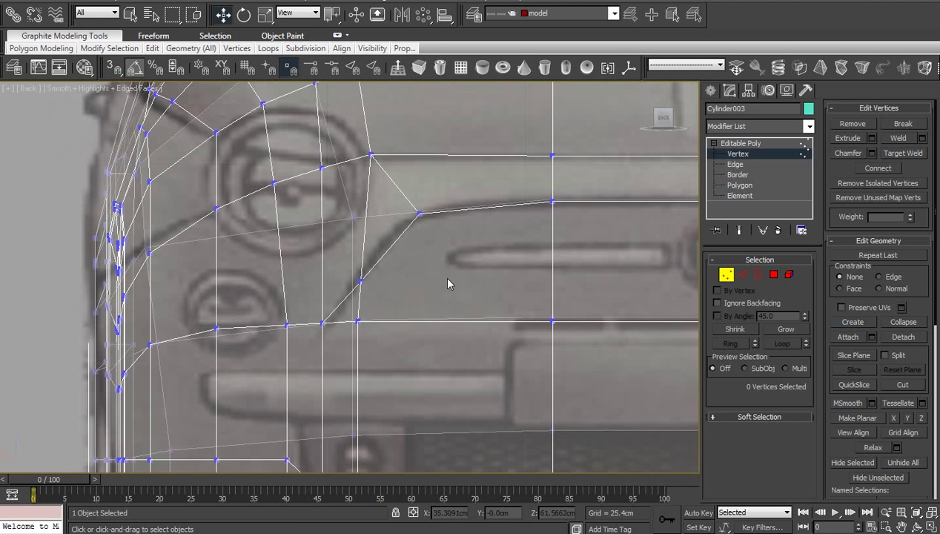
# - Target Weld the stray grille-area vertices onto their neighbours
pyautogui.scroll(-3, 447, 284)
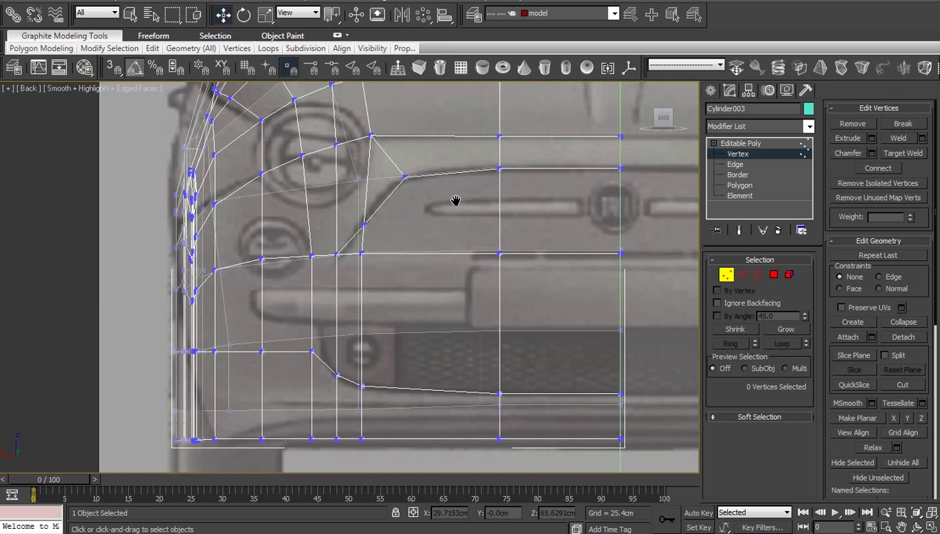
pyautogui.scroll(3, 455, 215)
pyautogui.rightClick(453, 231)
pyautogui.click(435, 319)
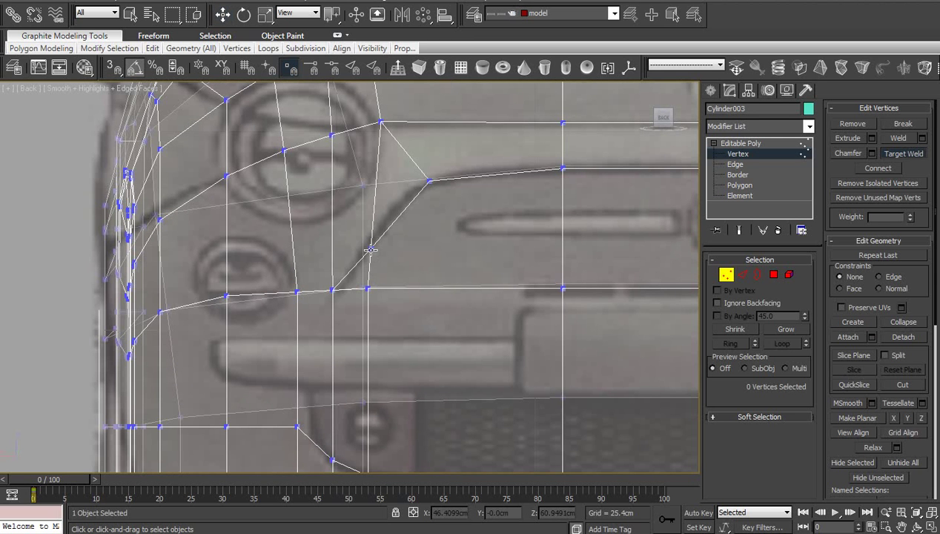
pyautogui.click(333, 290)
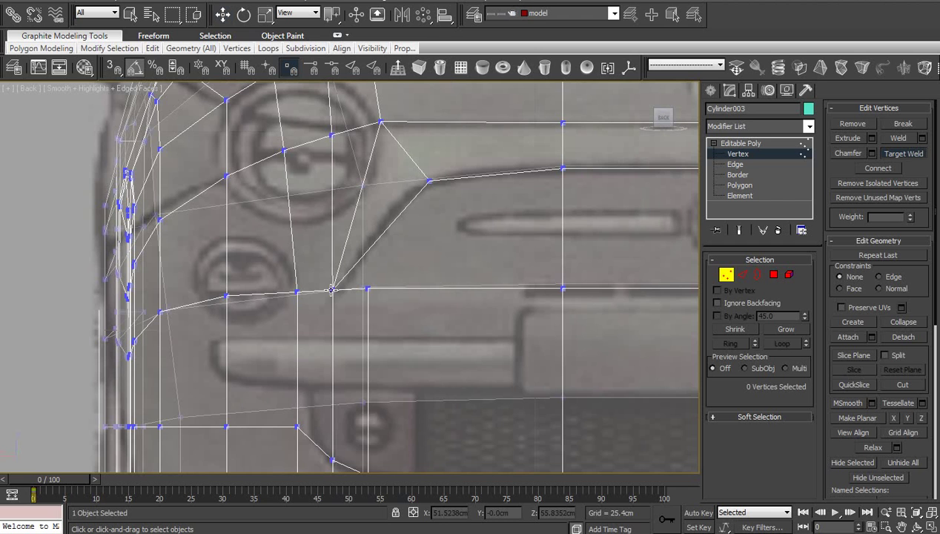
pyautogui.click(369, 288)
pyautogui.click(333, 290)
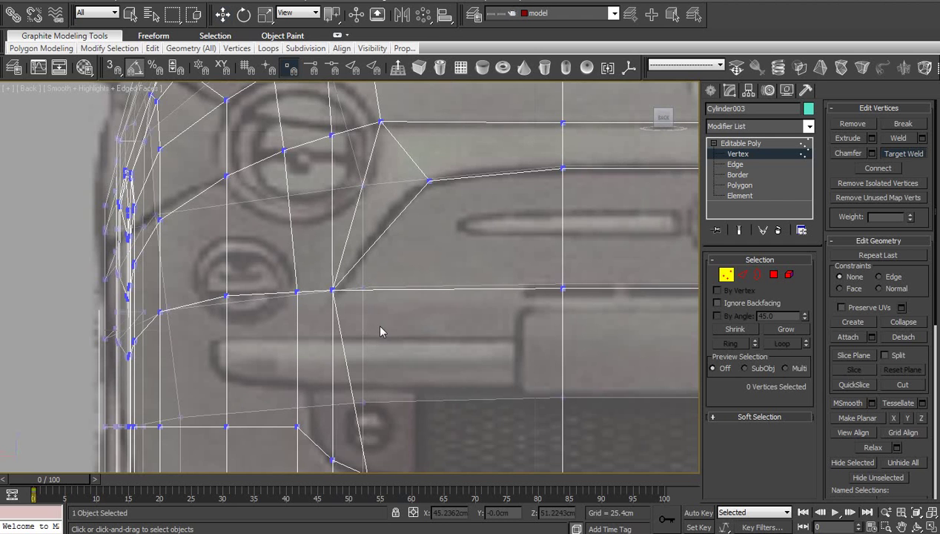
pyautogui.moveTo(388, 429); pyautogui.dragTo(399, 346, button='middle')
pyautogui.click(345, 378)
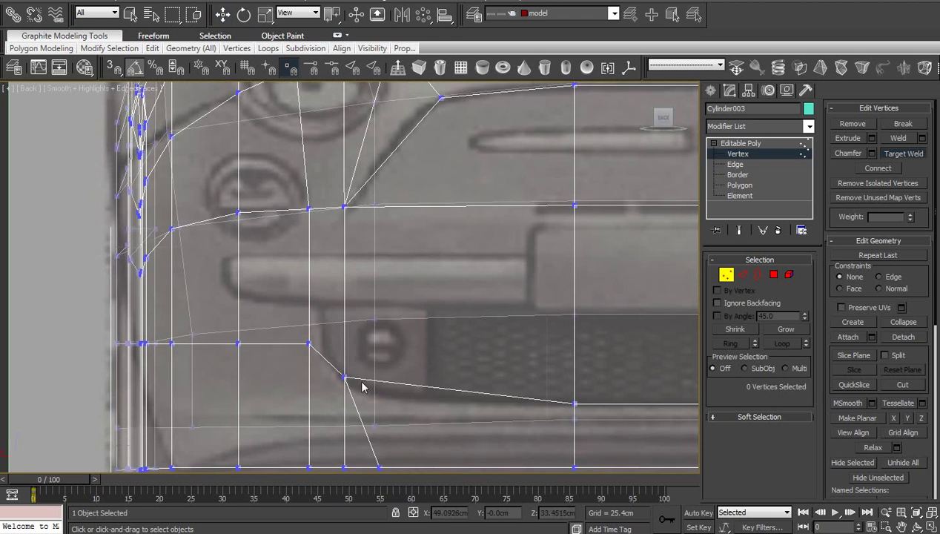
pyautogui.moveTo(383, 449); pyautogui.dragTo(389, 402, button='middle')
pyautogui.click(351, 420)
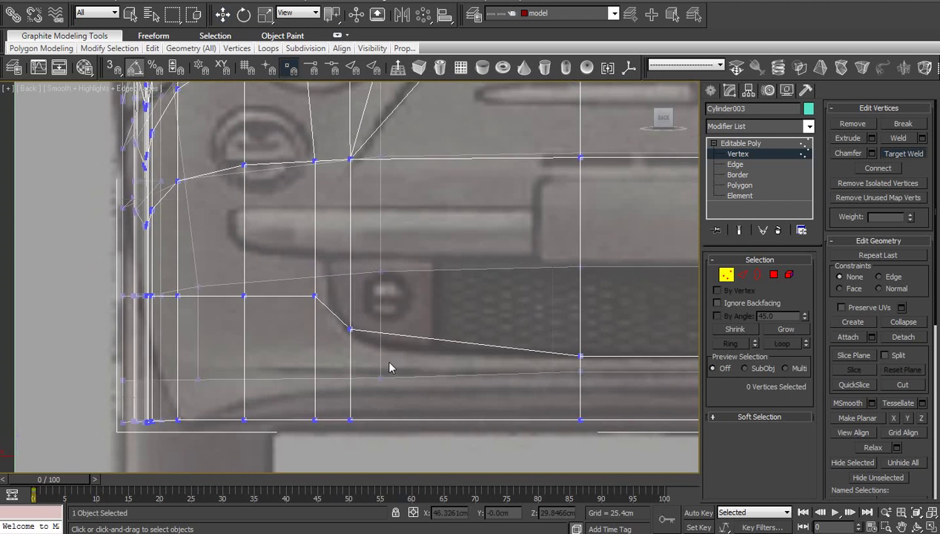
# - Check the centre-line and headlight-corner vertices, then reframe on the whole car front
pyautogui.scroll(-2, 406, 320)
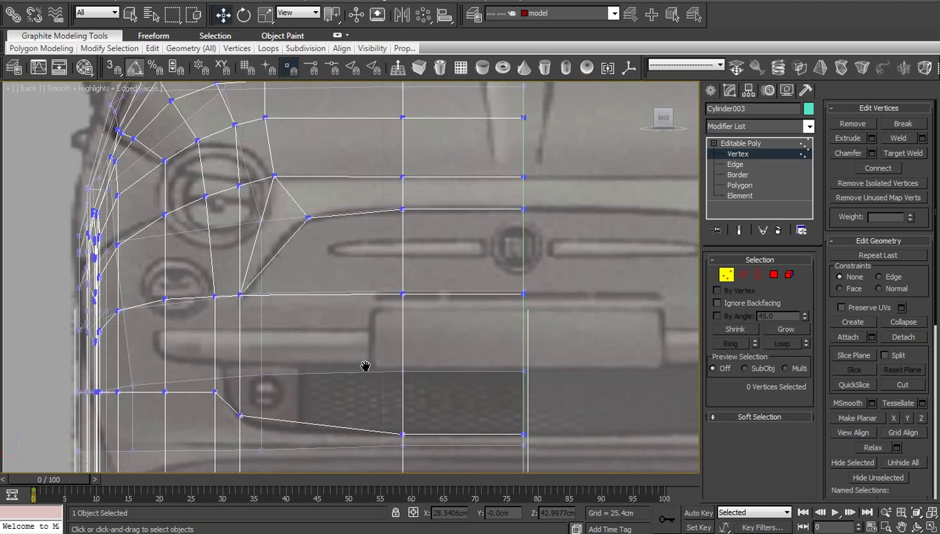
pyautogui.scroll(3, 364, 364)
pyautogui.moveTo(354, 359); pyautogui.dragTo(462, 323, button='middle')
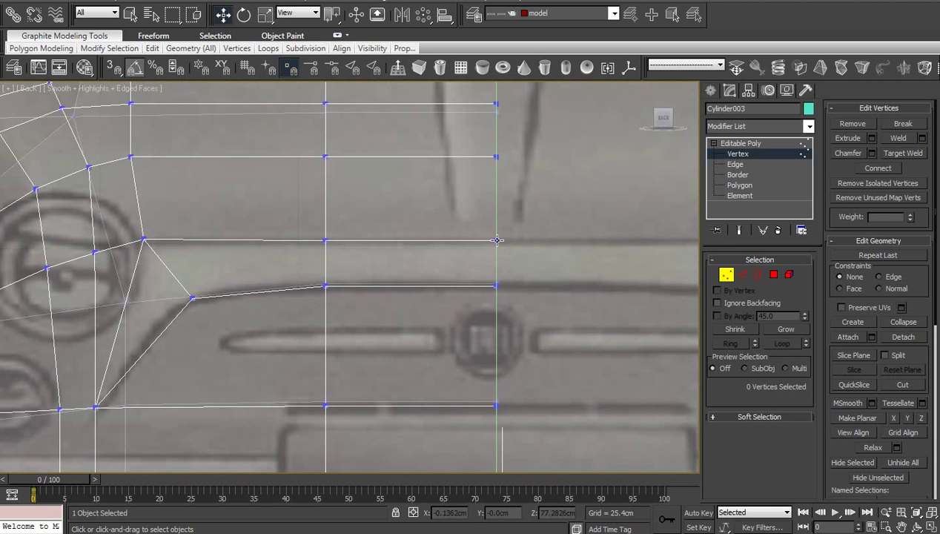
pyautogui.moveTo(512, 250); pyautogui.dragTo(457, 241)
pyautogui.click(142, 240)
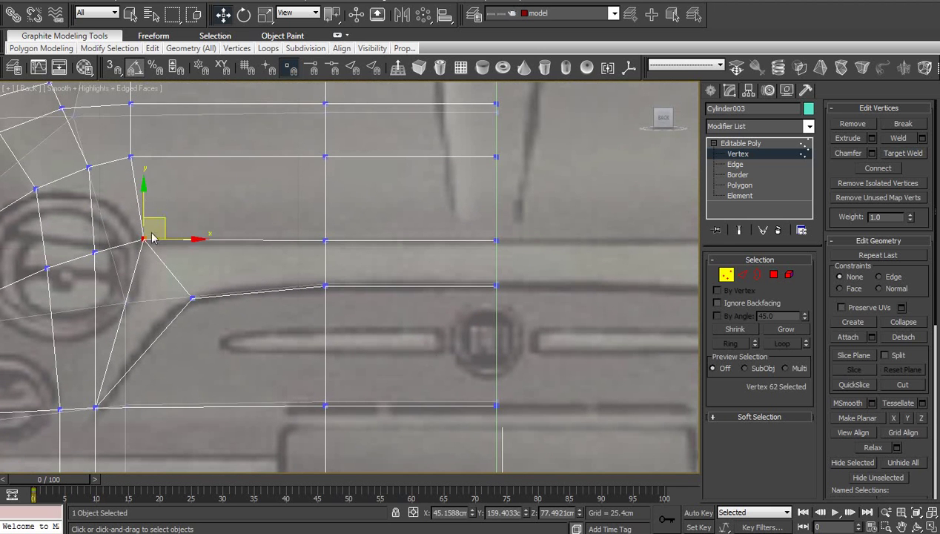
pyautogui.click(278, 237)
pyautogui.scroll(-2, 361, 315)
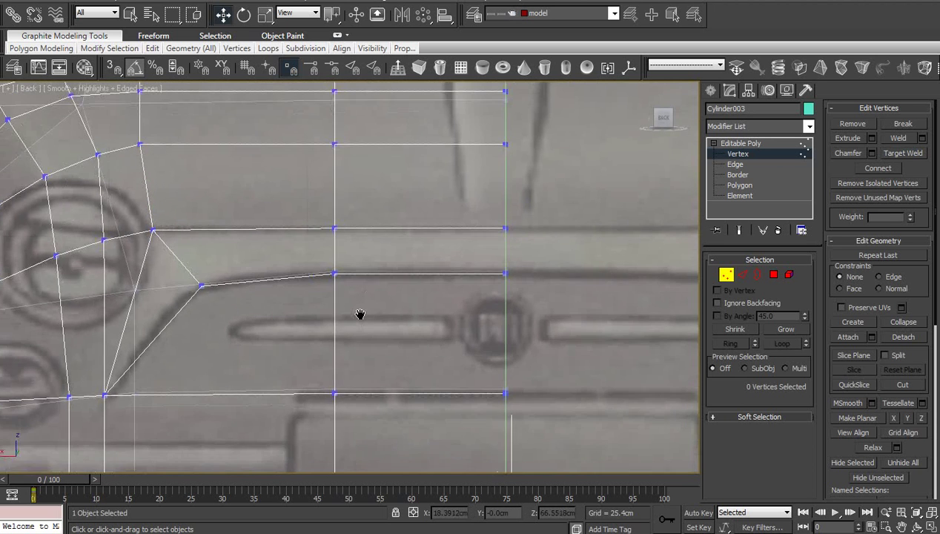
pyautogui.scroll(-1, 386, 307)
pyautogui.scroll(-2, 413, 250)
pyautogui.moveTo(413, 250); pyautogui.dragTo(411, 311, button='middle')
pyautogui.scroll(1, 411, 311)
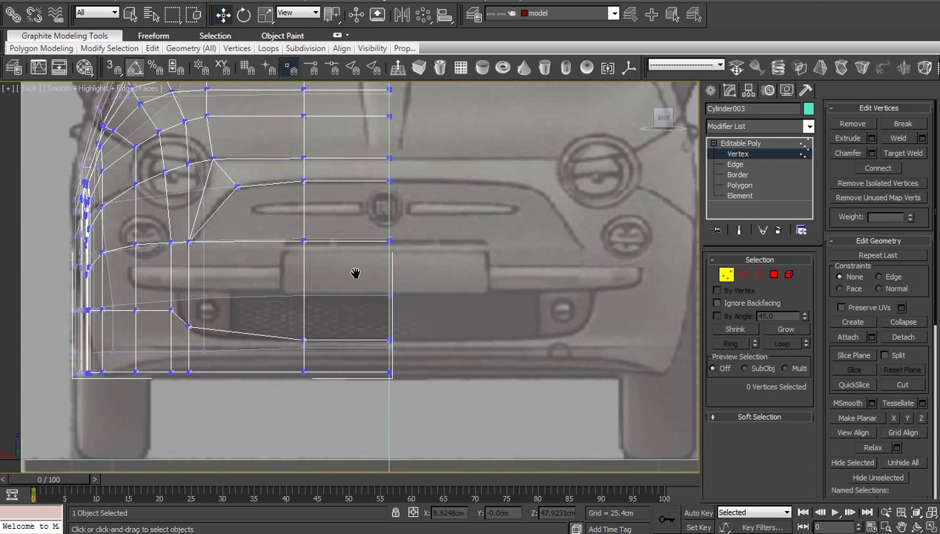
pyautogui.scroll(1, 386, 282)
pyautogui.scroll(1, 437, 289)
# - Connect the grille's vertical edge ring with a new loop and scale it flat into a horizontal line
pyautogui.click(736, 164)
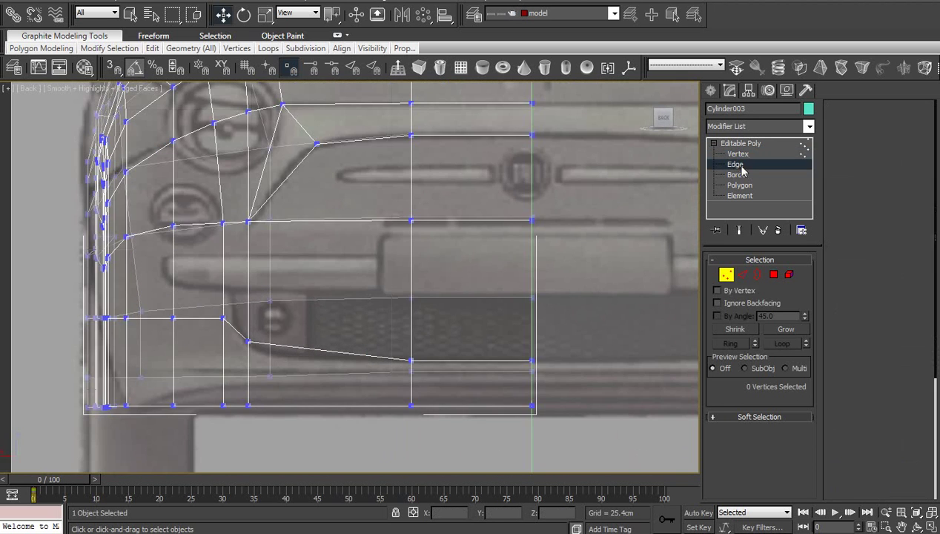
pyautogui.click(529, 304)
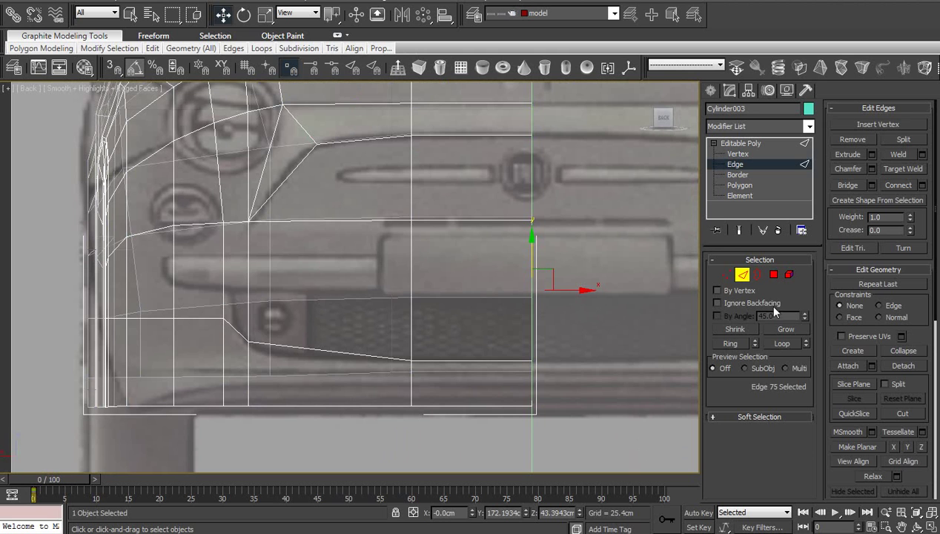
pyautogui.keyDown('ctrl'); pyautogui.click(755, 347); pyautogui.keyUp('ctrl')
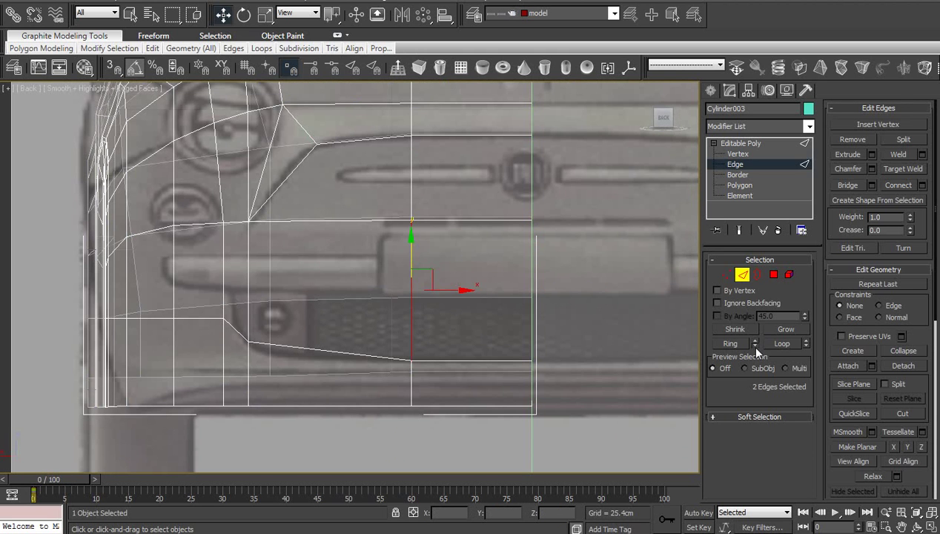
pyautogui.keyDown('ctrl'); pyautogui.click(756, 347); pyautogui.keyUp('ctrl')
pyautogui.keyDown('ctrl'); pyautogui.click(755, 347); pyautogui.keyUp('ctrl')
pyautogui.rightClick(573, 296)
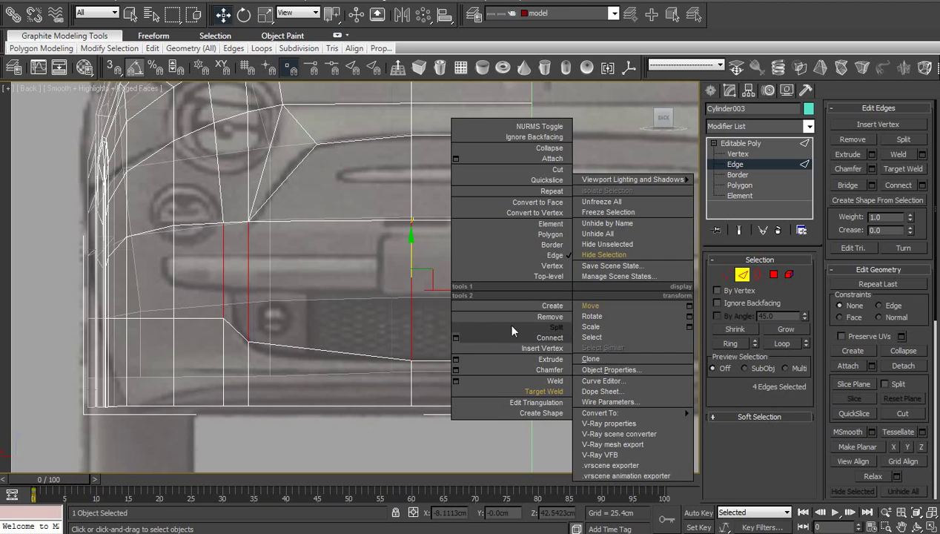
pyautogui.click(456, 337)
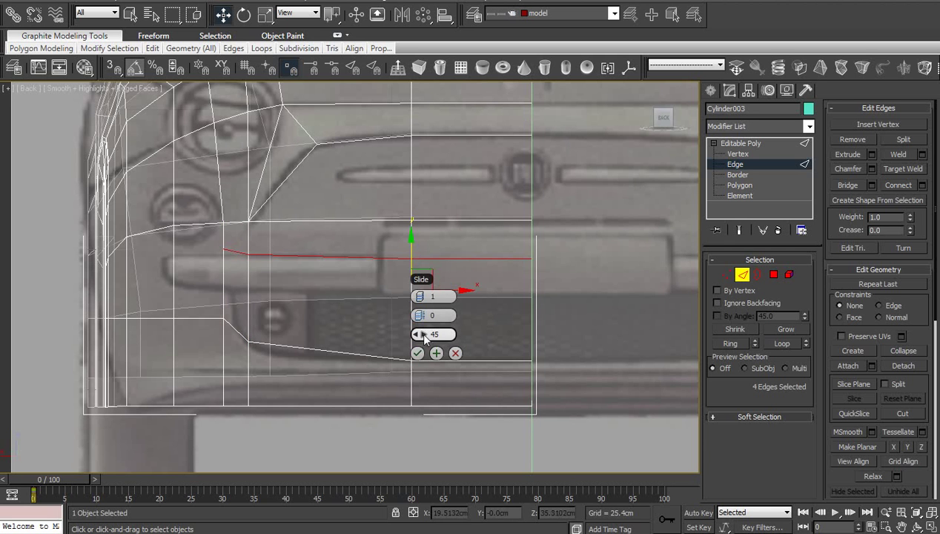
pyautogui.moveTo(425, 337); pyautogui.dragTo(425, 352)
pyautogui.click(417, 353)
pyautogui.rightClick(472, 332)
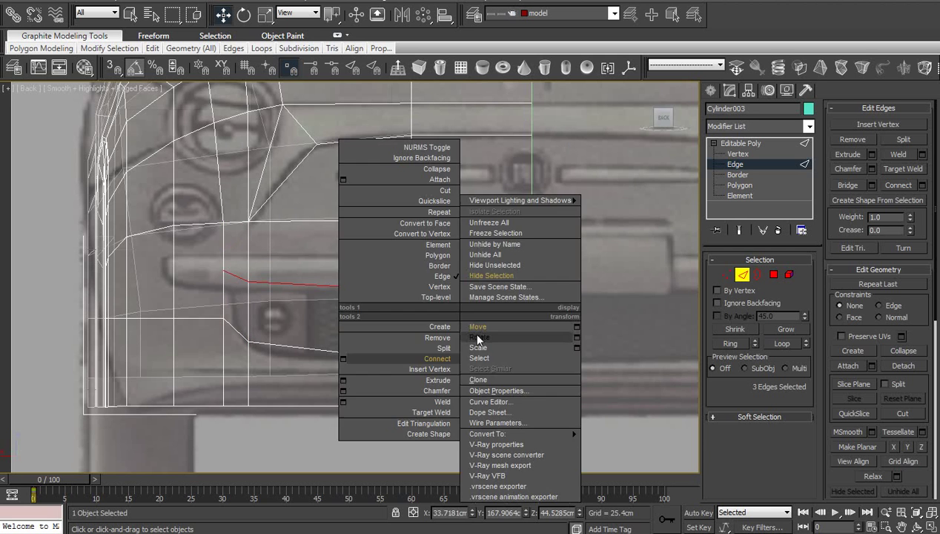
pyautogui.click(470, 350)
pyautogui.moveTo(345, 235); pyautogui.dragTo(353, 280)
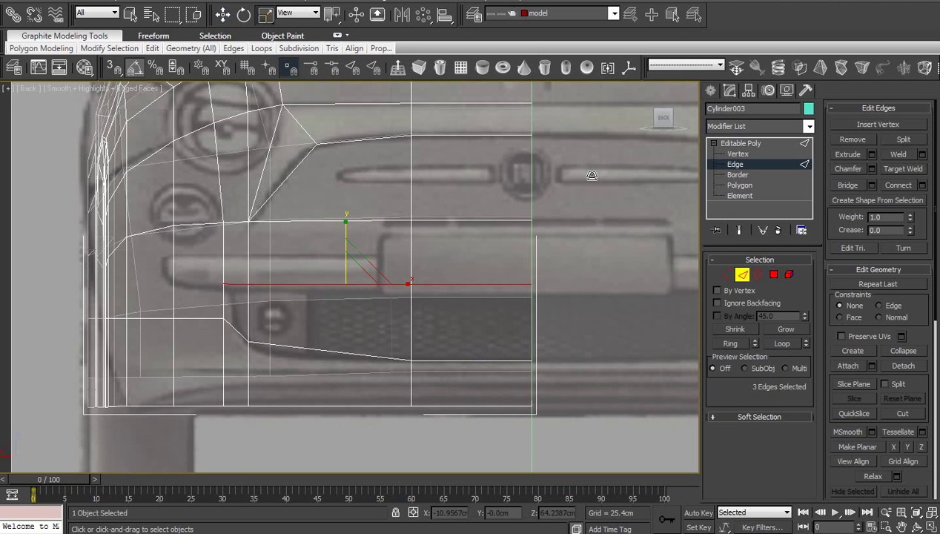
# - Connect the edge ring beside the headlight area with another loop
pyautogui.press('F8')
pyautogui.click(174, 264)
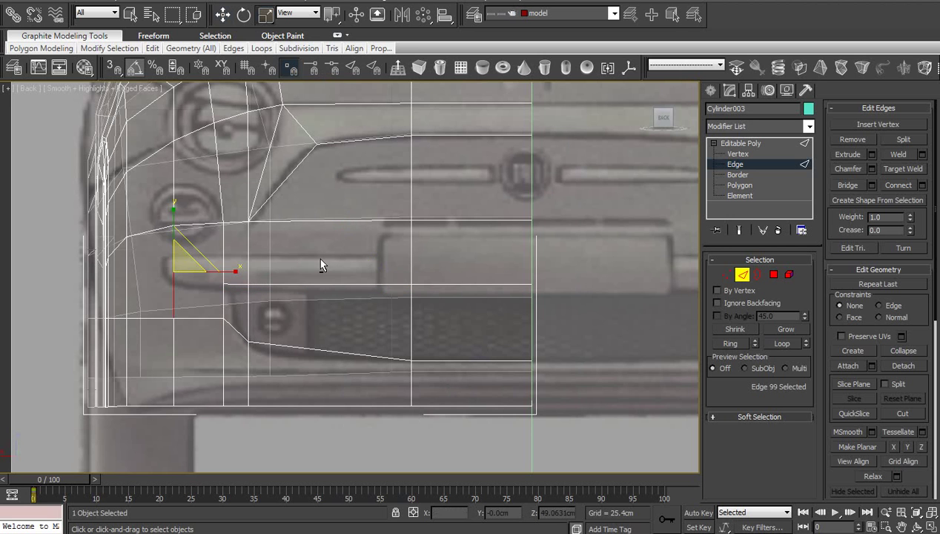
pyautogui.hotkey('alt', 'r')
pyautogui.rightClick(325, 236)
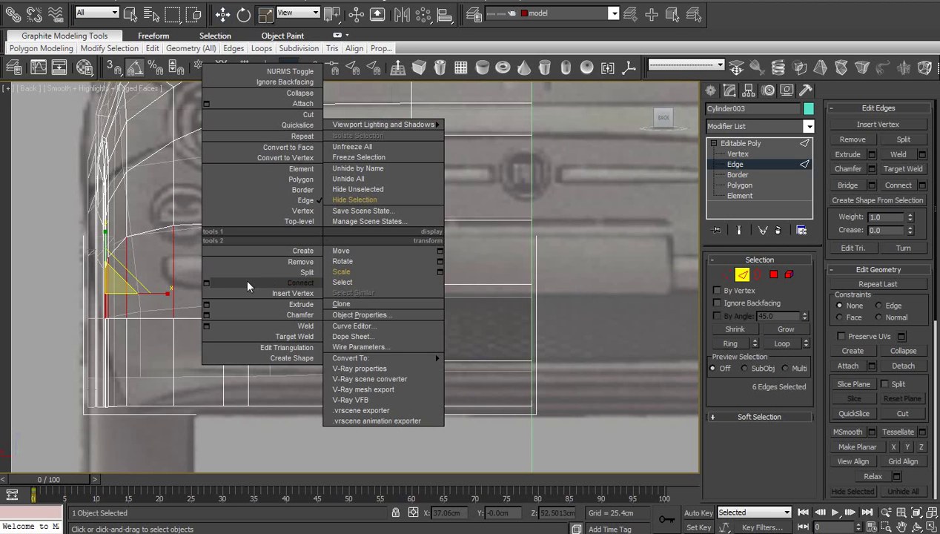
pyautogui.click(206, 283)
pyautogui.click(115, 357)
# - Join two vertices with a new edge using Connect
pyautogui.press('1')
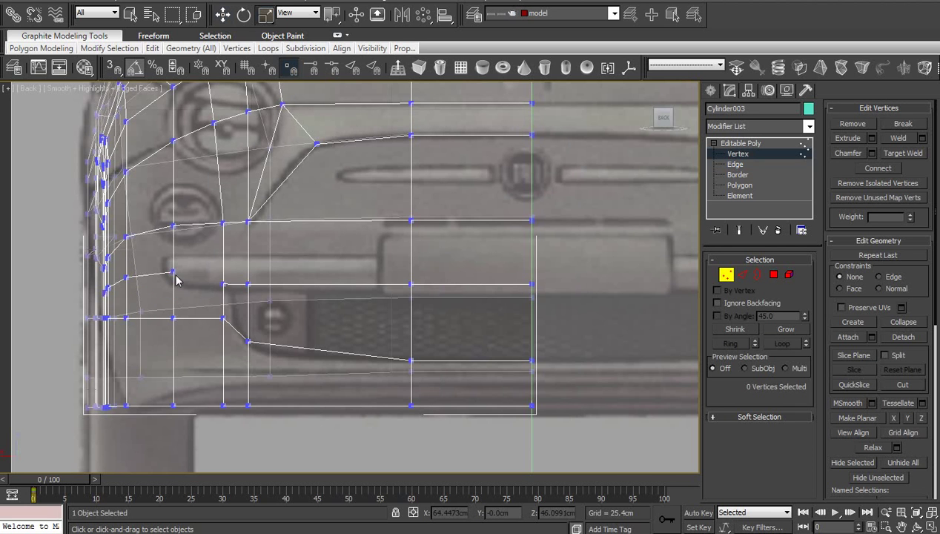
pyautogui.click(172, 272)
pyautogui.keyDown('ctrl'); pyautogui.click(224, 283); pyautogui.keyUp('ctrl')
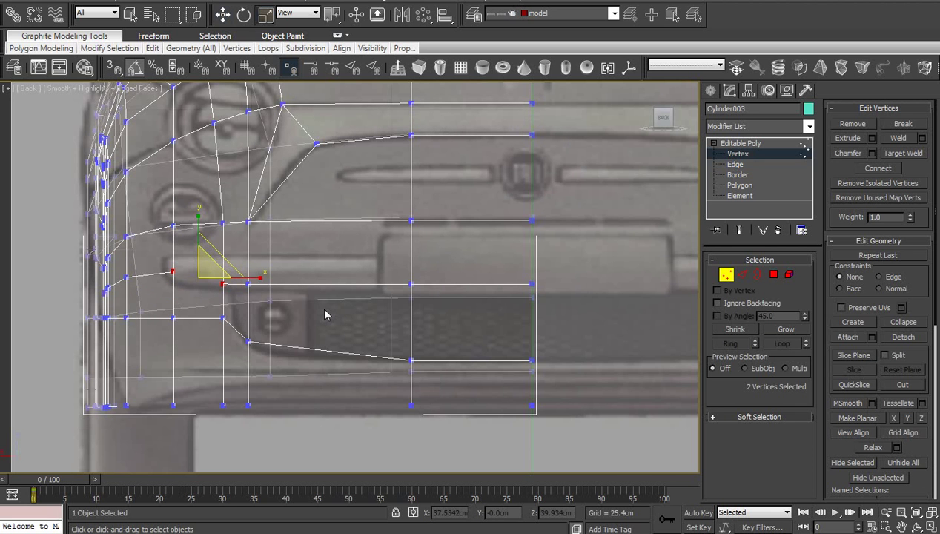
pyautogui.hotkey('ctrl', 'shift', 'e')
# - Select the grille-opening polygons, then exit Polygon level back to Editable Poly
pyautogui.click(739, 185)
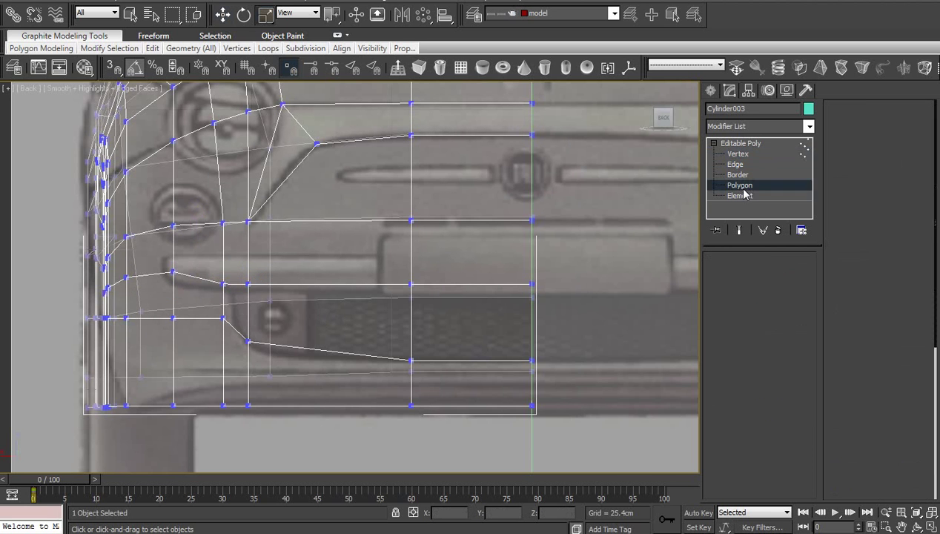
pyautogui.click(447, 340)
pyautogui.keyDown('ctrl'); pyautogui.click(296, 327); pyautogui.keyUp('ctrl')
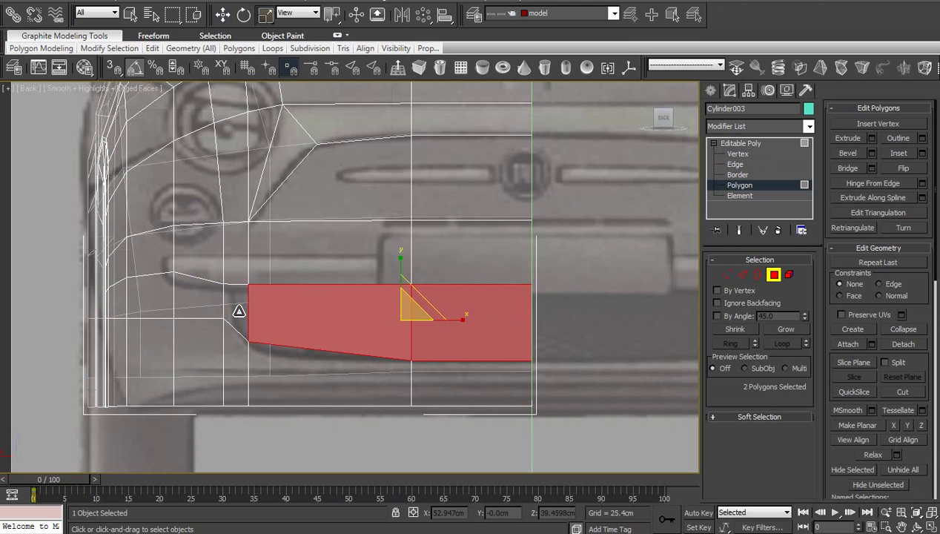
pyautogui.keyDown('ctrl'); pyautogui.click(237, 307); pyautogui.keyUp('ctrl')
pyautogui.scroll(3, 472, 324)
pyautogui.scroll(-4, 467, 323)
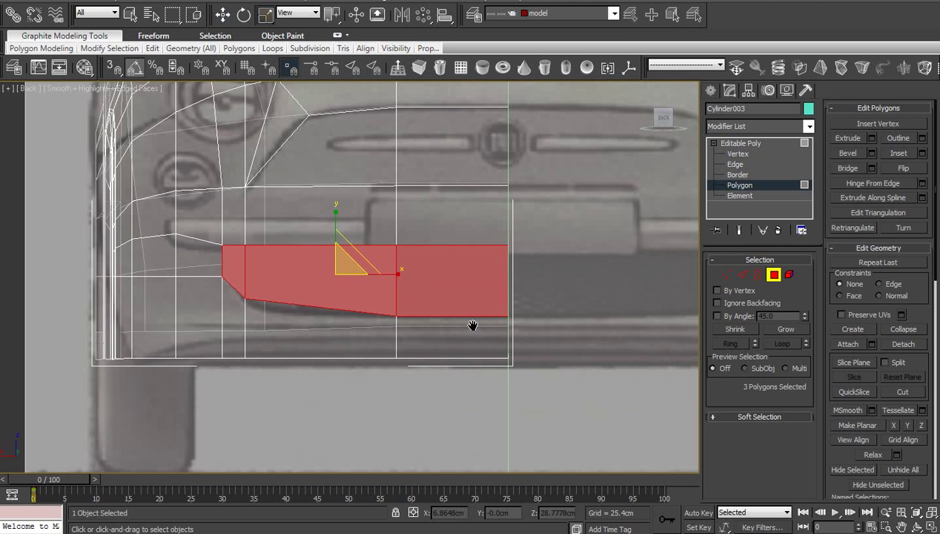
pyautogui.moveTo(462, 283)
pyautogui.mouseDown(button='middle')
pyautogui.moveTo(467, 375)
pyautogui.moveTo(491, 372)
pyautogui.mouseUp(button='middle')
pyautogui.scroll(-2, 474, 361)
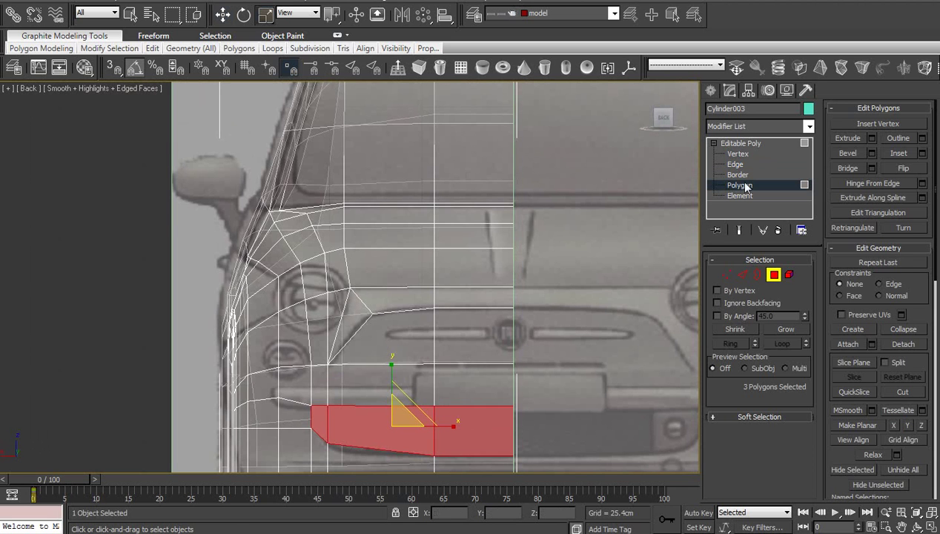
pyautogui.click(740, 143)
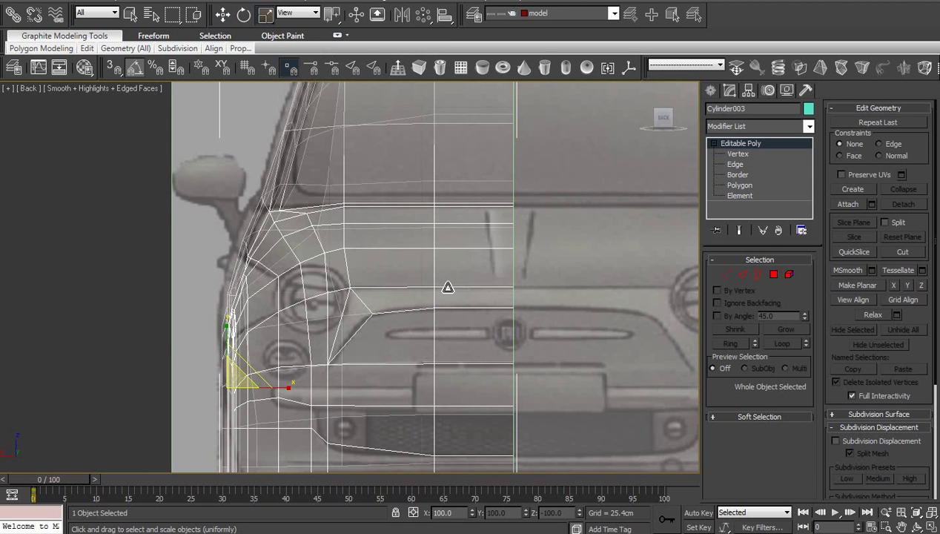
pyautogui.hotkey('ctrl', 'BackSpace')
pyautogui.moveTo(446, 295); pyautogui.dragTo(413, 281, button='middle')
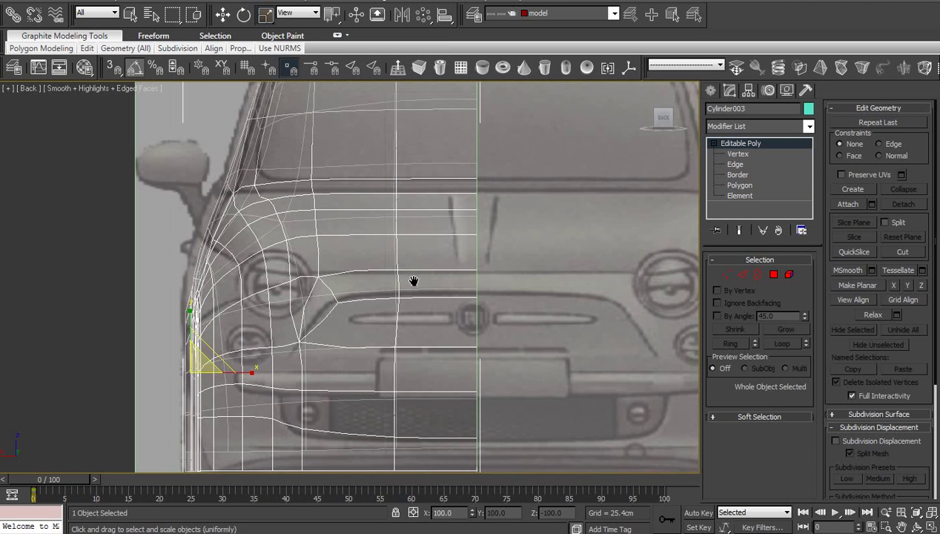
pyautogui.hotkey('alt', 'x')
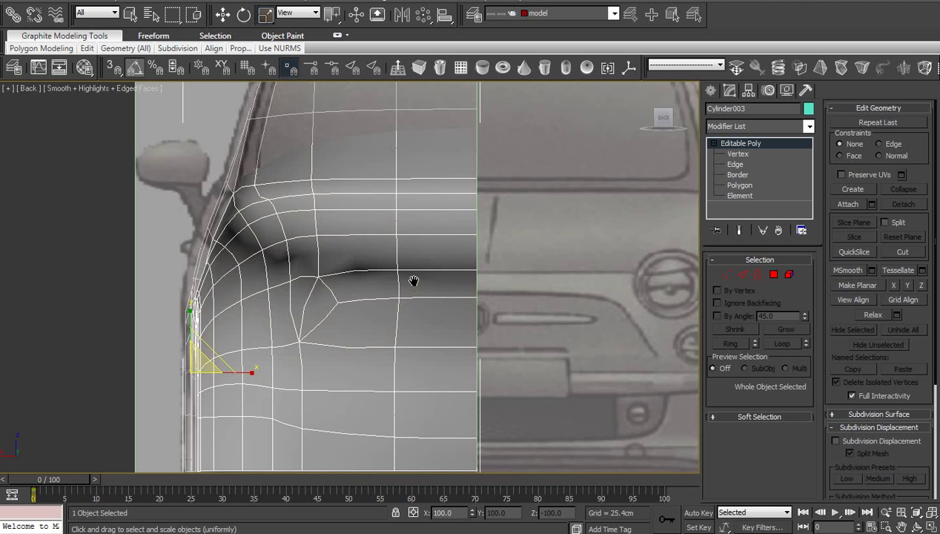
pyautogui.hotkey('alt', 'x')
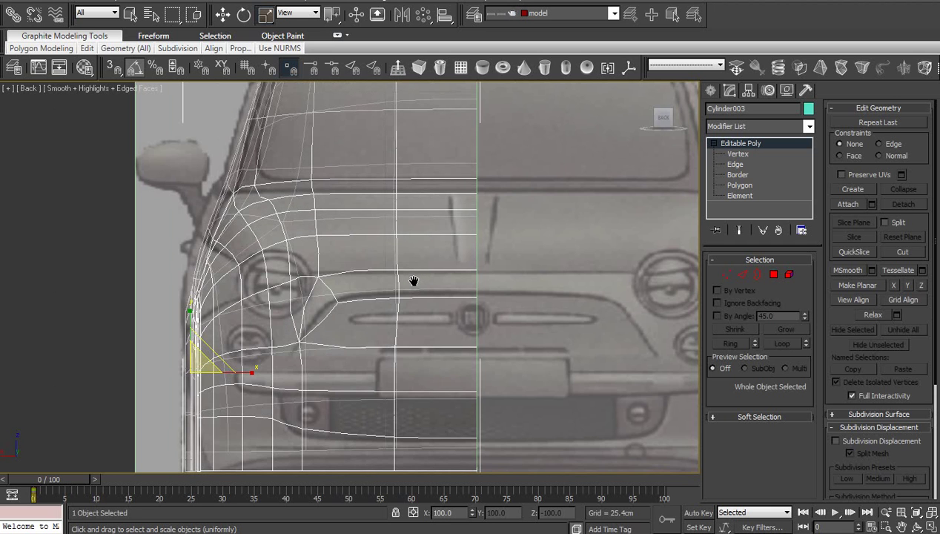
pyautogui.scroll(4, 420, 319)
pyautogui.moveTo(417, 286); pyautogui.dragTo(422, 307, button='middle')
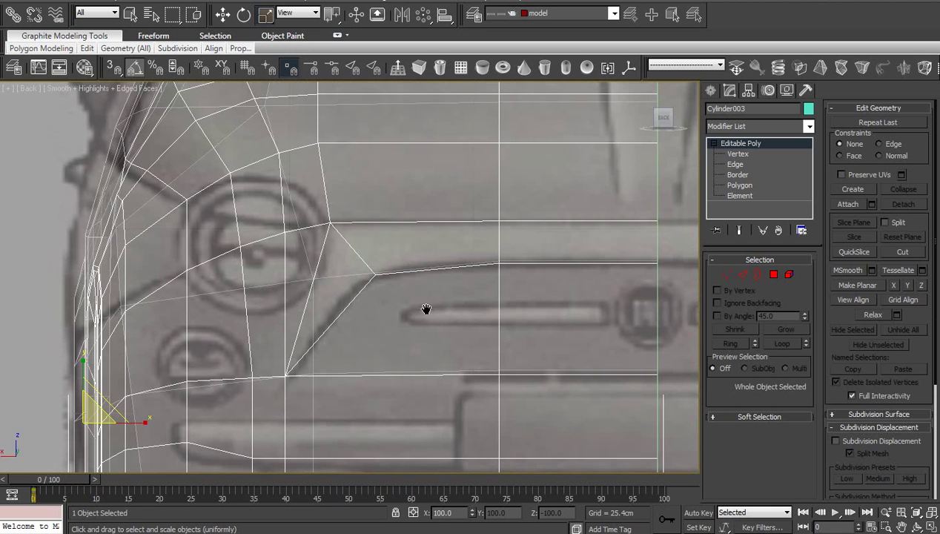
# - Pick and deselect the diagonal edge by the headlight, pan over the hood, then enter Vertex level
pyautogui.click(739, 165)
pyautogui.click(307, 297)
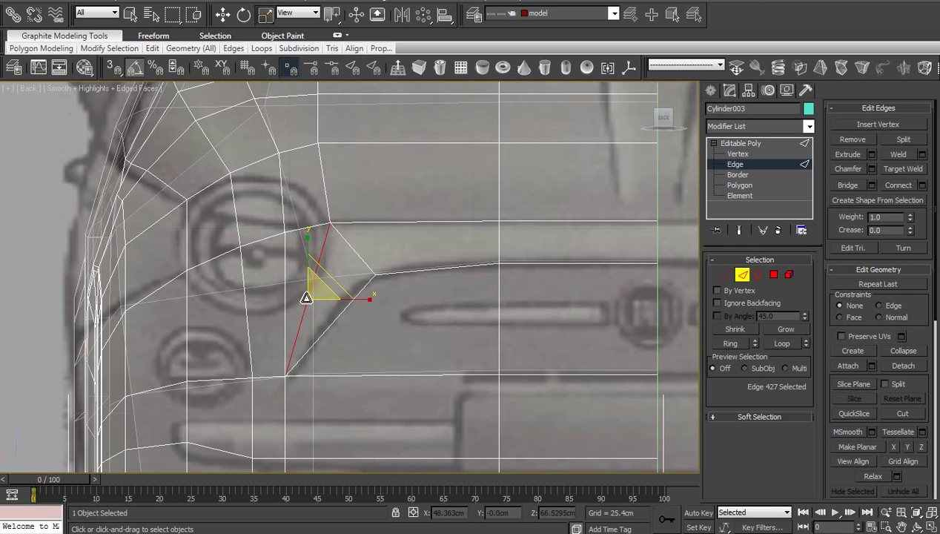
pyautogui.click(455, 324)
pyautogui.moveTo(456, 323)
pyautogui.mouseDown(button='middle')
pyautogui.moveTo(449, 358)
pyautogui.moveTo(434, 348)
pyautogui.moveTo(438, 361)
pyautogui.moveTo(391, 312)
pyautogui.mouseUp(button='middle')
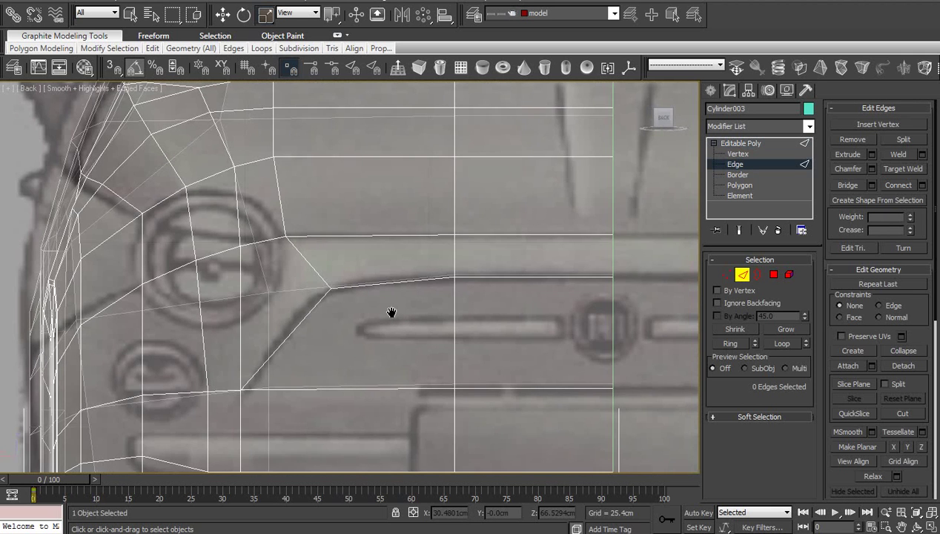
pyautogui.click(741, 153)
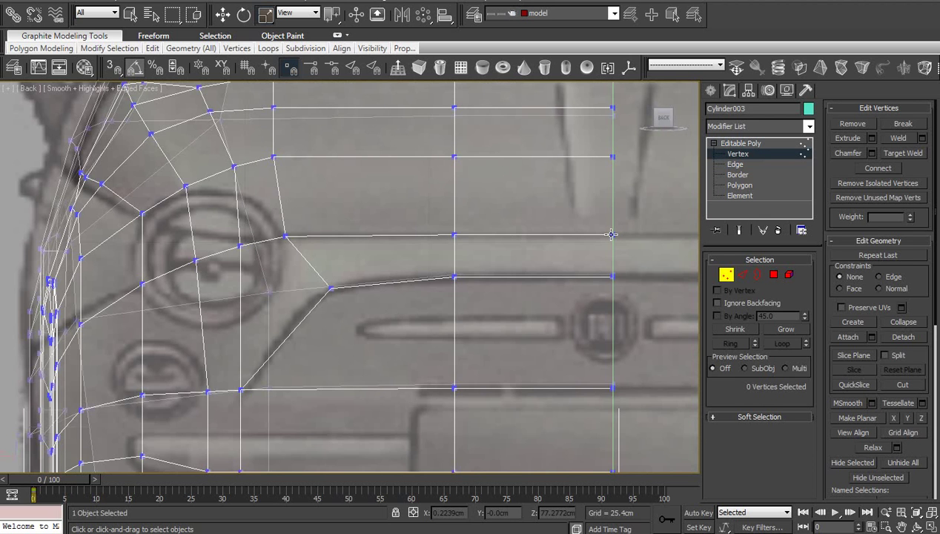
# - Move the three-vertex side column of the grille opening right onto the blueprint's grille edge
pyautogui.moveTo(611, 234)
pyautogui.mouseDown(button='middle')
pyautogui.moveTo(554, 218)
pyautogui.moveTo(541, 203)
pyautogui.mouseUp(button='middle')
pyautogui.scroll(1, 554, 218)
pyautogui.scroll(-2, 531, 260)
pyautogui.scroll(2, 541, 203)
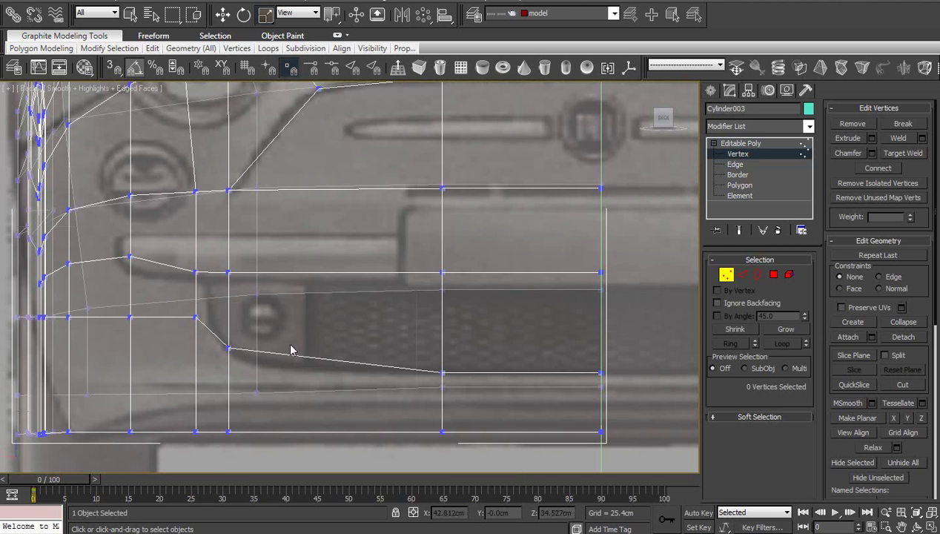
pyautogui.scroll(-2, 299, 349)
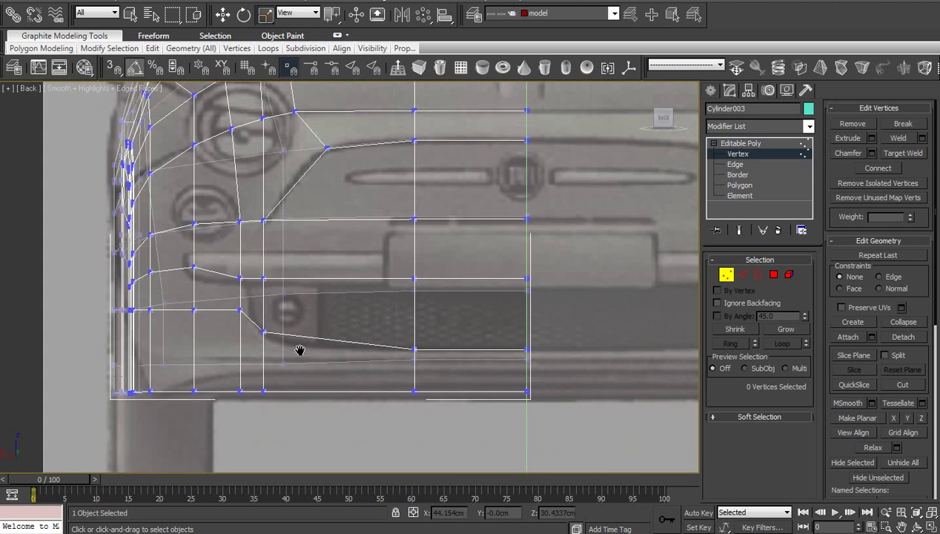
pyautogui.click(265, 278)
pyautogui.keyDown('ctrl'); pyautogui.click(265, 336); pyautogui.keyUp('ctrl')
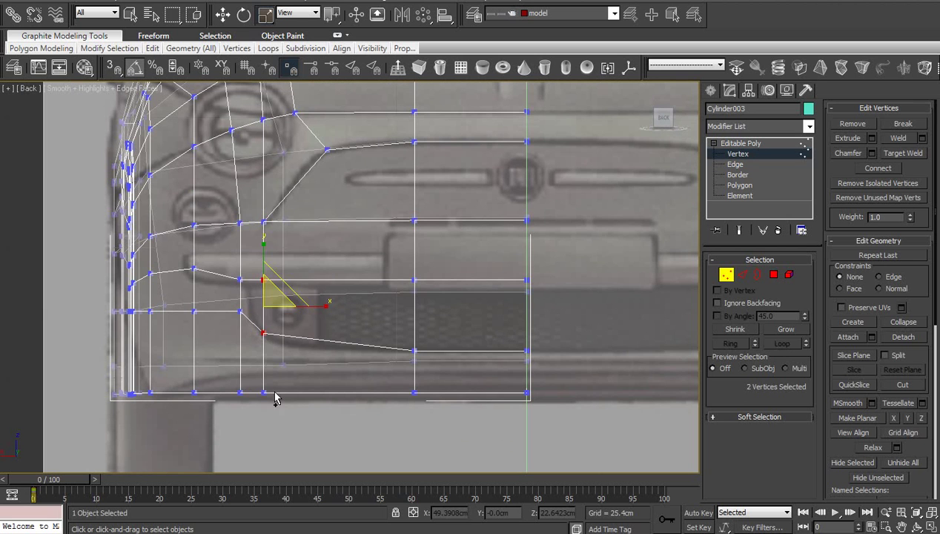
pyautogui.keyDown('ctrl'); pyautogui.click(265, 389); pyautogui.keyUp('ctrl')
pyautogui.rightClick(353, 336)
pyautogui.click(364, 345)
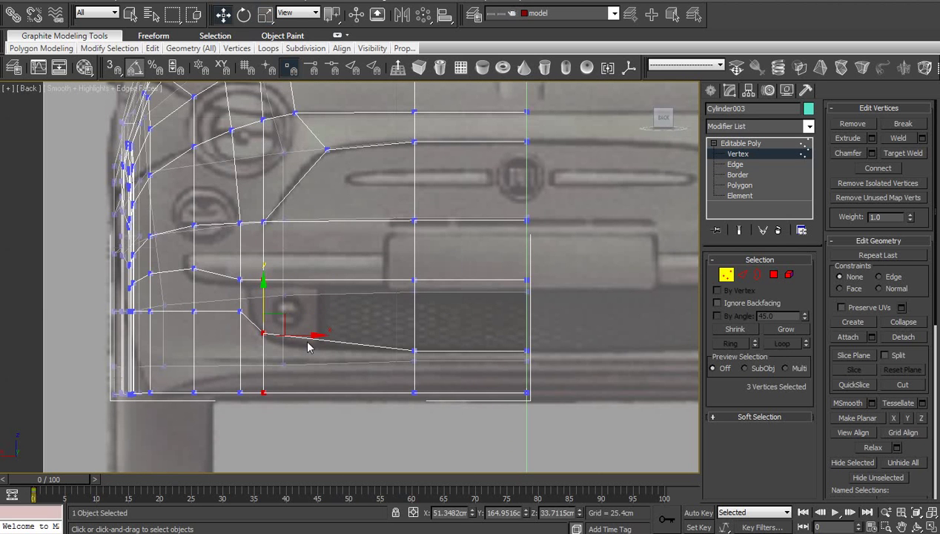
pyautogui.moveTo(310, 342)
pyautogui.mouseDown()
pyautogui.moveTo(324, 337)
pyautogui.moveTo(281, 343)
pyautogui.mouseUp()
pyautogui.click(286, 343)
# - Adjust the lower corner, upper grille line and upper corner vertices to match the reference
pyautogui.click(280, 334)
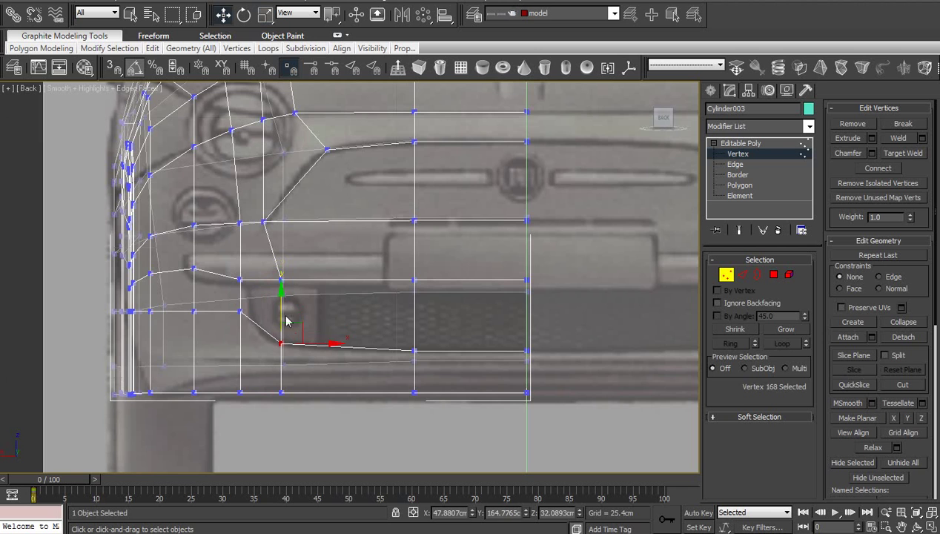
pyautogui.click(311, 313)
pyautogui.scroll(2, 311, 313)
pyautogui.scroll(1, 336, 335)
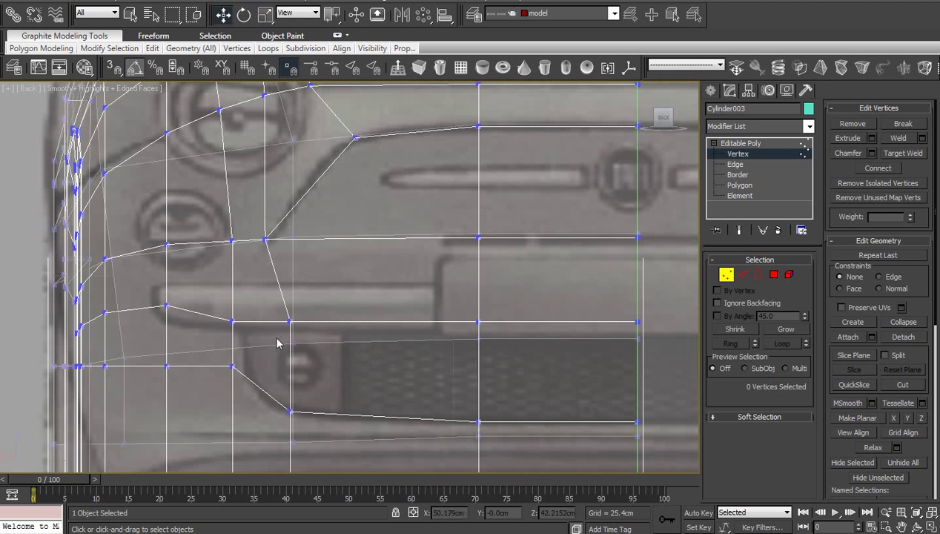
pyautogui.click(166, 305)
pyautogui.moveTo(166, 306); pyautogui.dragTo(167, 316)
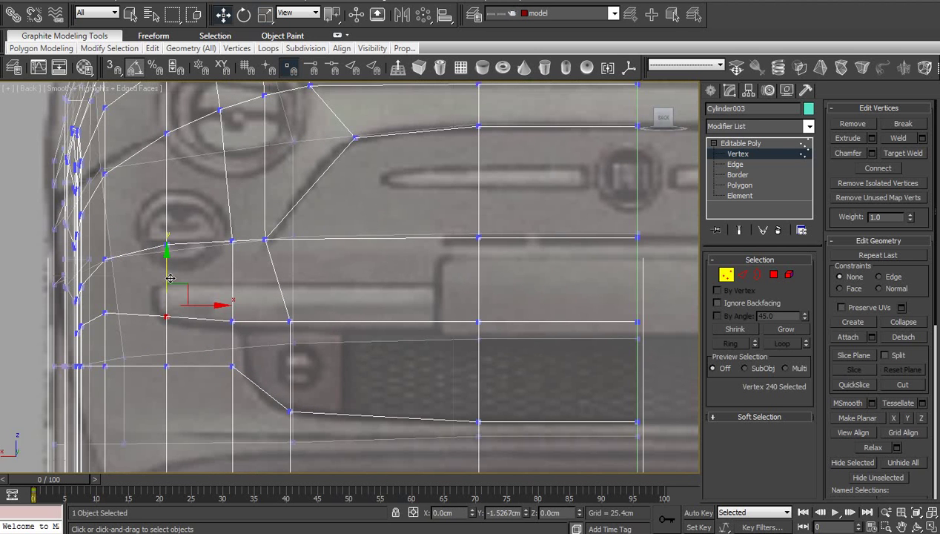
pyautogui.click(331, 313)
pyautogui.moveTo(362, 300); pyautogui.dragTo(377, 363, button='middle')
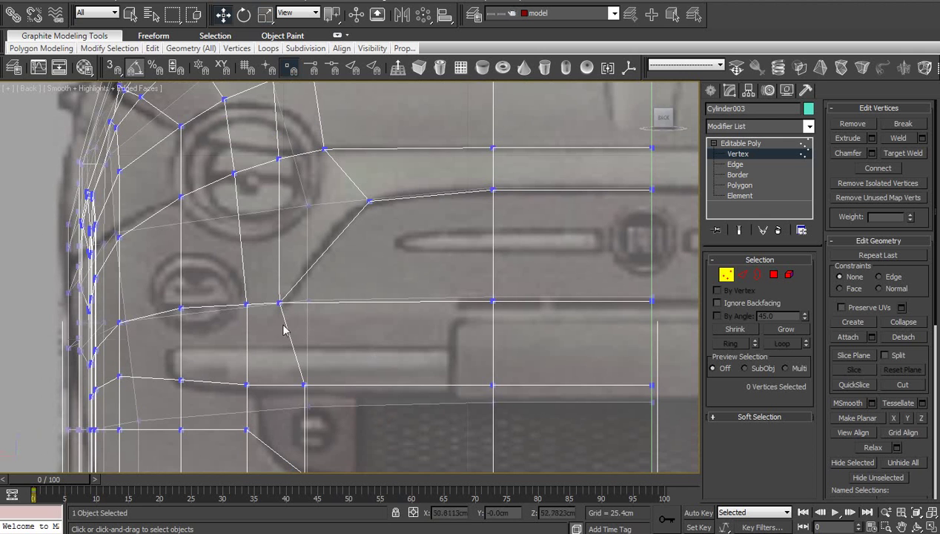
pyautogui.click(245, 305)
pyautogui.moveTo(245, 305); pyautogui.dragTo(239, 304)
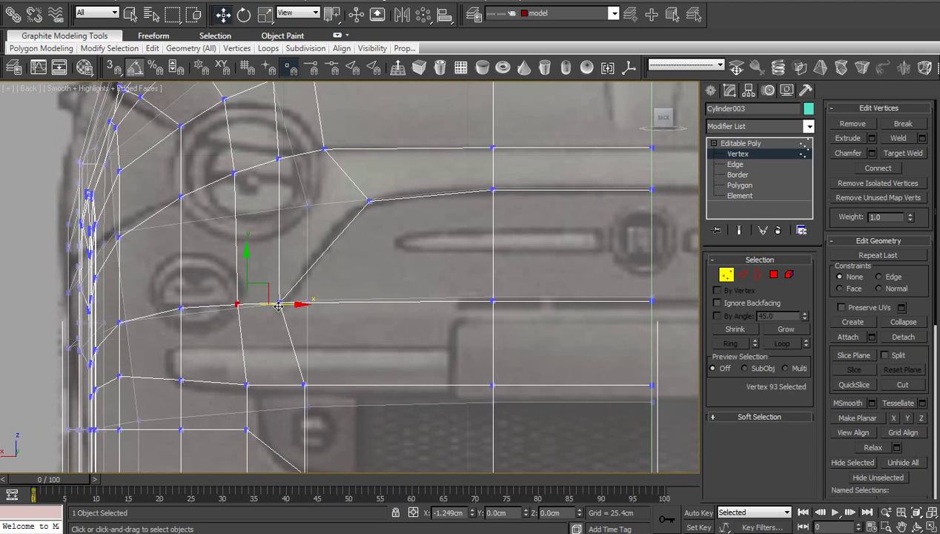
# - Reframe the view on the grille opening and switch to Polygon level
pyautogui.scroll(-3, 331, 338)
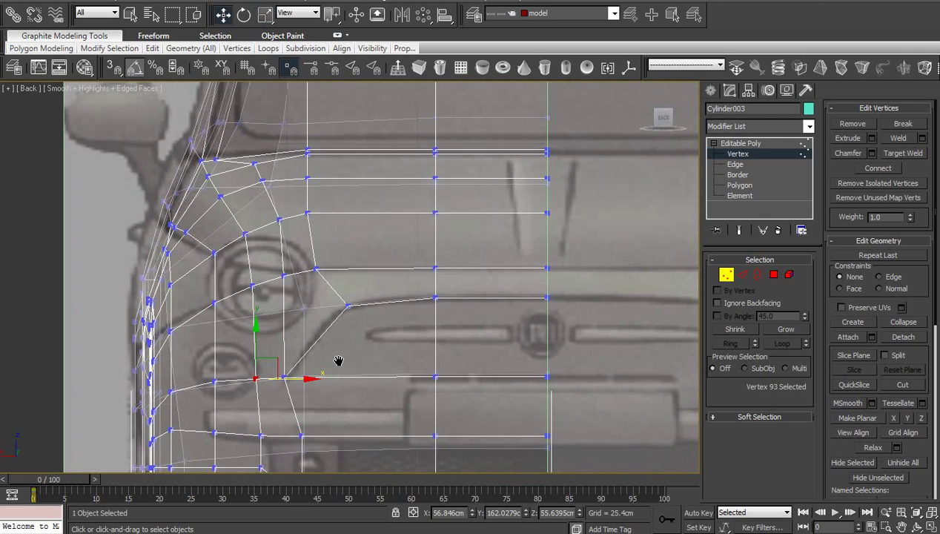
pyautogui.scroll(-2, 364, 350)
pyautogui.moveTo(363, 353)
pyautogui.mouseDown(button='middle')
pyautogui.moveTo(316, 320)
pyautogui.moveTo(349, 308)
pyautogui.moveTo(356, 380)
pyautogui.mouseUp(button='middle')
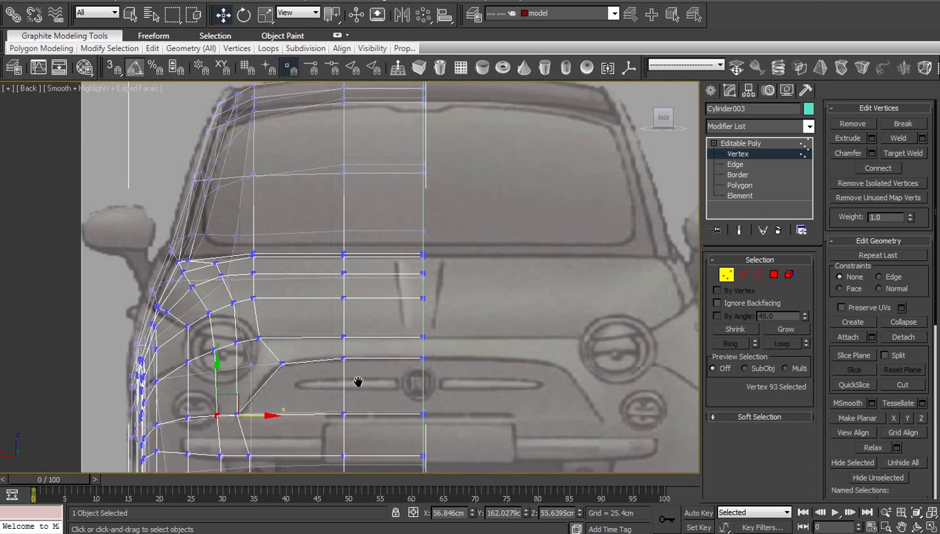
pyautogui.scroll(2, 288, 369)
pyautogui.scroll(-3, 286, 369)
pyautogui.scroll(3, 287, 368)
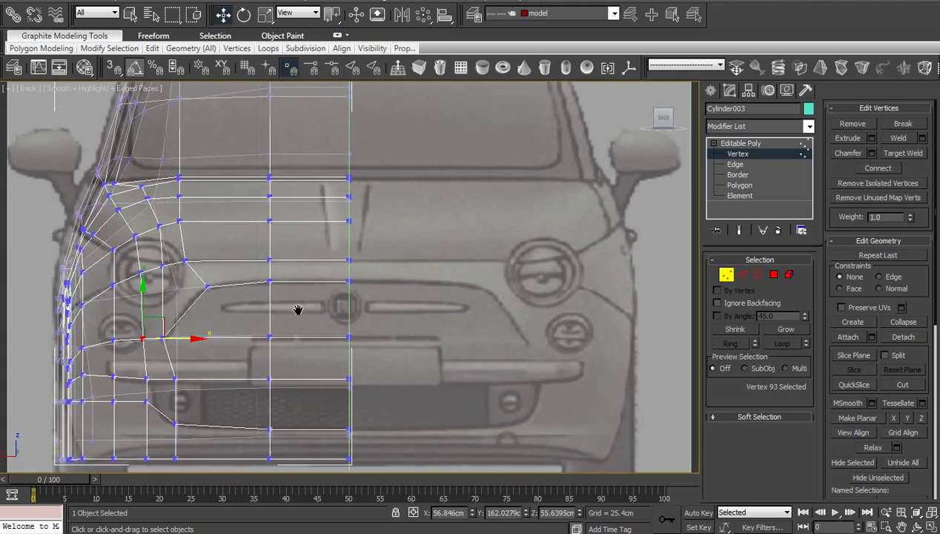
pyautogui.moveTo(326, 384); pyautogui.dragTo(403, 247, button='middle')
pyautogui.scroll(2, 398, 300)
pyautogui.moveTo(398, 299); pyautogui.dragTo(458, 260, button='middle')
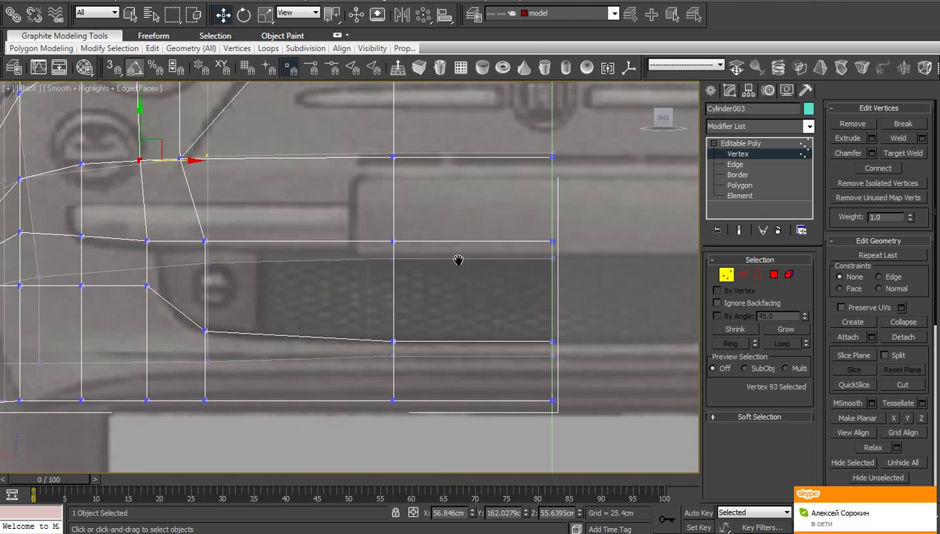
pyautogui.press('4')
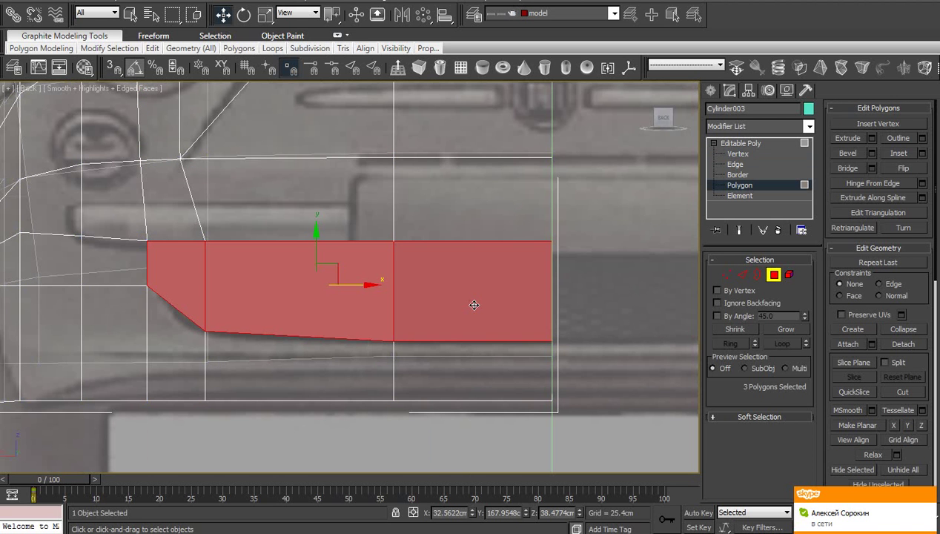
# - Reframe around the grille polygons and clear the polygon selection
pyautogui.scroll(1, 473, 300)
pyautogui.moveTo(475, 291); pyautogui.dragTo(489, 319, button='middle')
pyautogui.scroll(-1, 505, 286)
pyautogui.rightClick(505, 286)
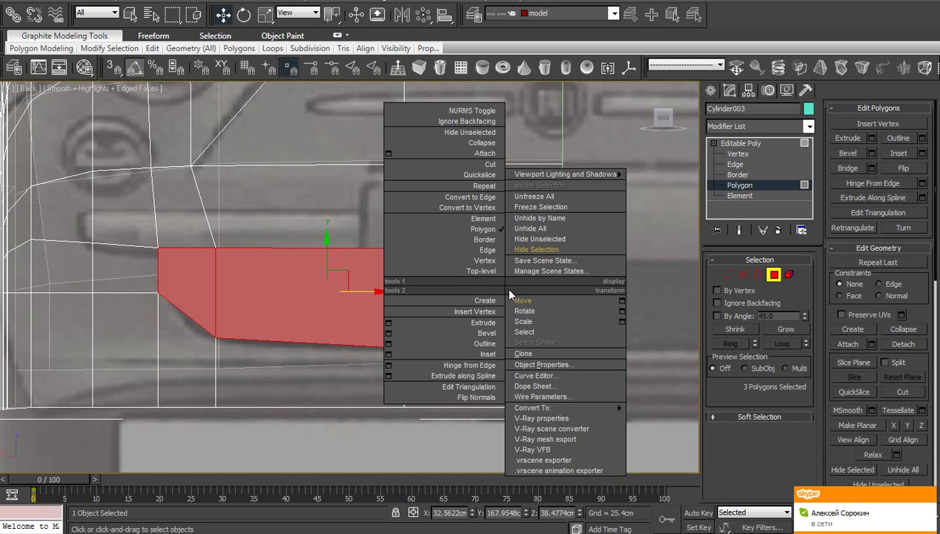
pyautogui.click(348, 288)
pyautogui.hotkey('ctrl', 'd')
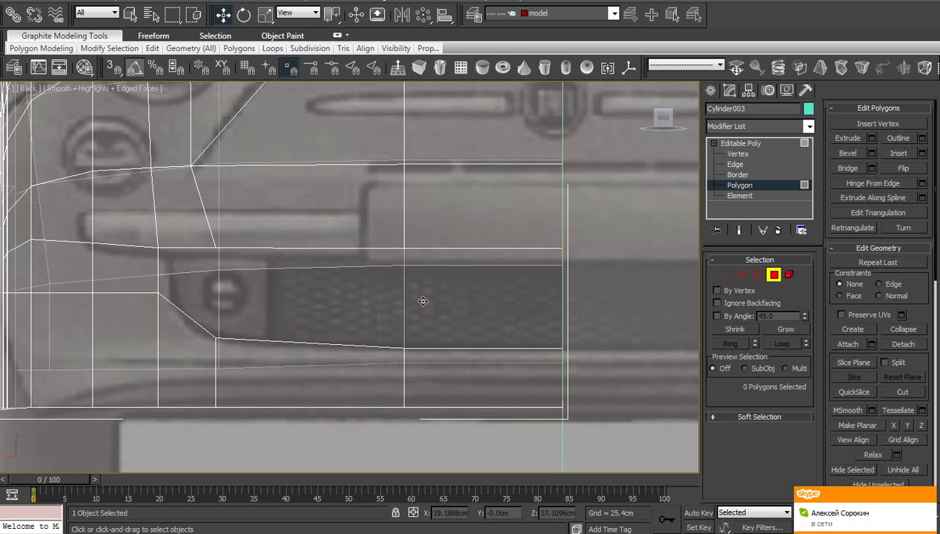
# - Select the grille opening's top, side, diagonal and bottom border edges
pyautogui.click(738, 164)
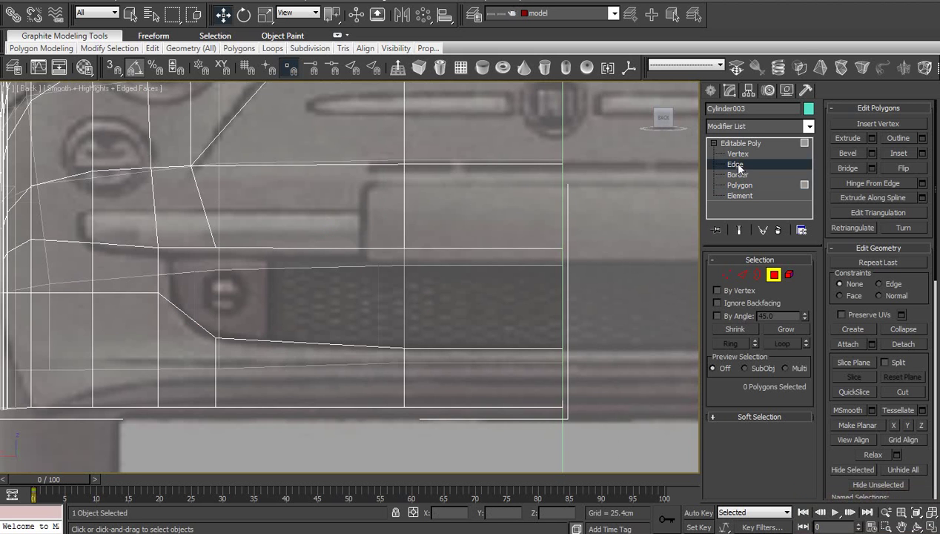
pyautogui.click(505, 249)
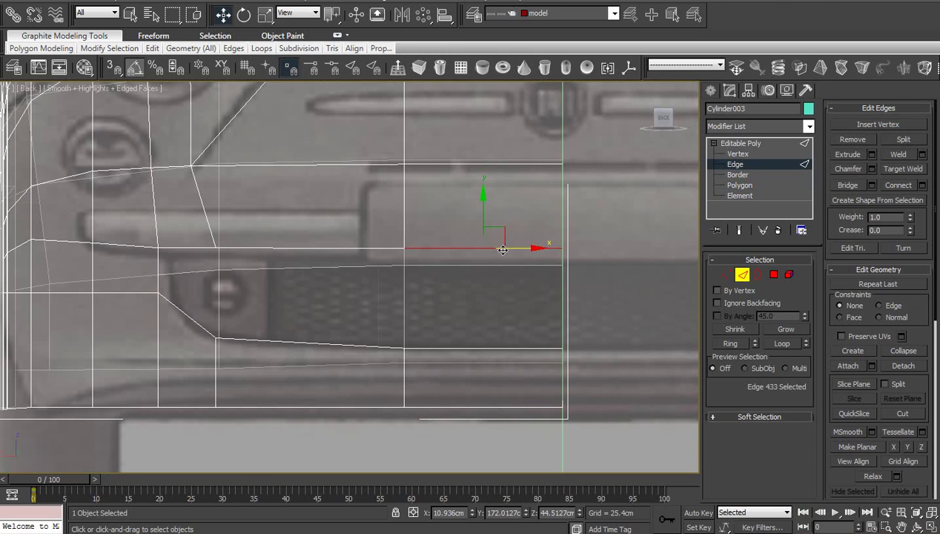
pyautogui.click(917, 526)
pyautogui.moveTo(332, 297); pyautogui.dragTo(386, 313)
pyautogui.rightClick(452, 322)
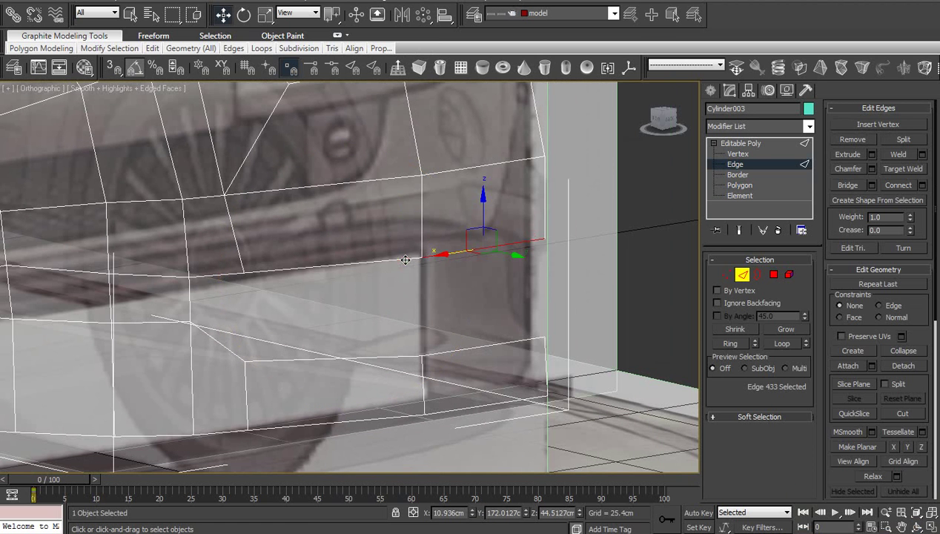
pyautogui.keyDown('ctrl'); pyautogui.click(406, 259); pyautogui.keyUp('ctrl')
pyautogui.keyDown('ctrl'); pyautogui.click(227, 276); pyautogui.keyUp('ctrl')
pyautogui.keyDown('ctrl'); pyautogui.click(188, 298); pyautogui.keyUp('ctrl')
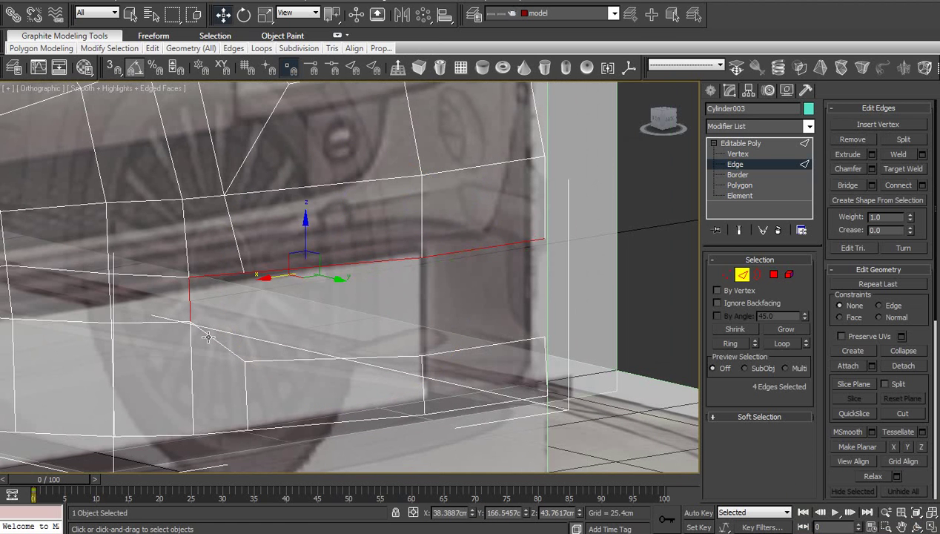
pyautogui.keyDown('ctrl'); pyautogui.click(211, 337); pyautogui.keyUp('ctrl')
pyautogui.keyDown('ctrl'); pyautogui.click(314, 360); pyautogui.keyUp('ctrl')
pyautogui.keyDown('ctrl'); pyautogui.click(452, 352); pyautogui.keyUp('ctrl')
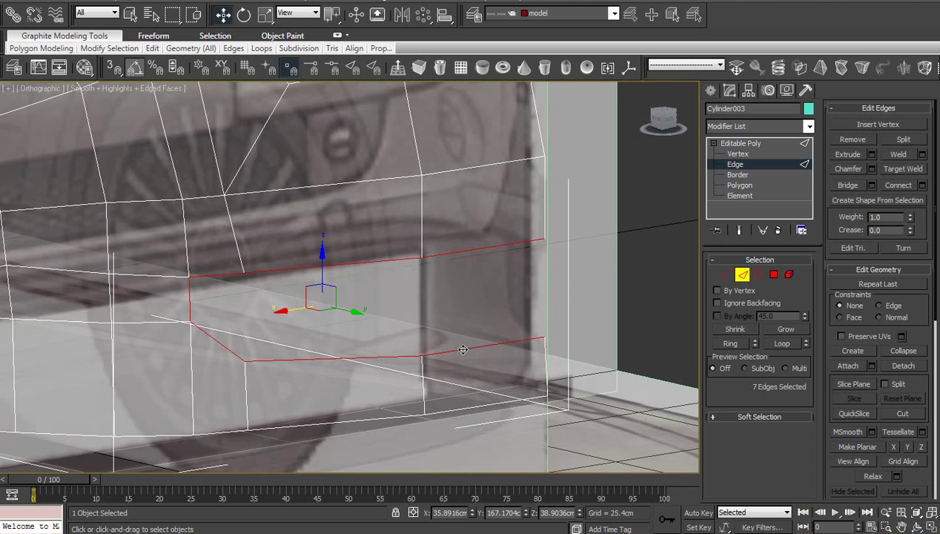
pyautogui.moveTo(483, 360); pyautogui.dragTo(538, 376, button='middle')
# - Push the opening's border edges inward along Y to recess them into the body
pyautogui.moveTo(407, 327); pyautogui.dragTo(361, 337)
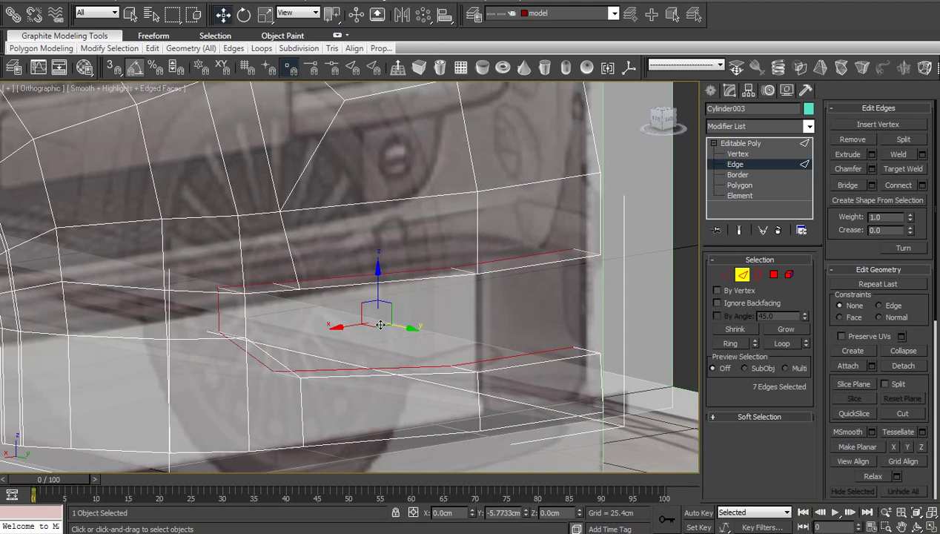
pyautogui.scroll(2, 361, 337)
pyautogui.moveTo(361, 337); pyautogui.dragTo(424, 317, button='middle')
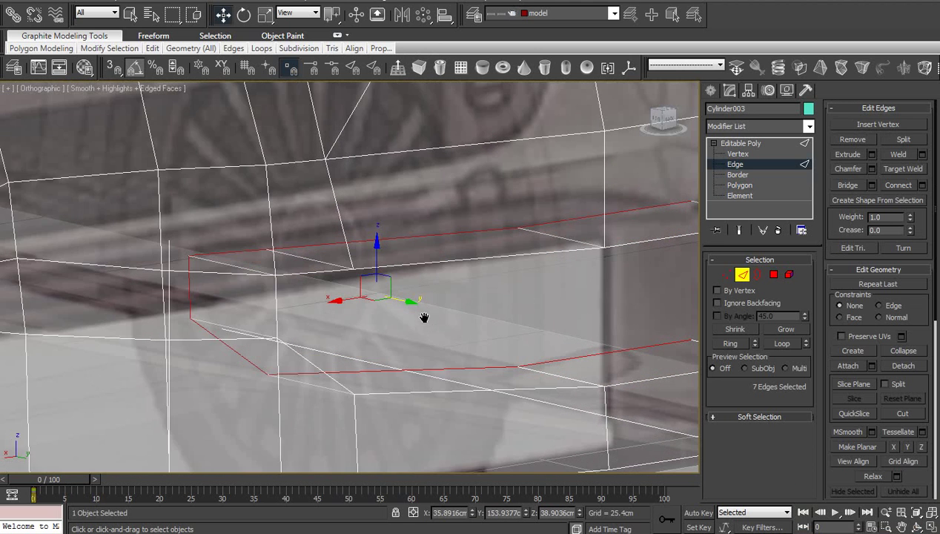
pyautogui.moveTo(455, 350); pyautogui.dragTo(432, 337, button='middle')
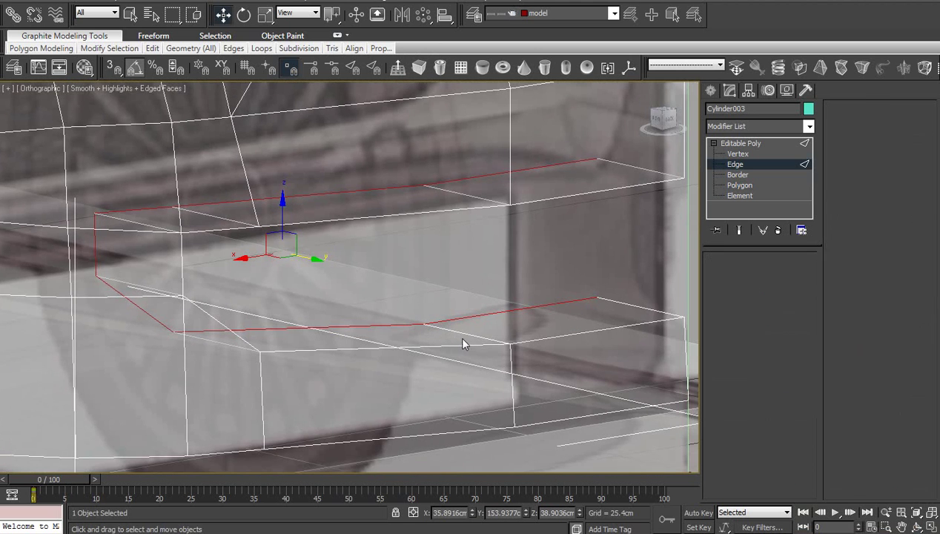
pyautogui.press('2')
# - Connect the rim's edge ring with a new loop at slide -79 and return to object level
pyautogui.click(752, 164)
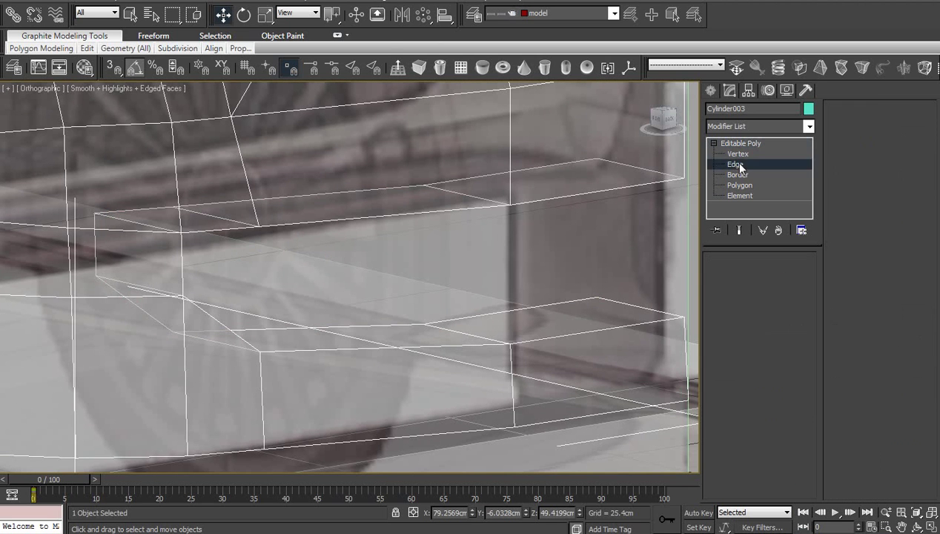
pyautogui.click(636, 169)
pyautogui.hotkey('alt', 'r')
pyautogui.rightClick(616, 262)
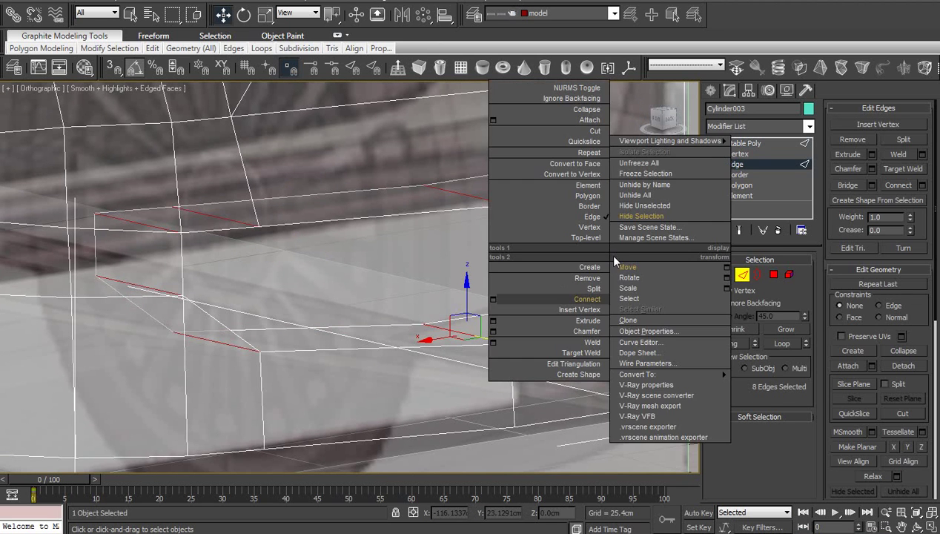
pyautogui.click(498, 302)
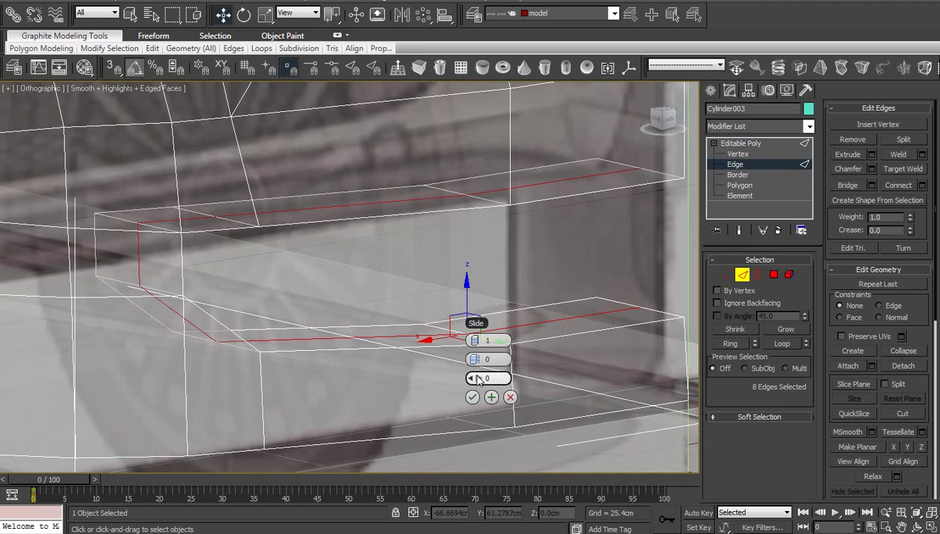
pyautogui.moveTo(475, 377); pyautogui.dragTo(267, 341)
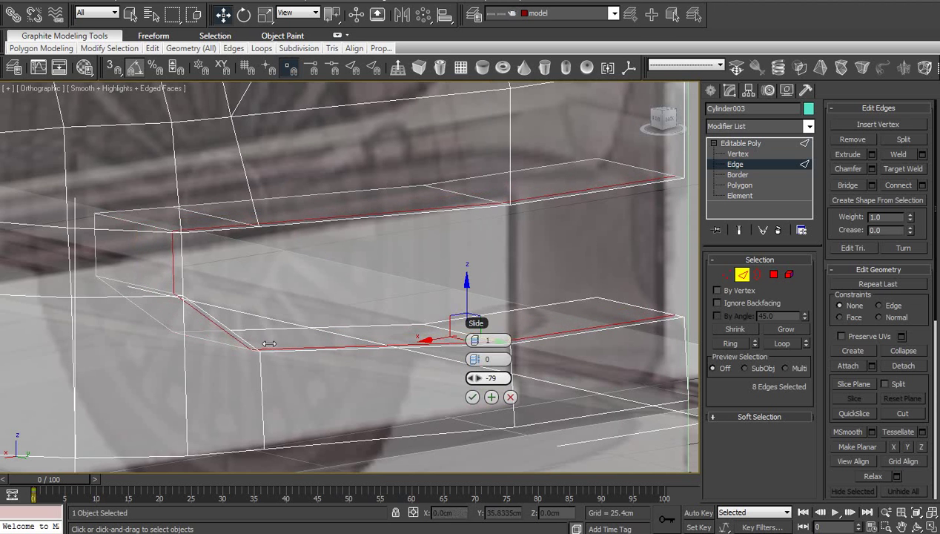
pyautogui.click(471, 399)
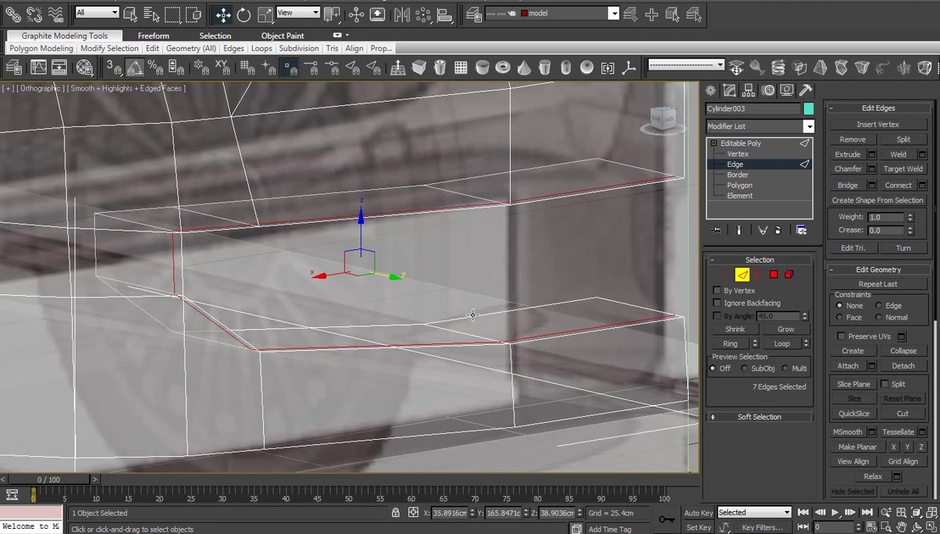
pyautogui.keyDown('alt'); pyautogui.moveTo(472, 399); pyautogui.dragTo(564, 291, button='middle'); pyautogui.keyUp('alt')
pyautogui.click(752, 147)
# - Preview the body with NURMS smoothing and opacity, then turn both back off
pyautogui.moveTo(537, 225); pyautogui.dragTo(443, 282, button='middle')
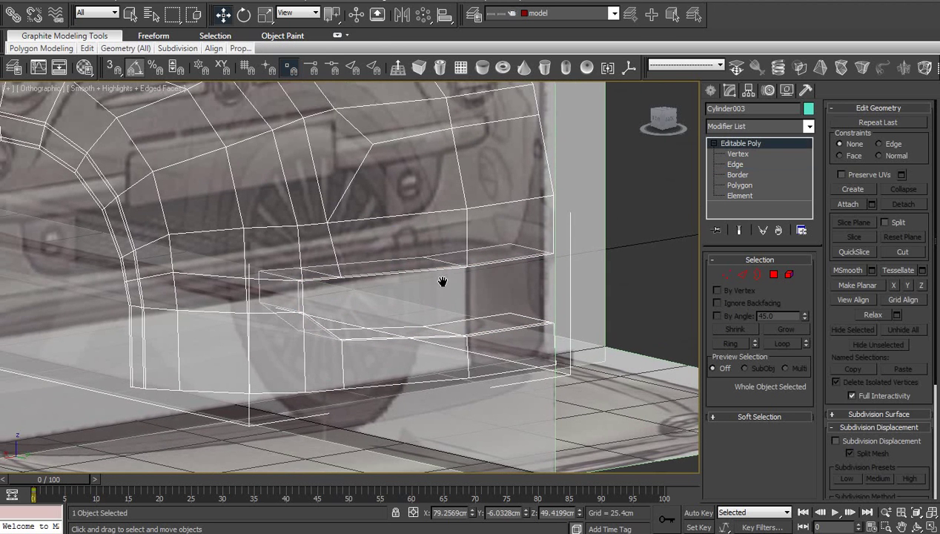
pyautogui.hotkey('ctrl', 'BackSpace')
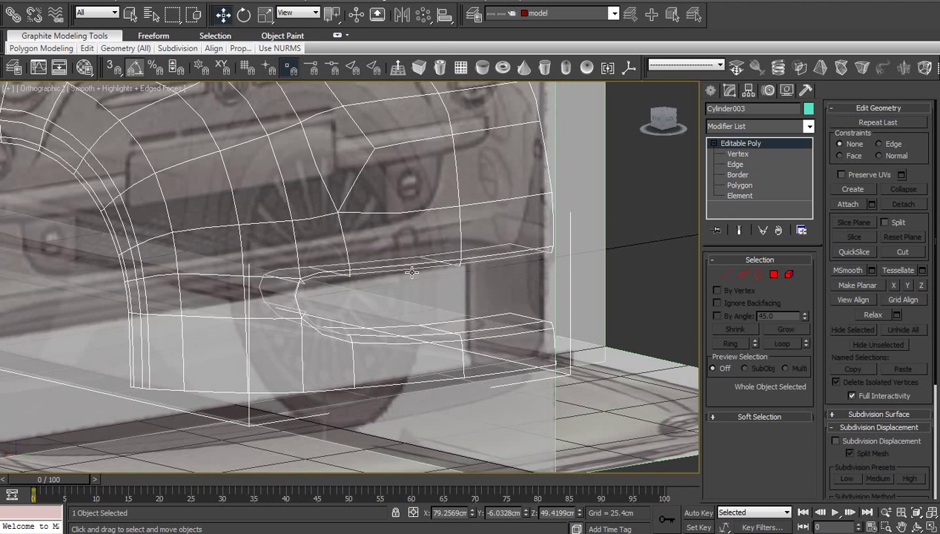
pyautogui.hotkey('alt', 'x')
pyautogui.moveTo(402, 250); pyautogui.dragTo(429, 334, button='middle')
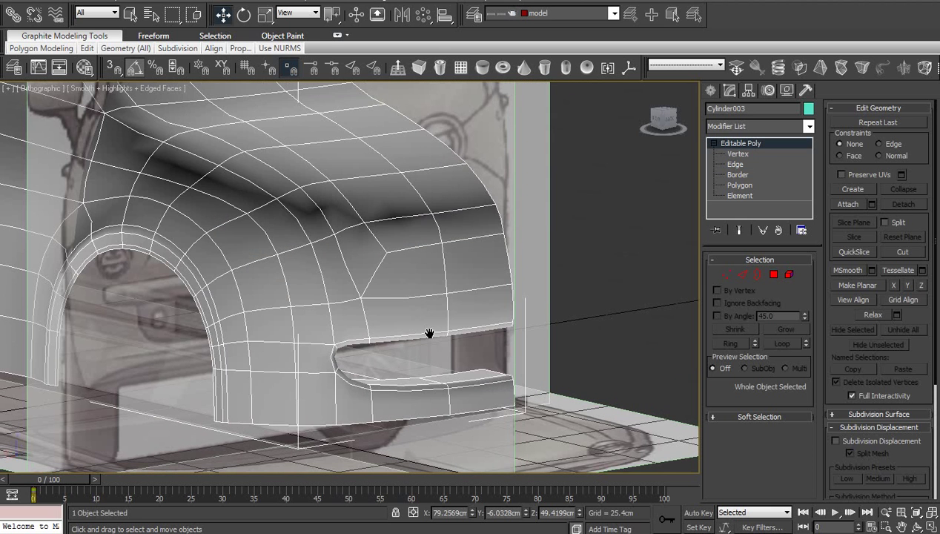
pyautogui.hotkey('alt', 'x')
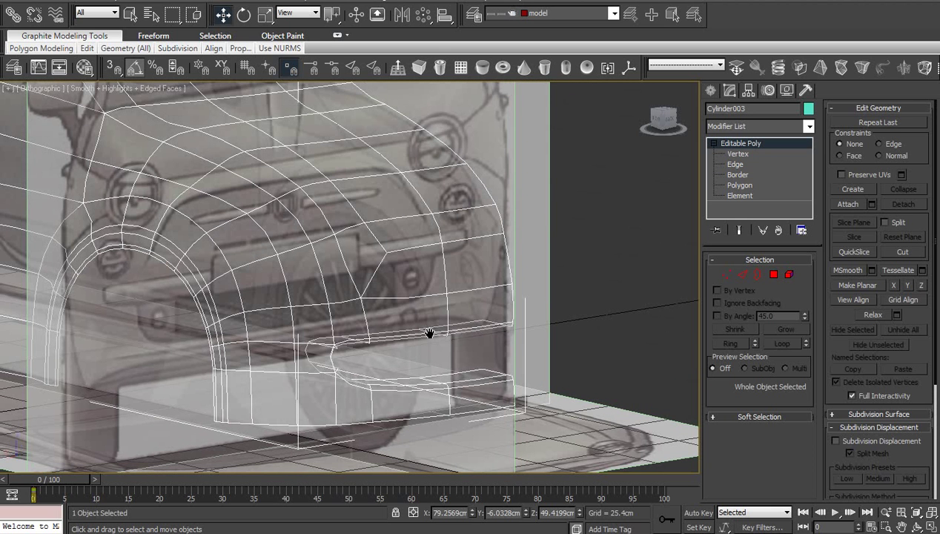
pyautogui.hotkey('ctrl', 'BackSpace')
# - Switch to Front view, then Back view, and zoom in on the grille
pyautogui.press('f')
pyautogui.press('z')
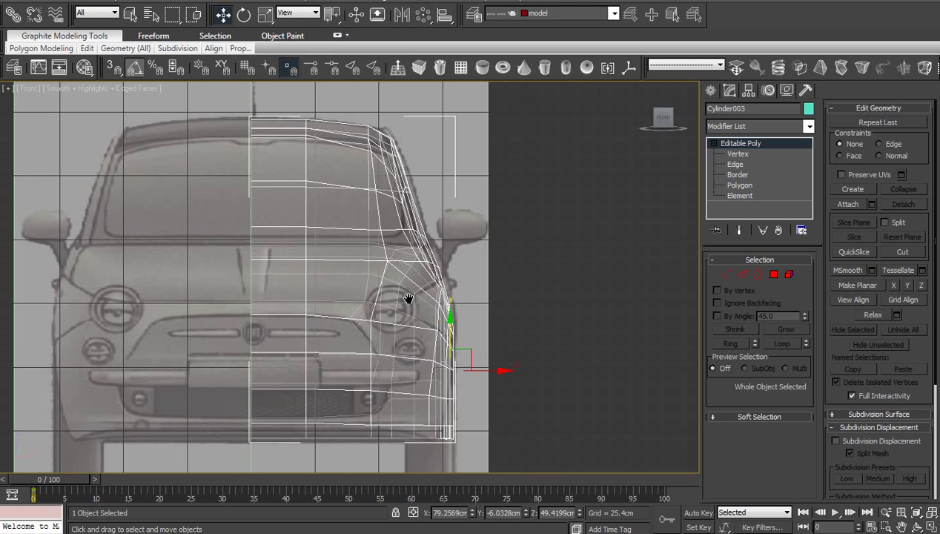
pyautogui.press('v')
pyautogui.press('k')
pyautogui.moveTo(437, 325); pyautogui.dragTo(430, 195, button='middle')
pyautogui.scroll(3, 438, 319)
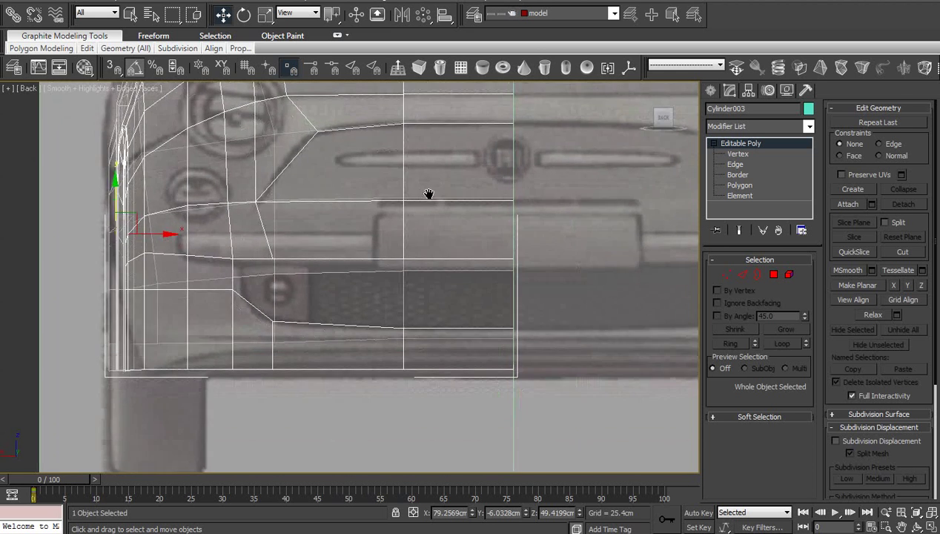
# - Frame the grille area of Cylinder003 and switch to edge sub-object level
pyautogui.scroll(2, 422, 215)
pyautogui.scroll(1, 452, 252)
pyautogui.press('1')
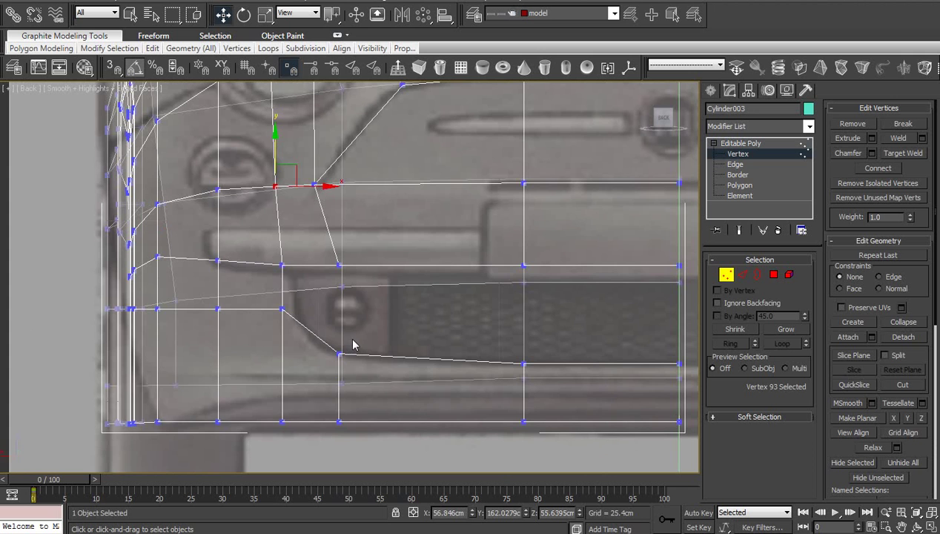
pyautogui.moveTo(406, 338); pyautogui.dragTo(321, 357, button='middle')
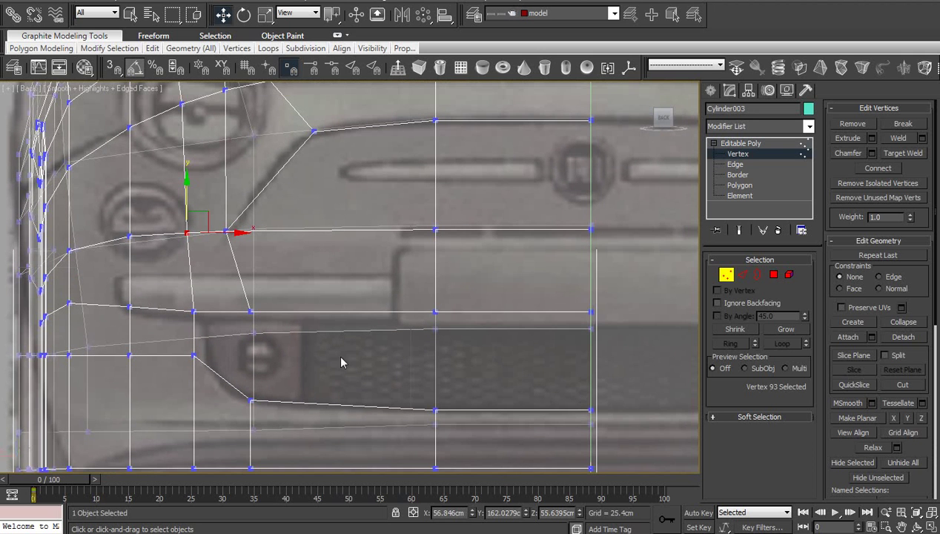
pyautogui.moveTo(438, 362); pyautogui.dragTo(416, 346, button='middle')
pyautogui.scroll(-2, 425, 322)
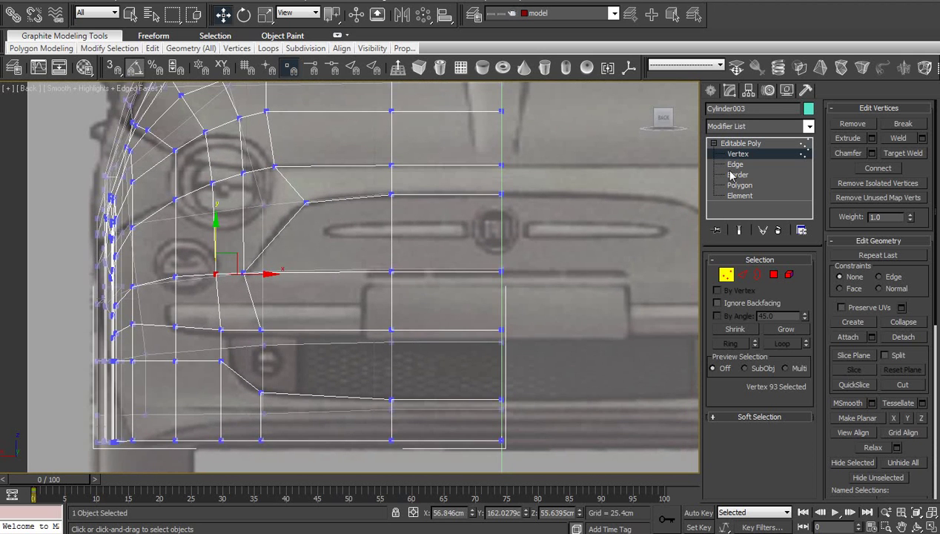
pyautogui.click(735, 164)
pyautogui.scroll(2, 447, 285)
pyautogui.scroll(2, 350, 286)
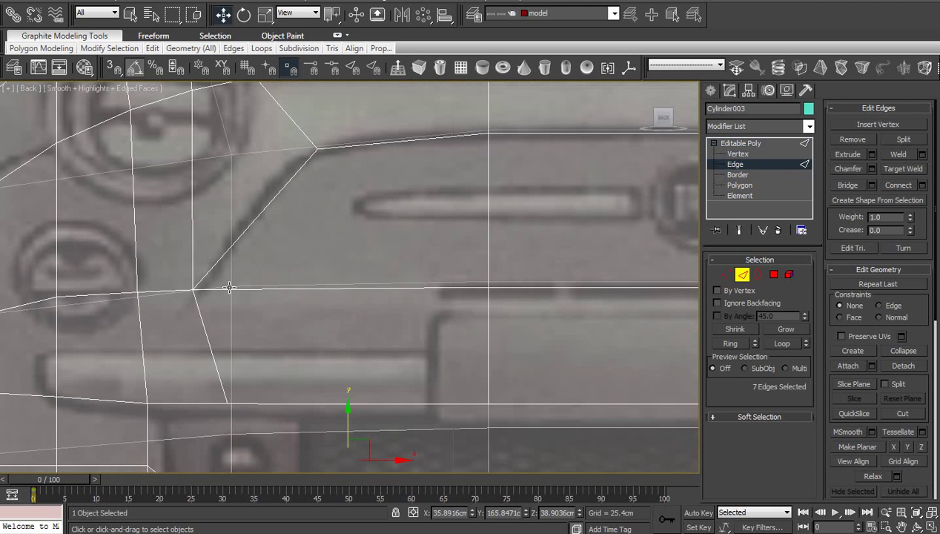
# - Cut a new edge from the diagonal grille edge, across the top bend, to the vertical edge
pyautogui.hotkey('alt', 'c')
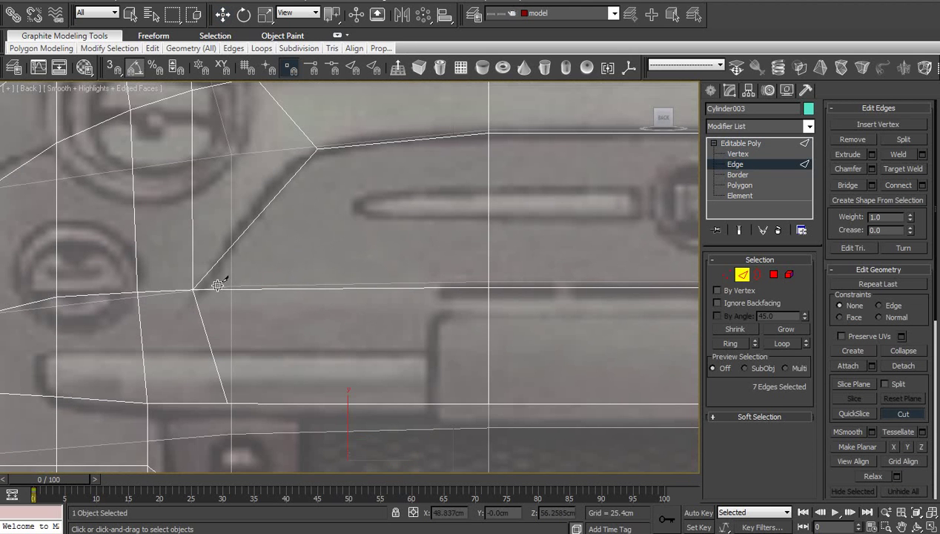
pyautogui.click(213, 287)
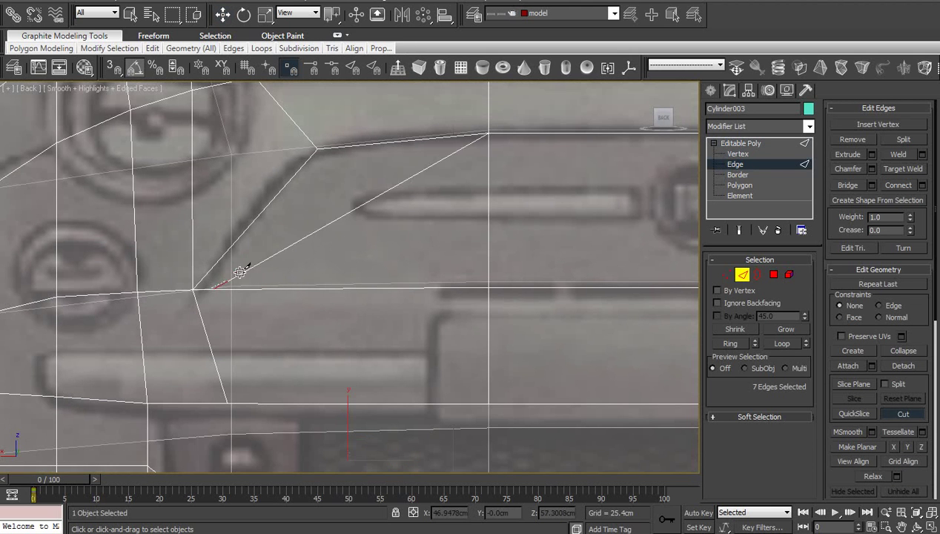
pyautogui.click(330, 160)
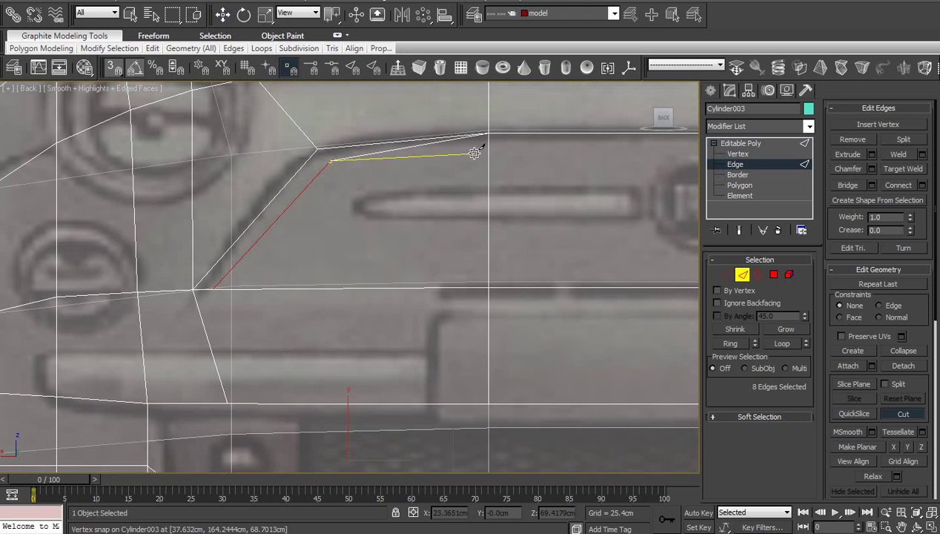
pyautogui.click(488, 145)
pyautogui.scroll(-2, 497, 149)
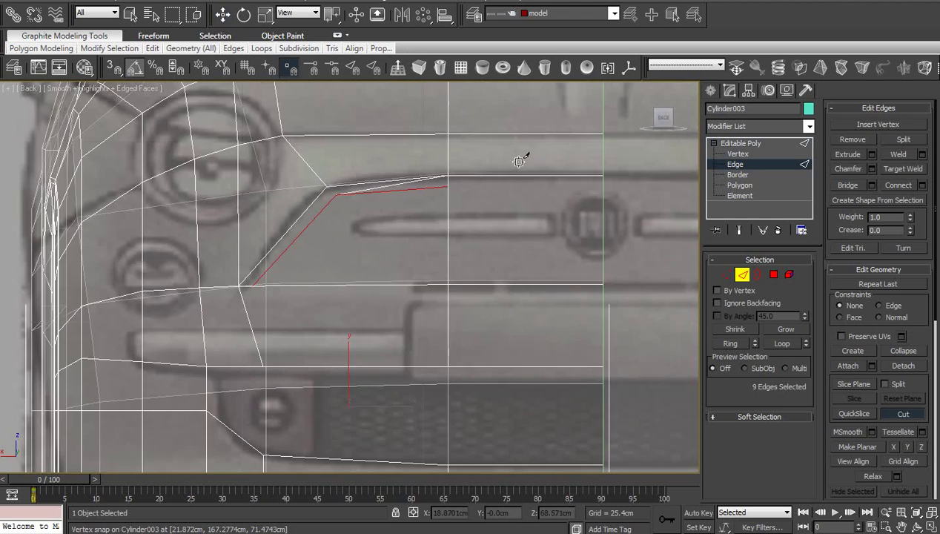
pyautogui.scroll(-2, 534, 178)
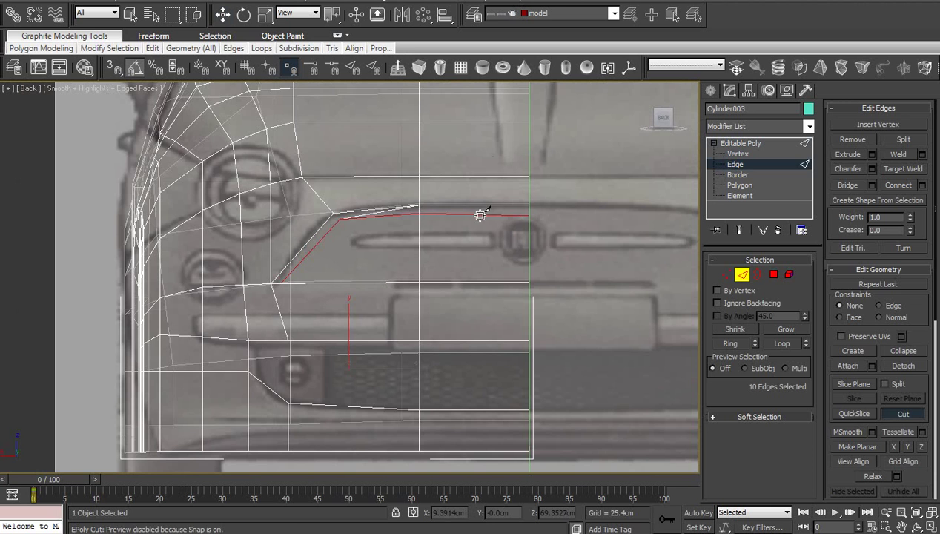
pyautogui.press('w')
# - Check the new cut's corner vertices and diagonal edge by selecting and deselecting them
pyautogui.scroll(5, 377, 257)
pyautogui.press('1')
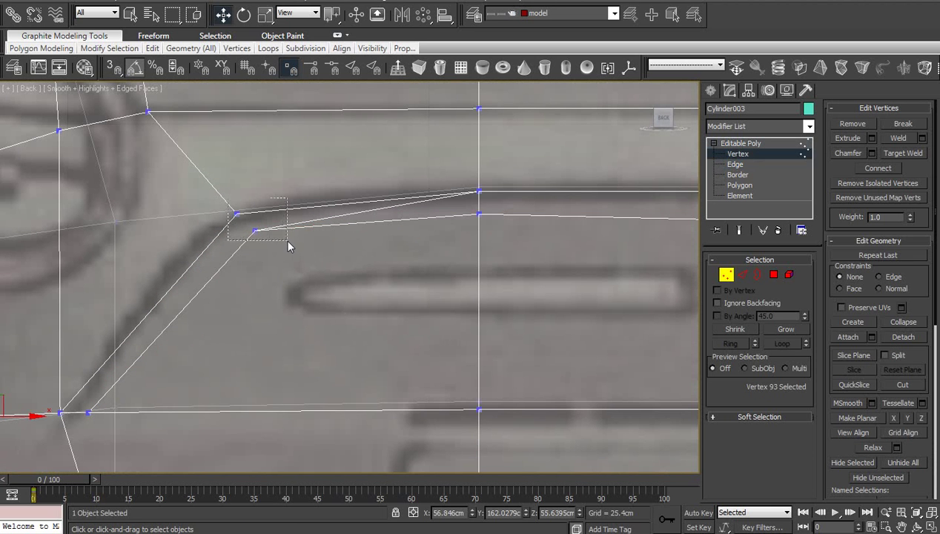
pyautogui.moveTo(228, 198); pyautogui.dragTo(287, 240)
pyautogui.click(288, 242)
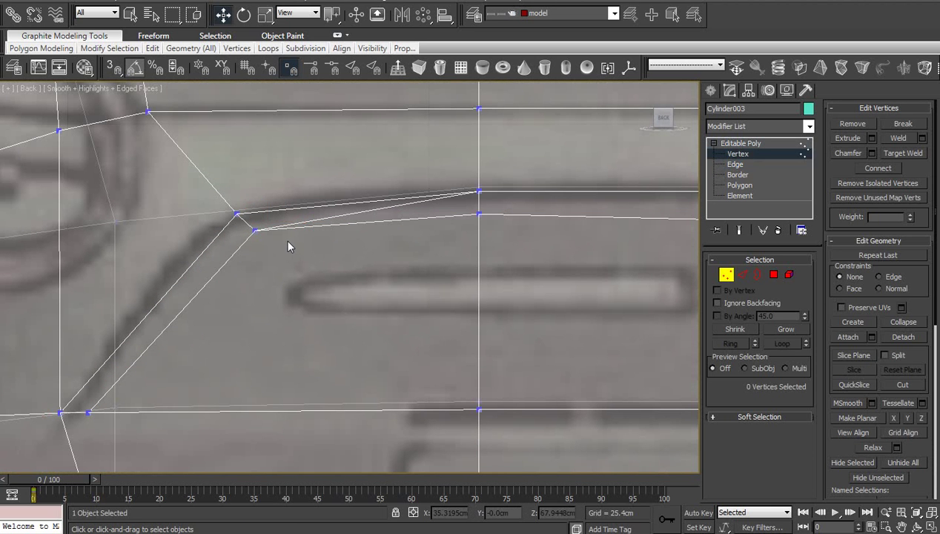
pyautogui.press('2')
pyautogui.click(334, 216)
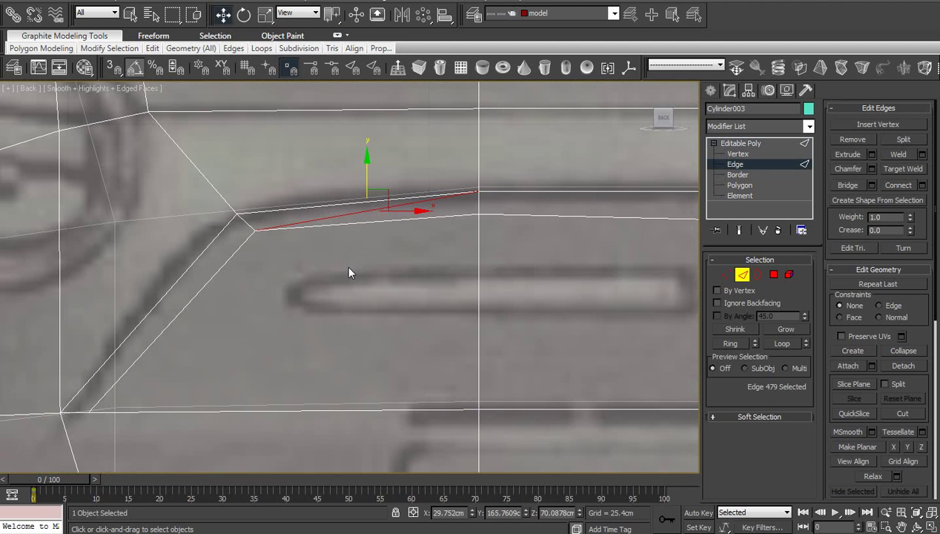
pyautogui.click(350, 273)
pyautogui.scroll(-3, 348, 271)
pyautogui.scroll(4, 346, 266)
# - Raise the new edge's right-end vertex onto the blueprint's grille top line
pyautogui.moveTo(298, 295); pyautogui.dragTo(499, 252, button='middle')
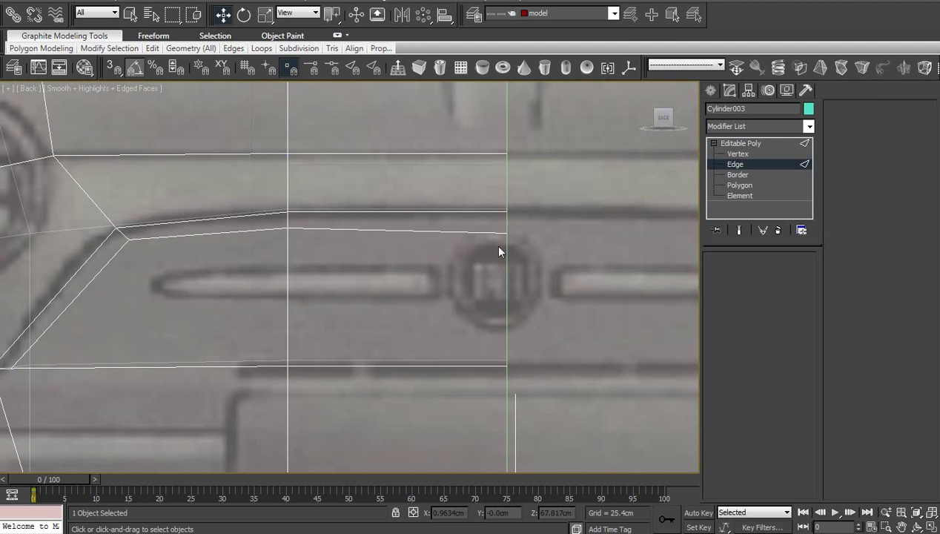
pyautogui.press('1')
pyautogui.click(507, 234)
pyautogui.moveTo(509, 201); pyautogui.dragTo(511, 196)
pyautogui.scroll(-3, 423, 358)
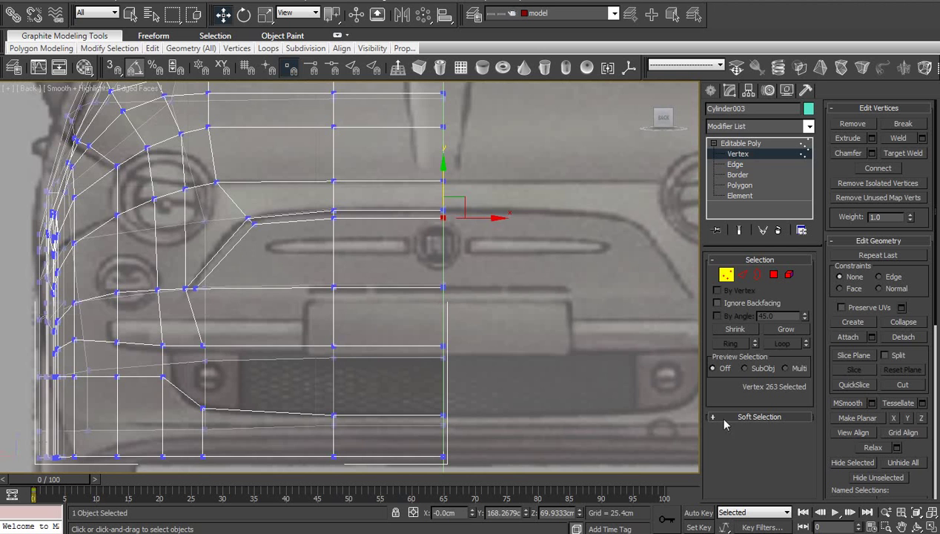
# - Orbit the view to see the lower bumper corner at an angle
pyautogui.click(918, 526)
pyautogui.moveTo(304, 315); pyautogui.dragTo(363, 320)
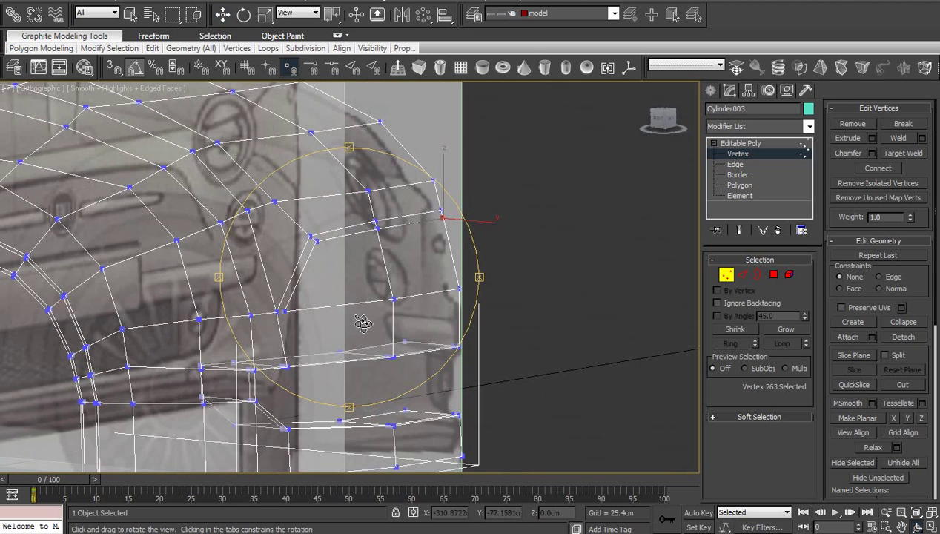
pyautogui.scroll(2, 362, 320)
pyautogui.moveTo(357, 338); pyautogui.dragTo(370, 325, button='middle')
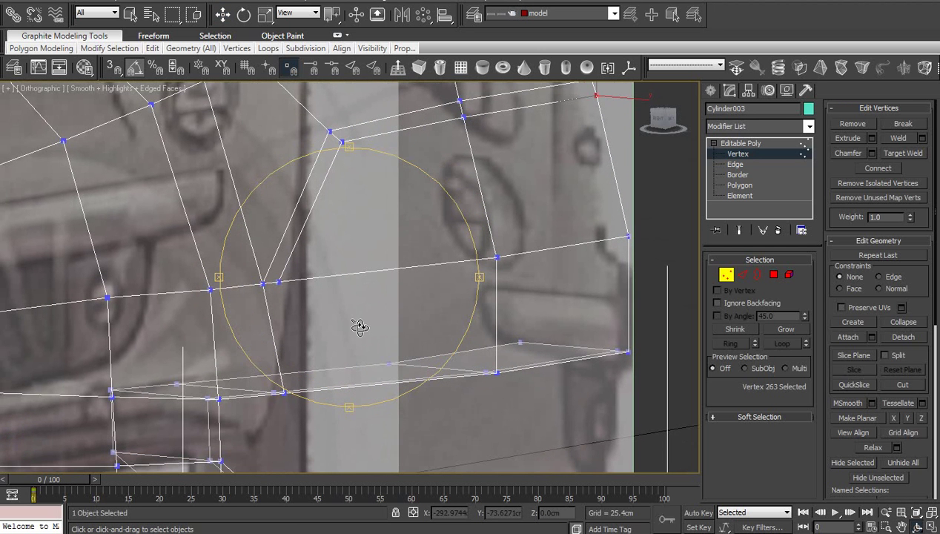
pyautogui.rightClick(376, 381)
# - Connect the selected lower bumper lip edges with one new edge loop
pyautogui.press('2')
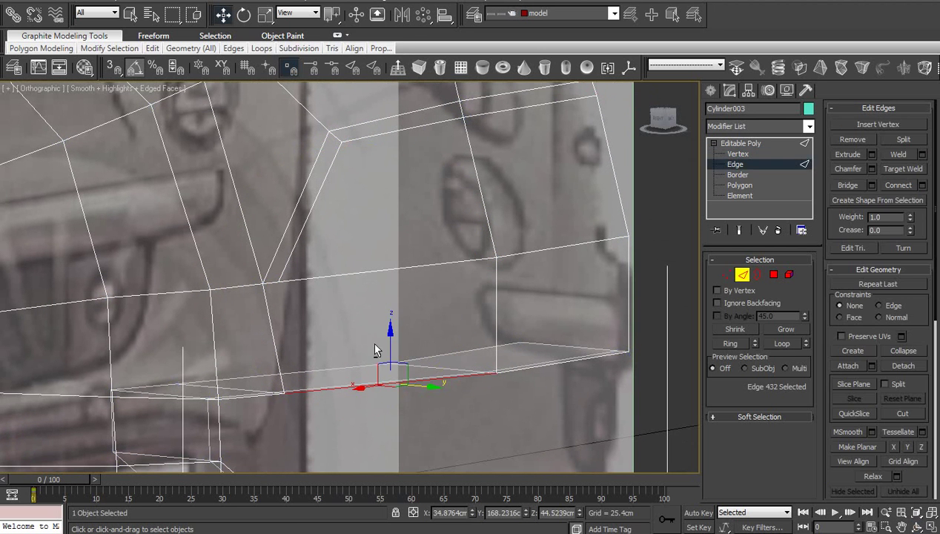
pyautogui.rightClick(376, 350)
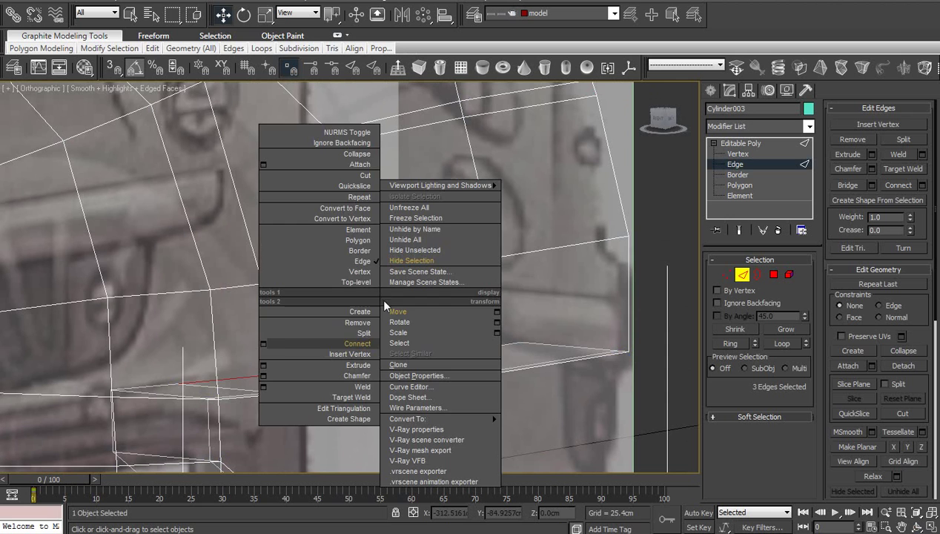
pyautogui.click(264, 342)
pyautogui.moveTo(398, 426); pyautogui.dragTo(401, 418)
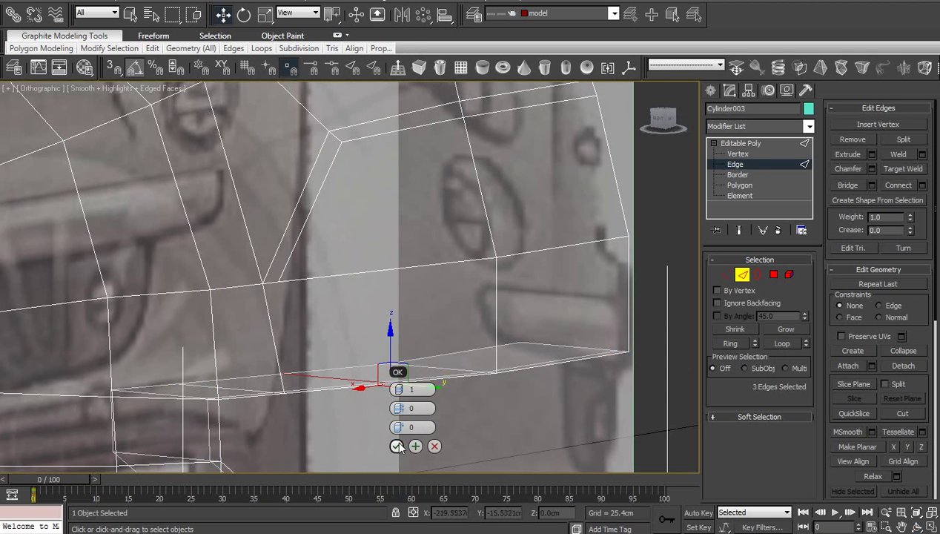
pyautogui.click(396, 446)
# - Join the two bumper corner vertices with a new edge
pyautogui.press('1')
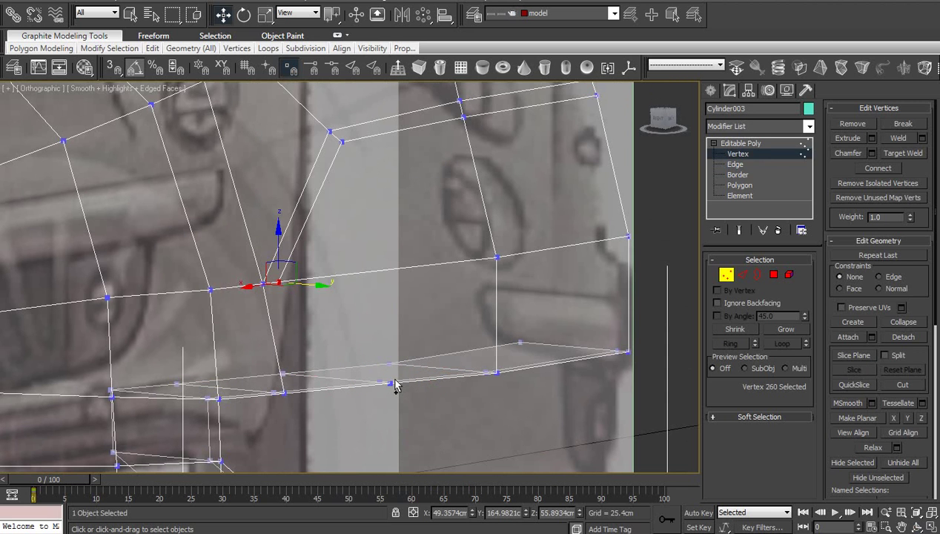
pyautogui.keyDown('ctrl'); pyautogui.click(392, 382); pyautogui.keyUp('ctrl')
pyautogui.hotkey('ctrl', 'shift', 'e')
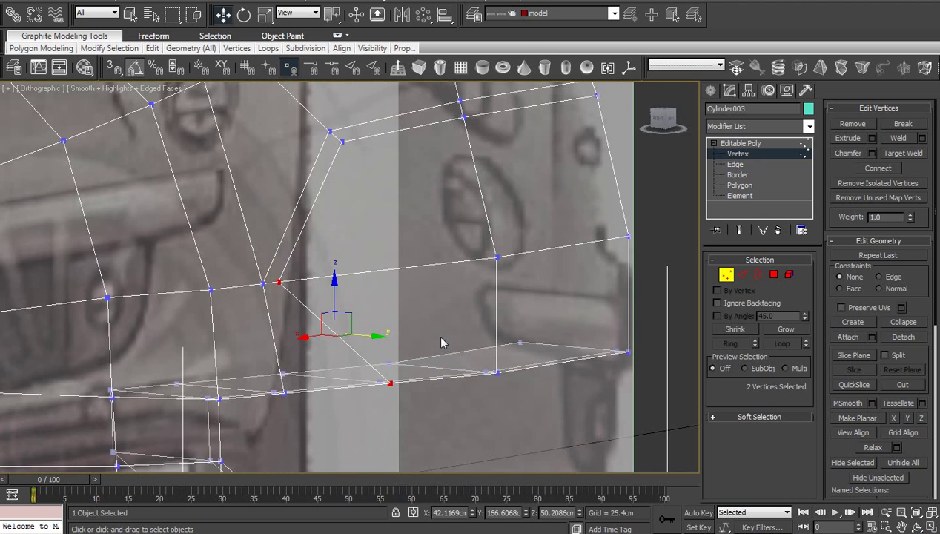
pyautogui.click(430, 300)
# - Turn the NURMS smoothed mesh preview back on
pyautogui.scroll(-2, 429, 301)
pyautogui.moveTo(429, 300); pyautogui.dragTo(407, 370, button='middle')
pyautogui.moveTo(470, 298); pyautogui.dragTo(441, 330, button='middle')
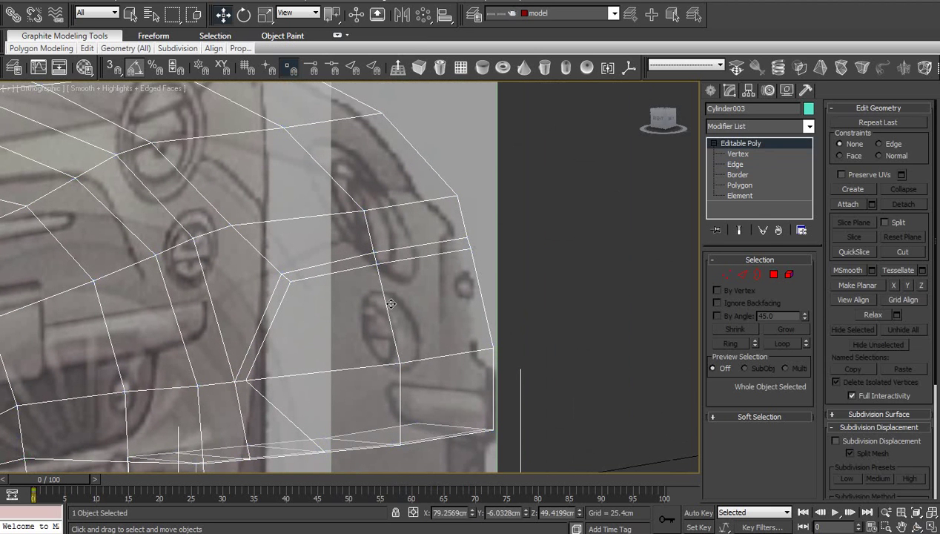
pyautogui.hotkey('ctrl', 'BackSpace')
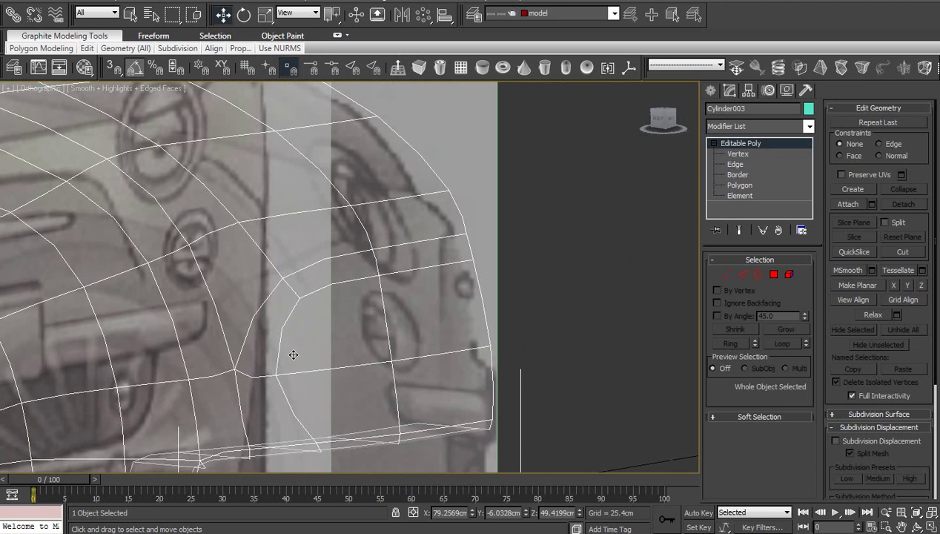